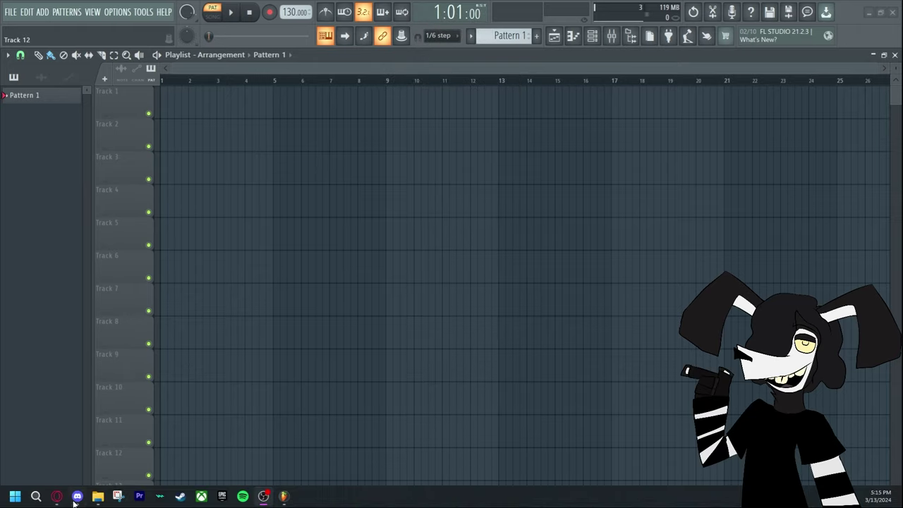
# Step: Switch to the web browser and play the voice video in the open X post
pyautogui.click(58, 498)
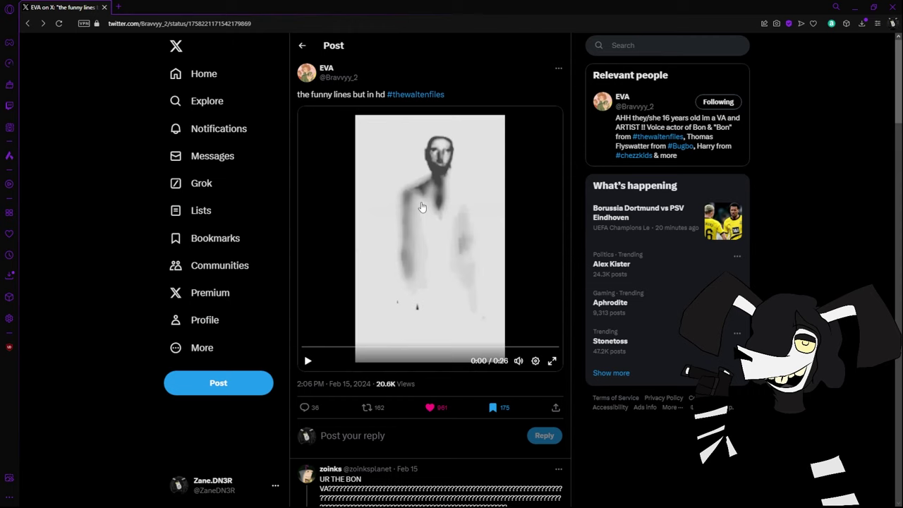
pyautogui.click(422, 208)
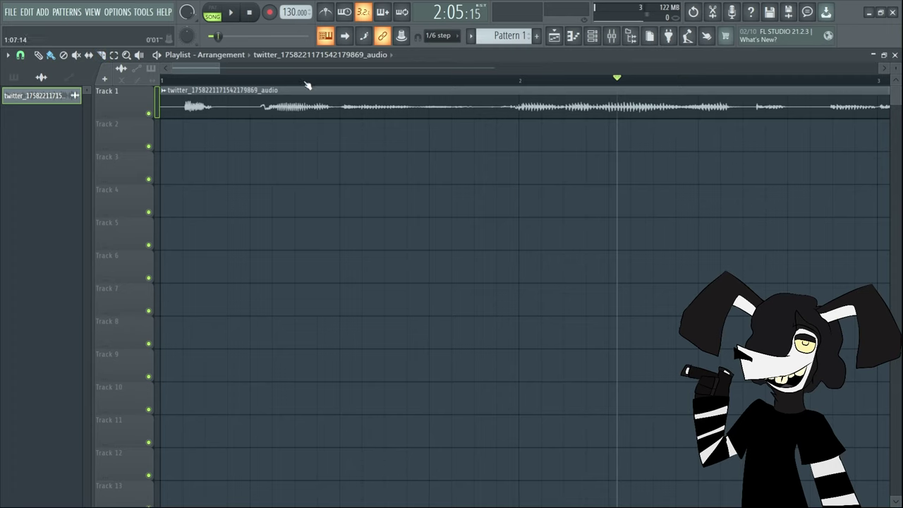
# Step: Select the four short voice clips on playlist Track 2 and move them up to Track 1
pyautogui.moveTo(216, 74); pyautogui.dragTo(434, 77)
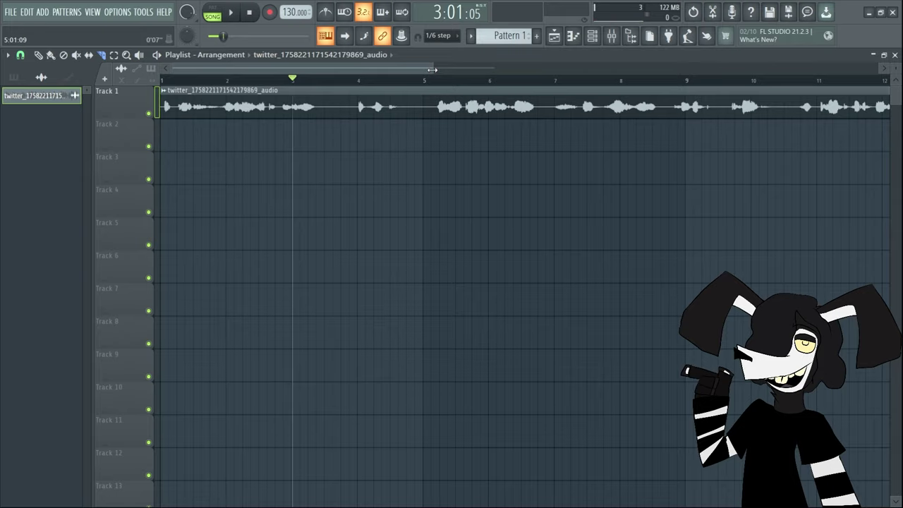
pyautogui.moveTo(433, 70); pyautogui.dragTo(285, 69)
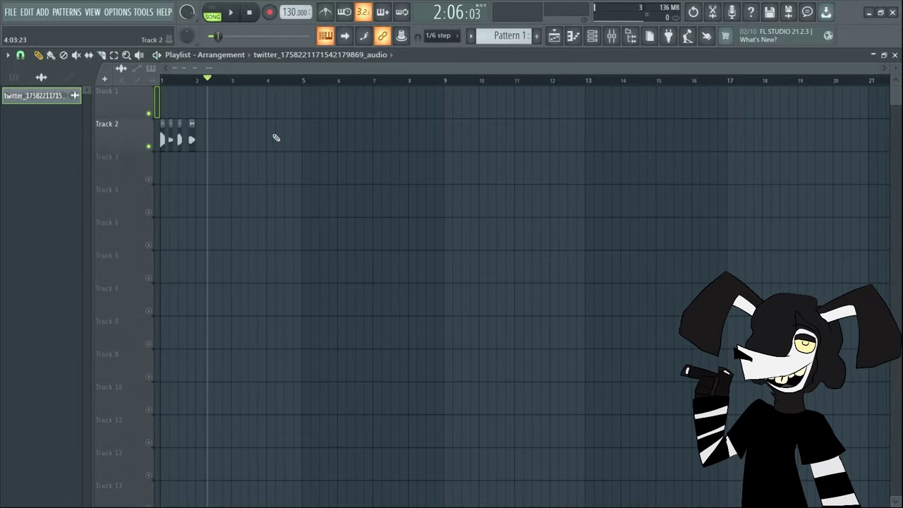
pyautogui.moveTo(211, 126); pyautogui.dragTo(139, 151)
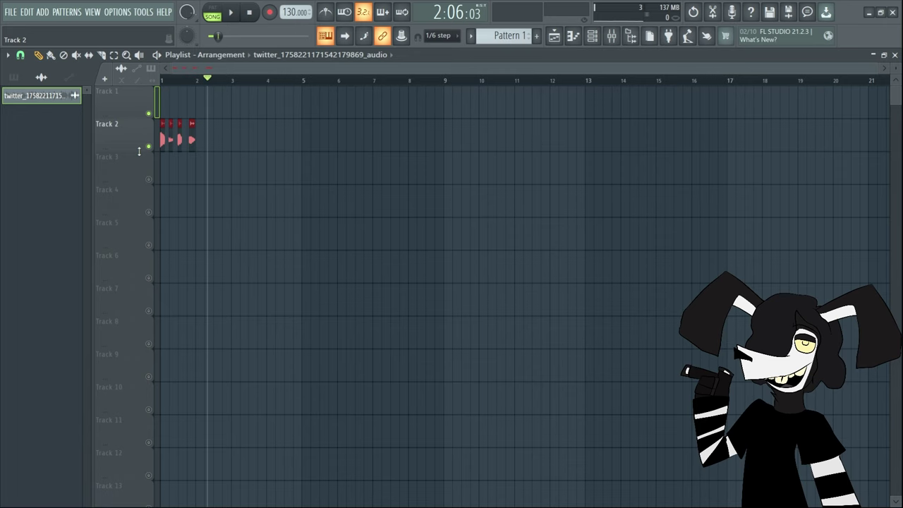
pyautogui.hotkey('shift', 'Up')
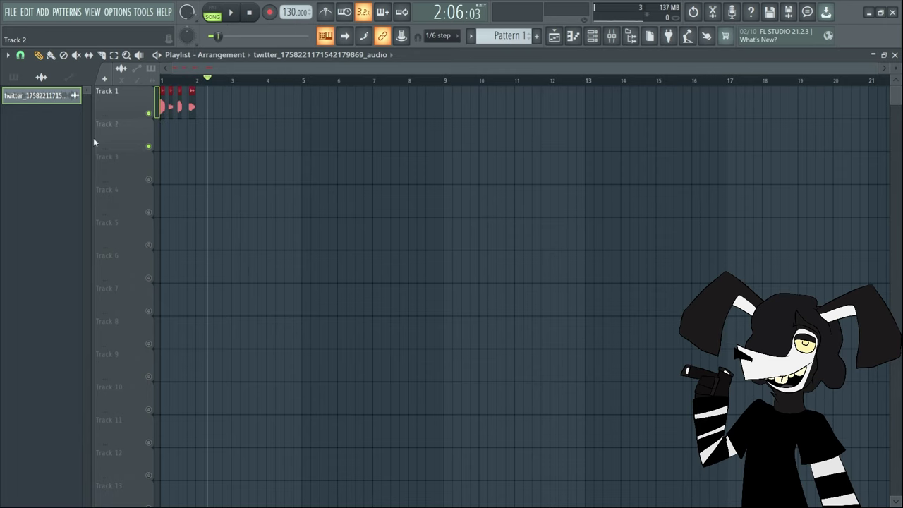
# Step: Delete the effect plugin loaded on the Master mixer track
pyautogui.click(611, 35)
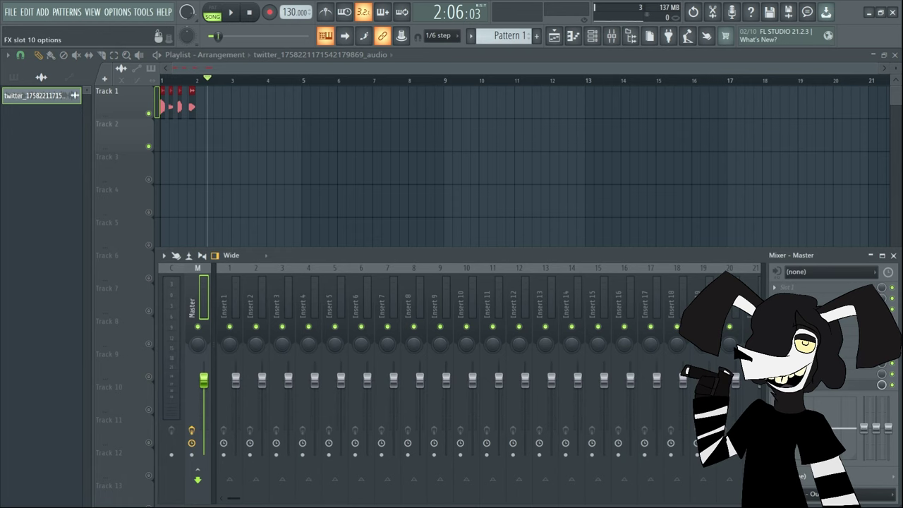
pyautogui.click(778, 287)
pyautogui.click(785, 259)
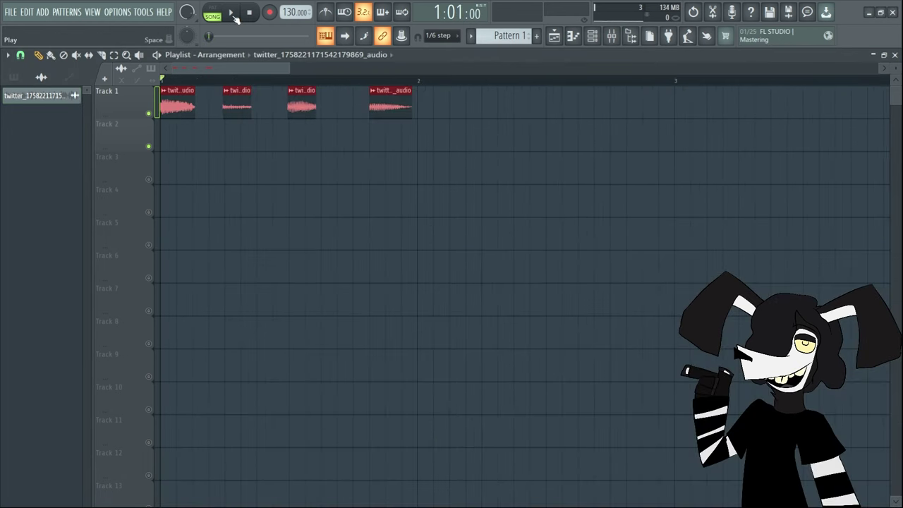
# Step: Play back the four voice clips on Track 1 and merge them into a single clip
pyautogui.click(237, 16)
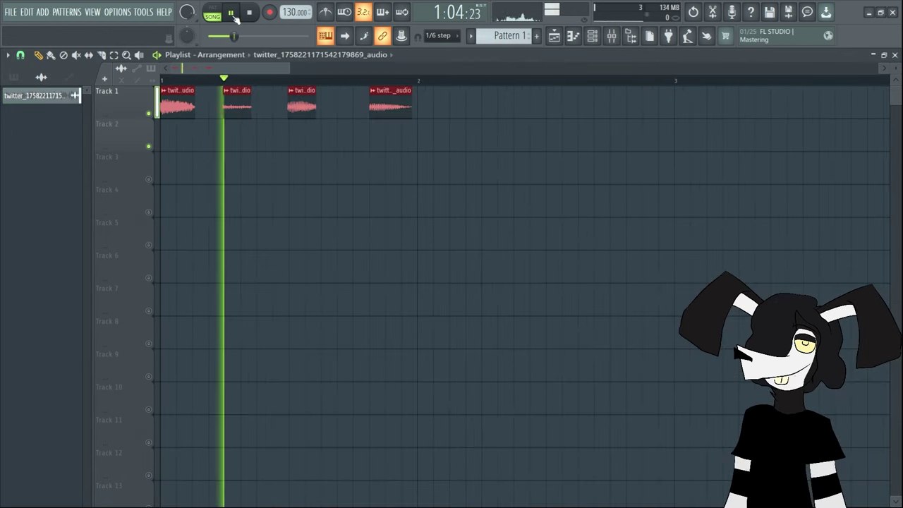
pyautogui.click(236, 16)
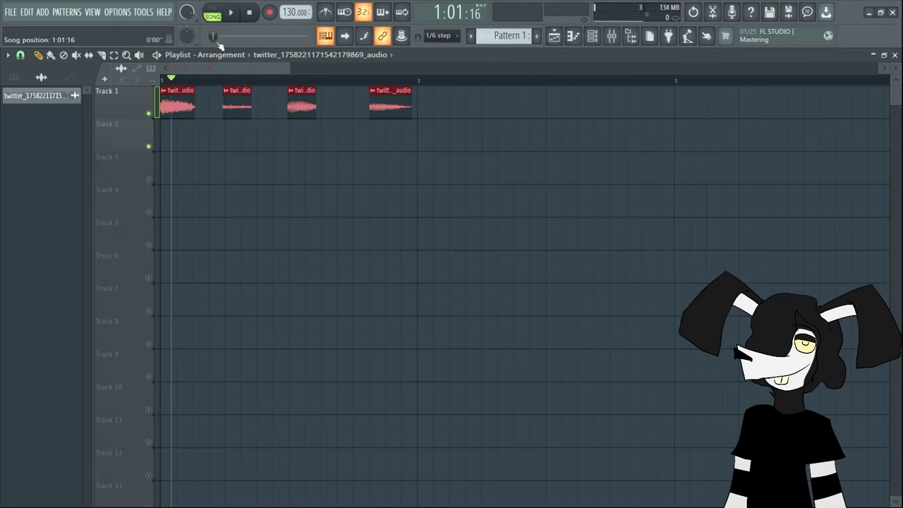
pyautogui.rightClick(126, 106)
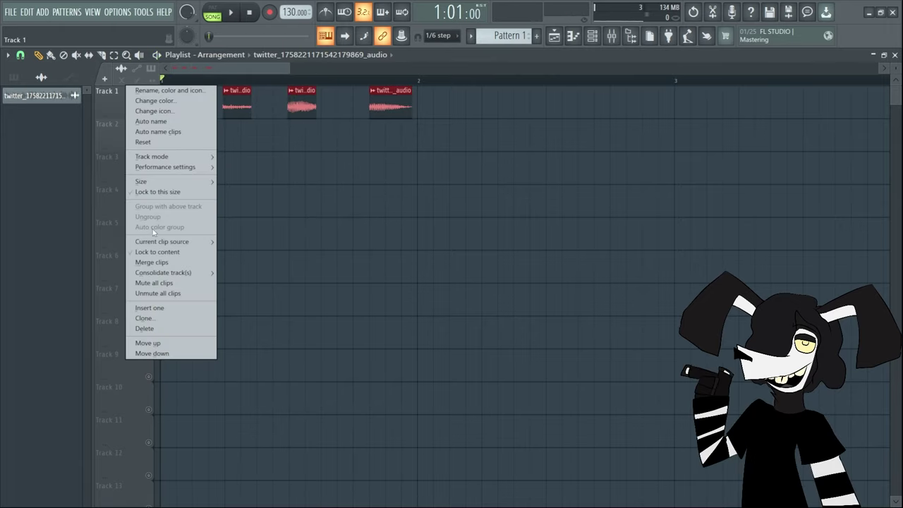
pyautogui.rightClick(110, 102)
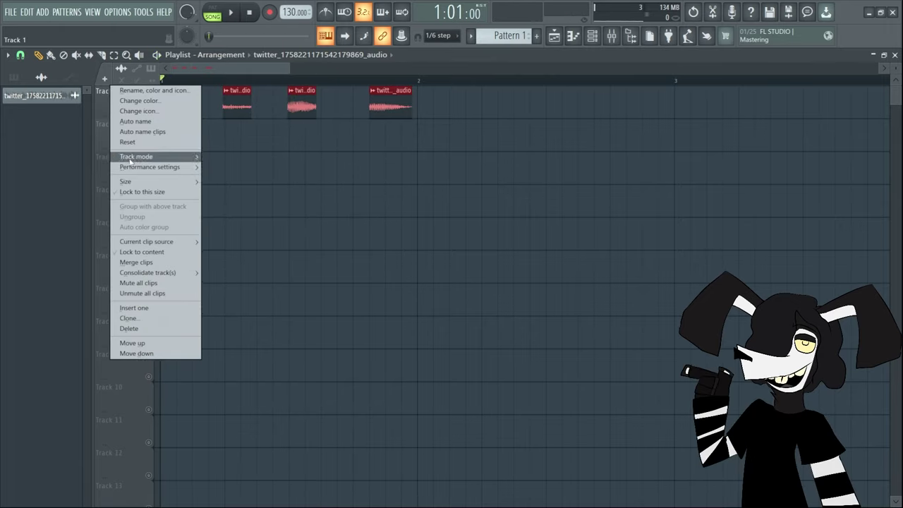
pyautogui.click(147, 262)
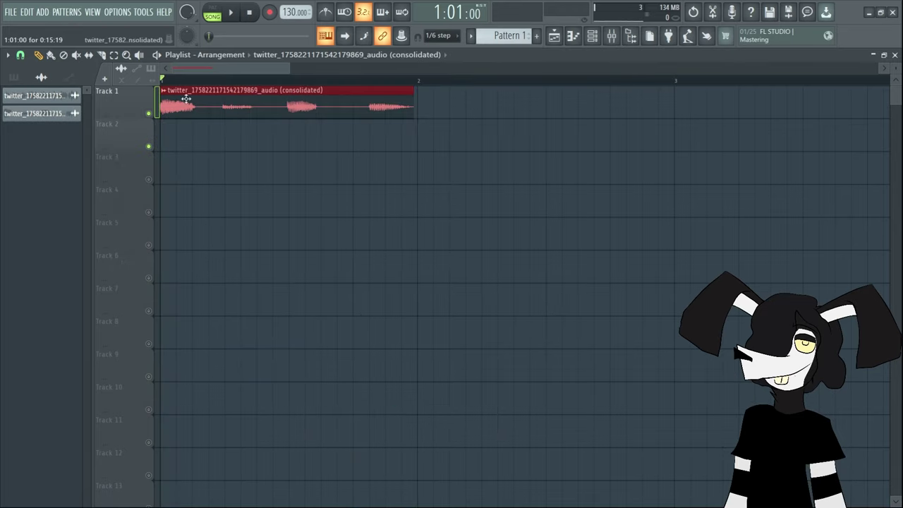
# Step: Load the consolidated clip into Newtone with Pitch-correct sample and play it back there
pyautogui.moveTo(195, 81); pyautogui.dragTo(155, 86)
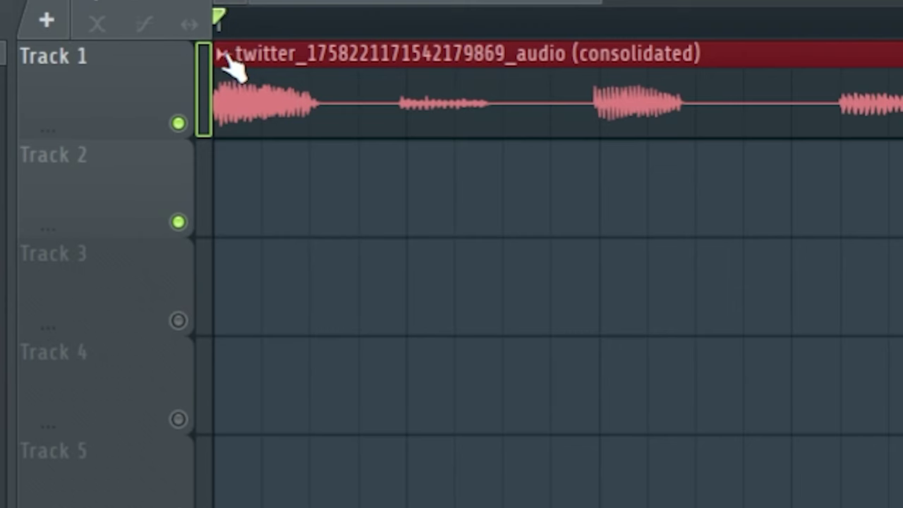
pyautogui.click(225, 54)
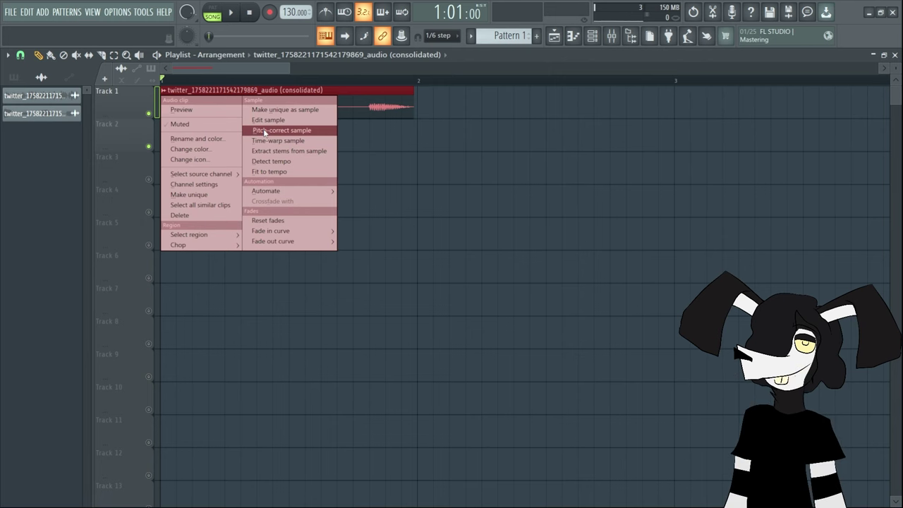
pyautogui.click(523, 171)
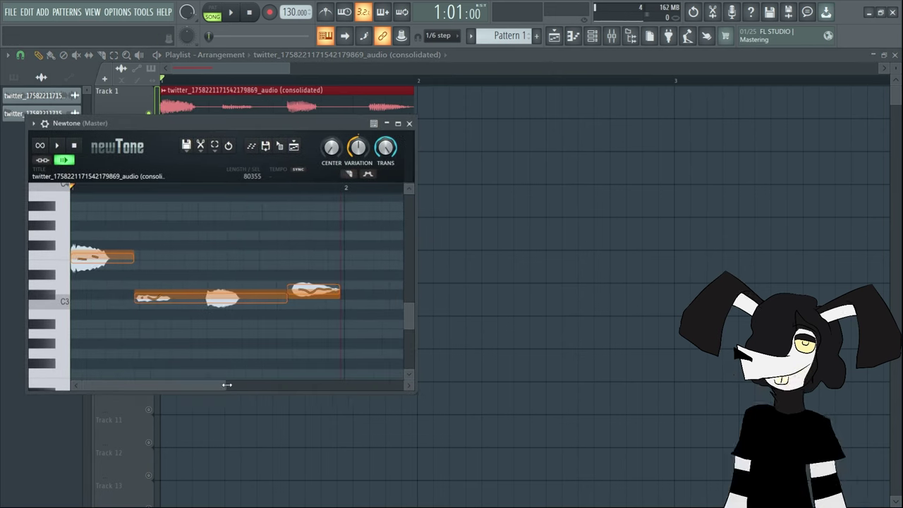
pyautogui.moveTo(226, 383)
pyautogui.mouseDown()
pyautogui.moveTo(177, 375)
pyautogui.moveTo(217, 384)
pyautogui.mouseUp()
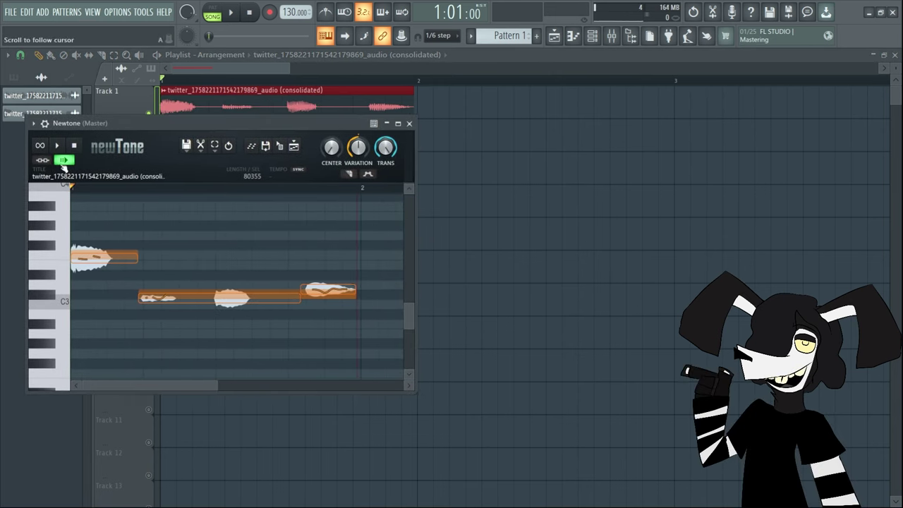
pyautogui.click(57, 146)
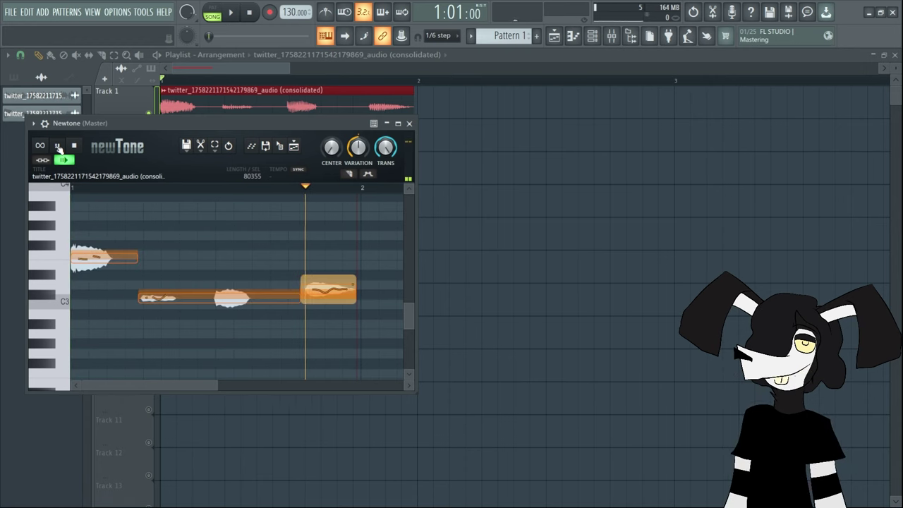
# Step: Load Edison into the second effect slot of the Master mixer track and arrange its window beside Newtone
pyautogui.click(612, 37)
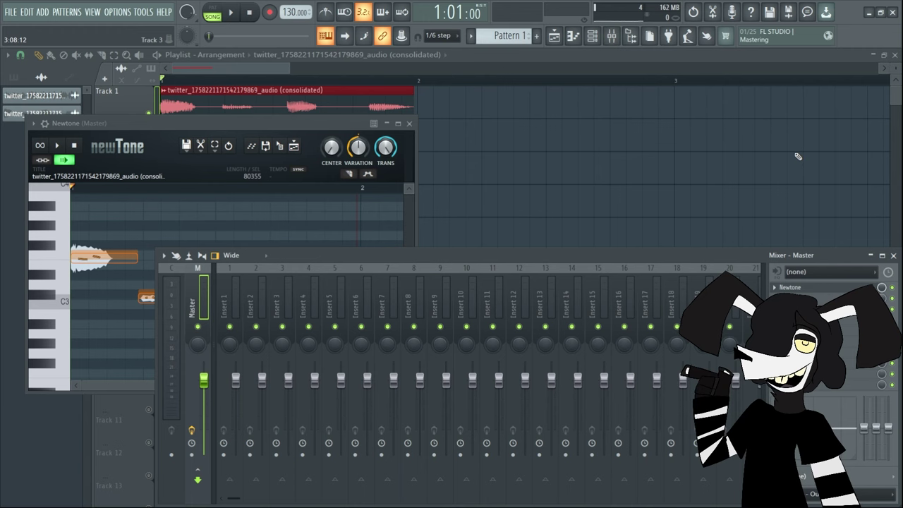
pyautogui.moveTo(702, 259); pyautogui.dragTo(546, 262)
pyautogui.moveTo(610, 317); pyautogui.dragTo(537, 318)
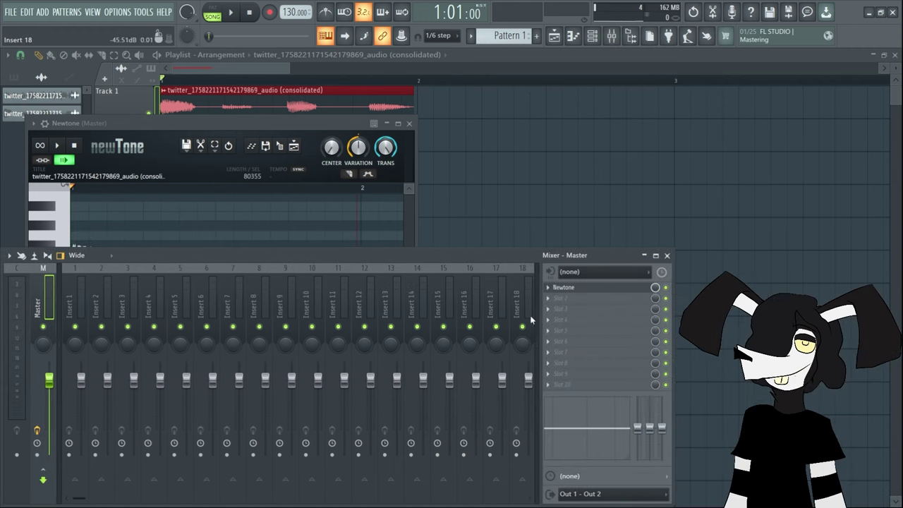
pyautogui.click(555, 308)
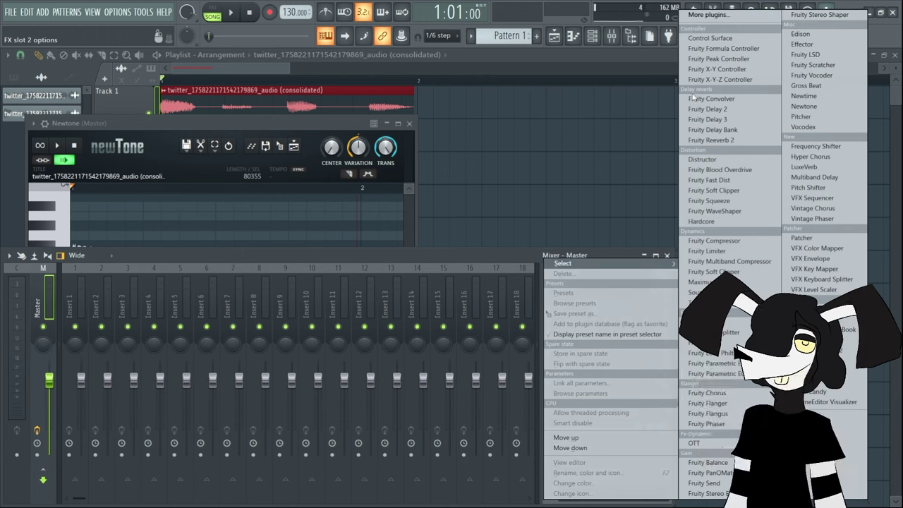
pyautogui.click(800, 33)
pyautogui.moveTo(274, 144); pyautogui.dragTo(686, 44)
pyautogui.moveTo(162, 122); pyautogui.dragTo(136, 240)
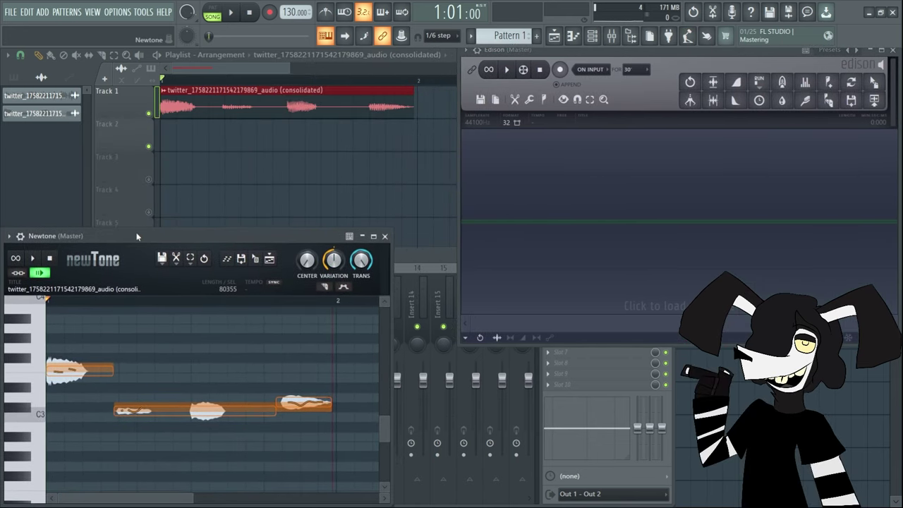
# Step: Hold the playback position inside the first Newtone note and record its sustained tone into Edison
pyautogui.moveTo(195, 497); pyautogui.dragTo(75, 497)
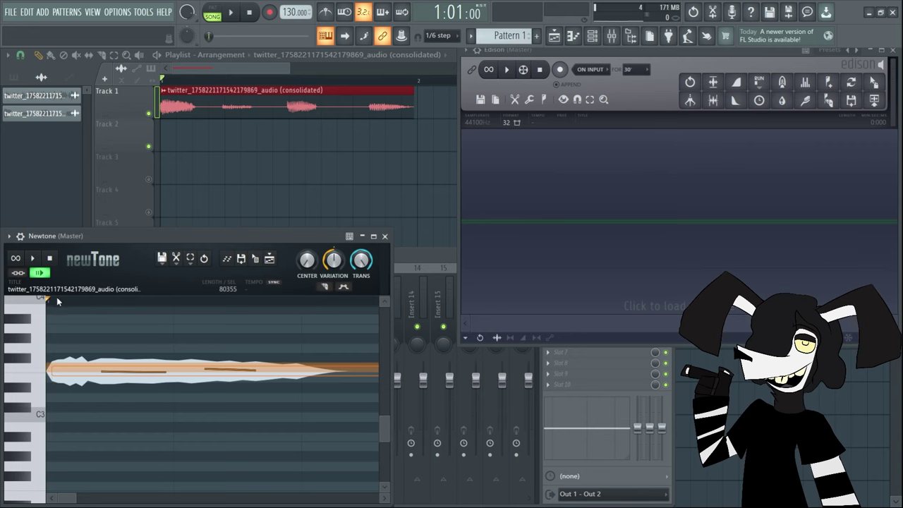
pyautogui.moveTo(62, 300)
pyautogui.mouseDown()
pyautogui.moveTo(299, 302)
pyautogui.moveTo(91, 287)
pyautogui.moveTo(192, 301)
pyautogui.moveTo(131, 305)
pyautogui.mouseUp()
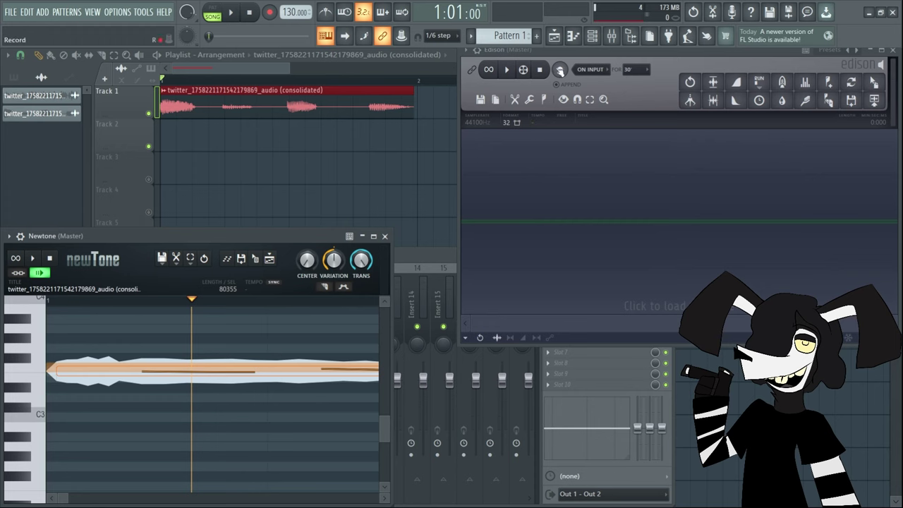
pyautogui.click(560, 70)
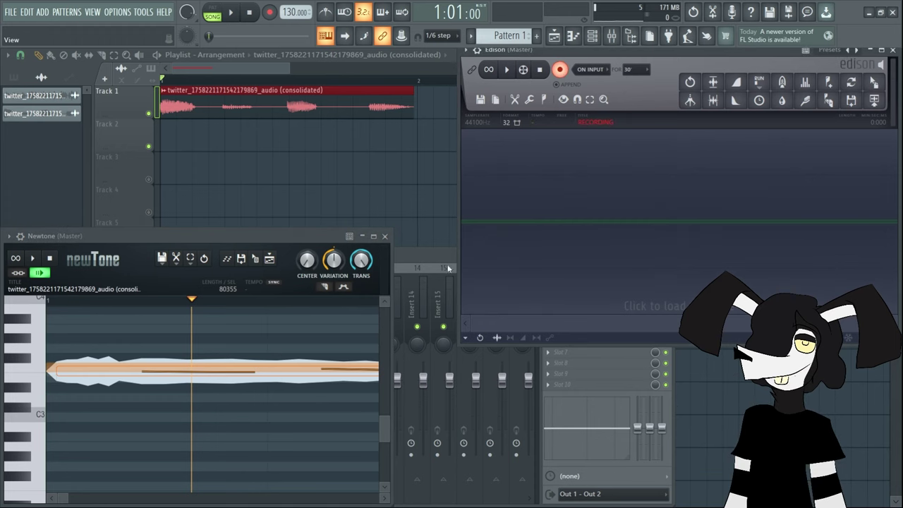
pyautogui.click(194, 321)
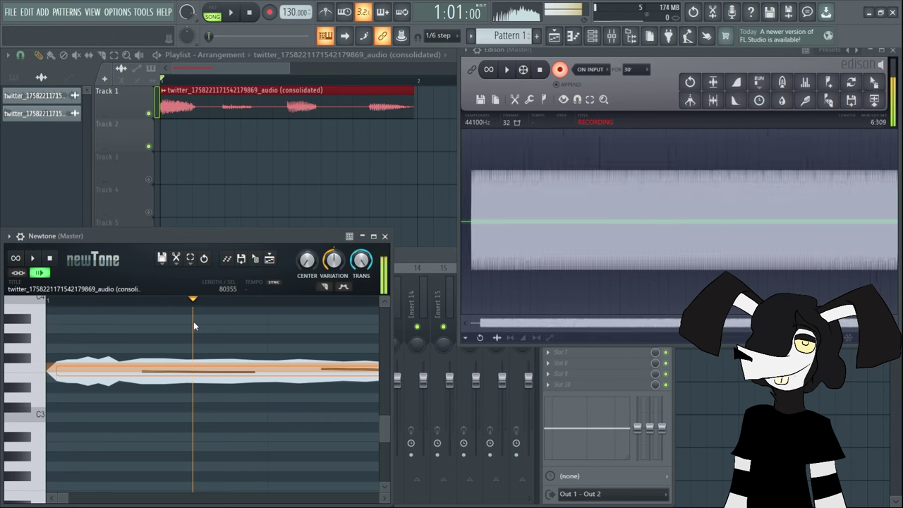
pyautogui.click(560, 70)
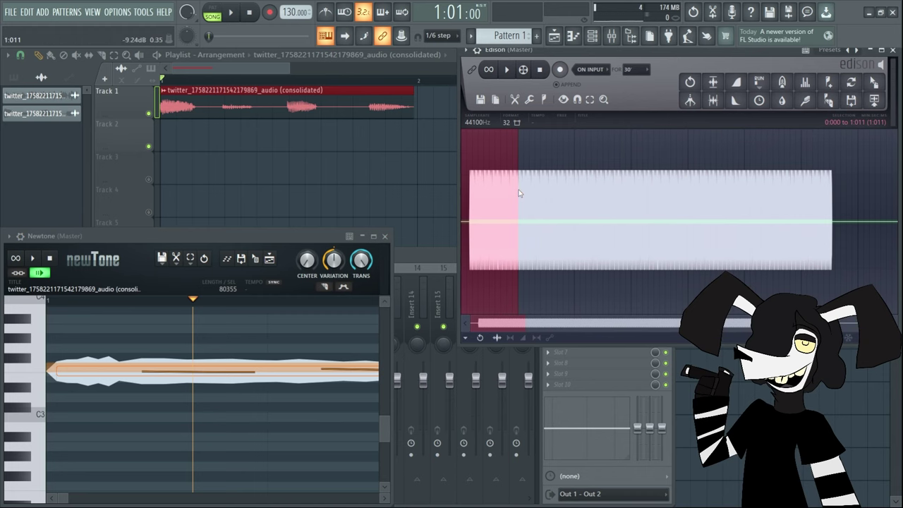
# Step: Trim the start and end of the Edison recording to about 5 seconds and place it on playlist Track 2
pyautogui.press('Delete')
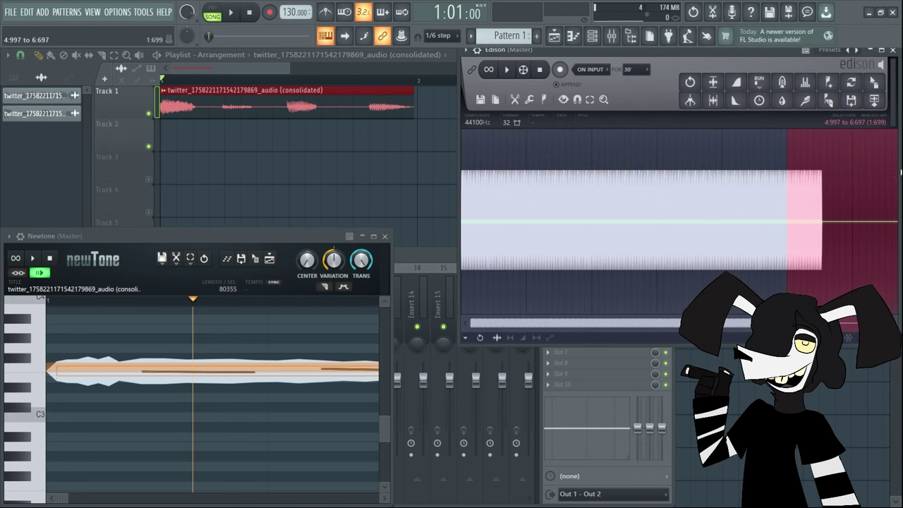
pyautogui.press('Delete')
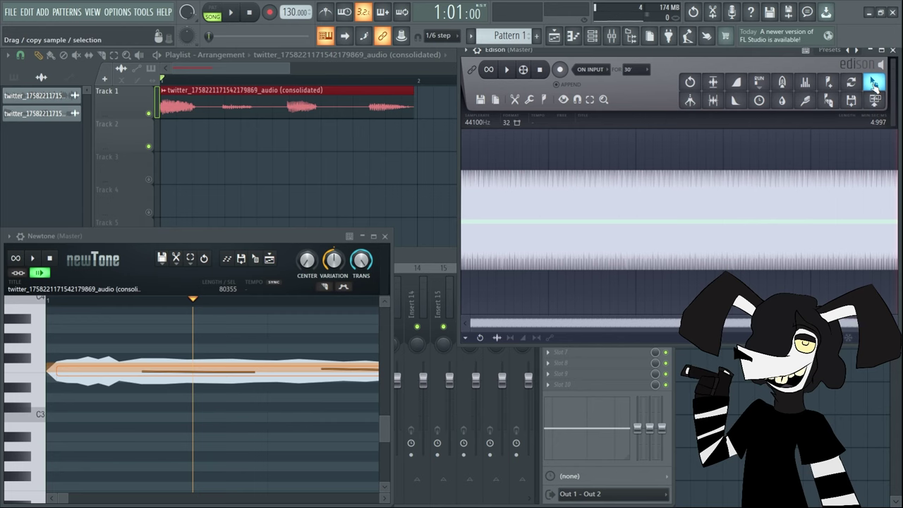
pyautogui.moveTo(873, 83); pyautogui.dragTo(191, 147)
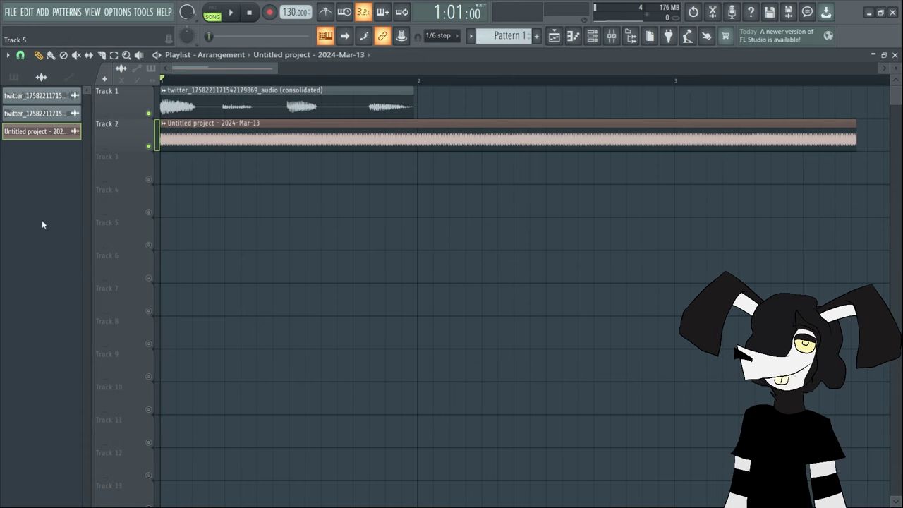
# Step: Reopen the Newtone and Edison windows from the Master mixer track's effect slots
pyautogui.click(614, 36)
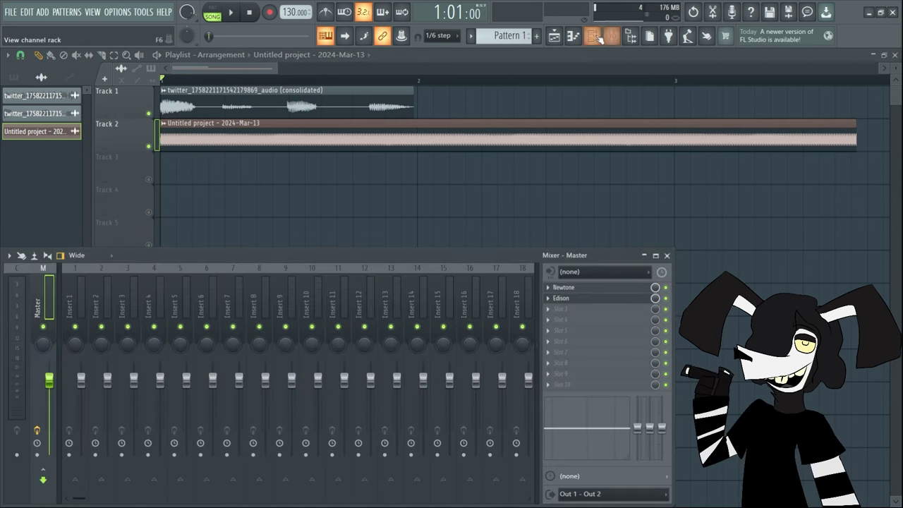
pyautogui.click(593, 35)
pyautogui.click(593, 37)
pyautogui.click(566, 288)
pyautogui.click(566, 299)
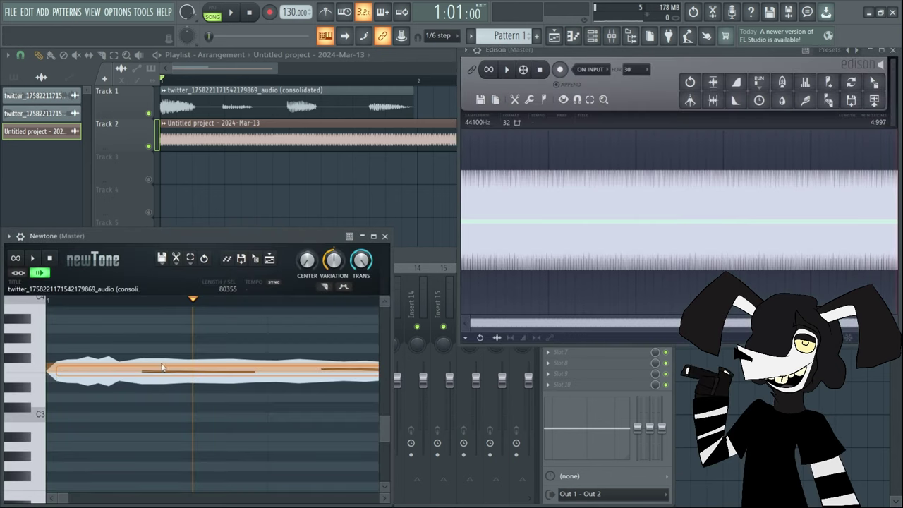
# Step: Record the second Newtone note's sustained tone into Edison and select a portion of the recording
pyautogui.moveTo(68, 498); pyautogui.dragTo(75, 498)
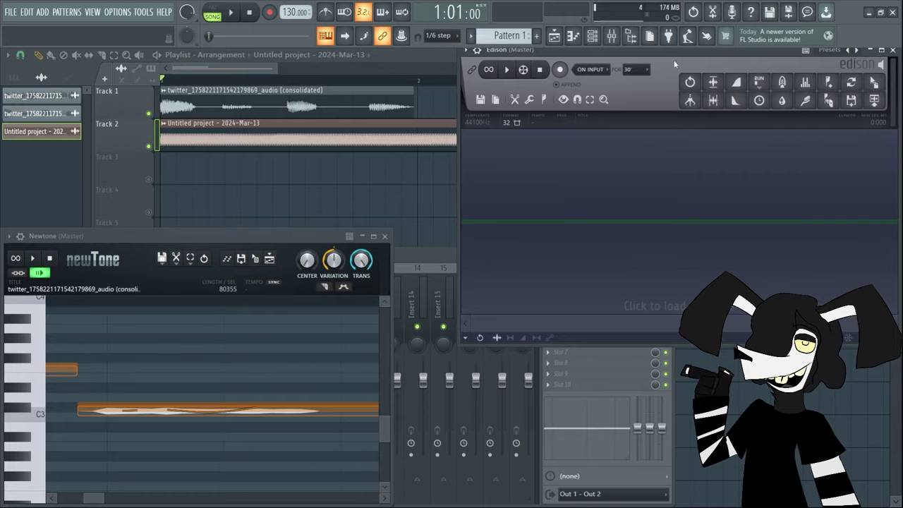
pyautogui.click(560, 69)
pyautogui.click(560, 69)
pyautogui.moveTo(464, 200); pyautogui.dragTo(749, 199)
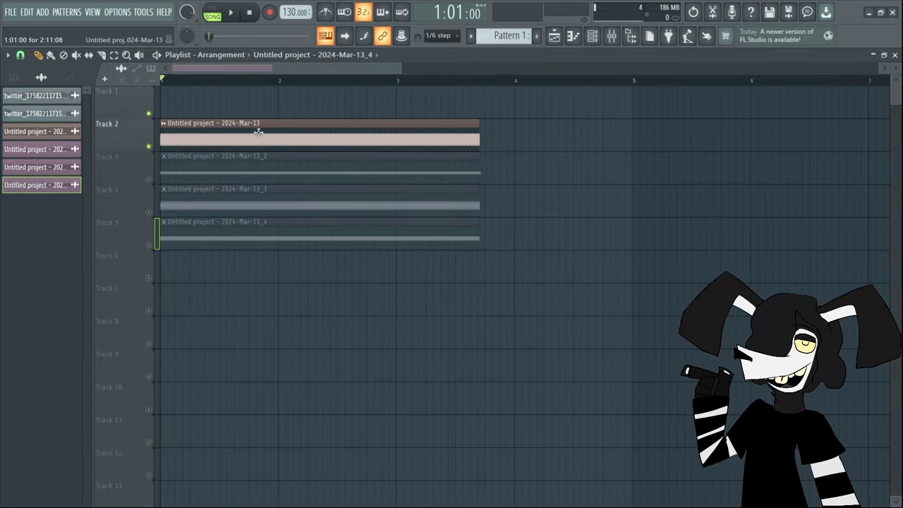
# Step: Line up the four recorded tone clips one after another on Track 1
pyautogui.moveTo(259, 133); pyautogui.dragTo(259, 100)
pyautogui.moveTo(214, 163); pyautogui.dragTo(538, 96)
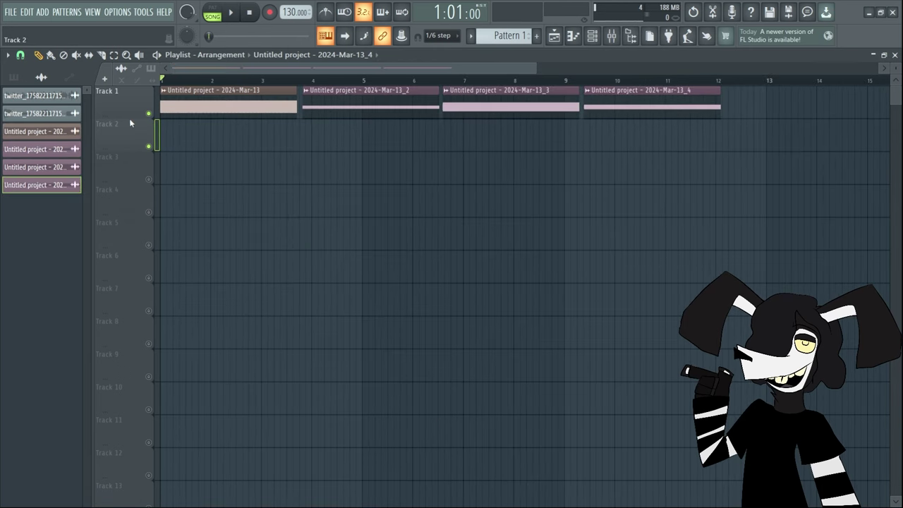
# Step: Enable all the playlist tracks and play the arrangement, jumping playback to the second tone clip
pyautogui.rightClick(149, 146)
pyautogui.rightClick(149, 146)
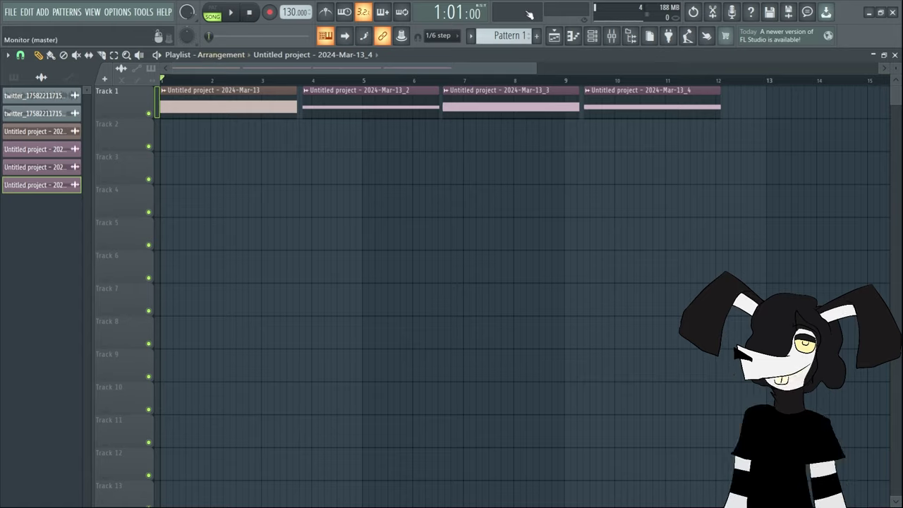
pyautogui.press('space')
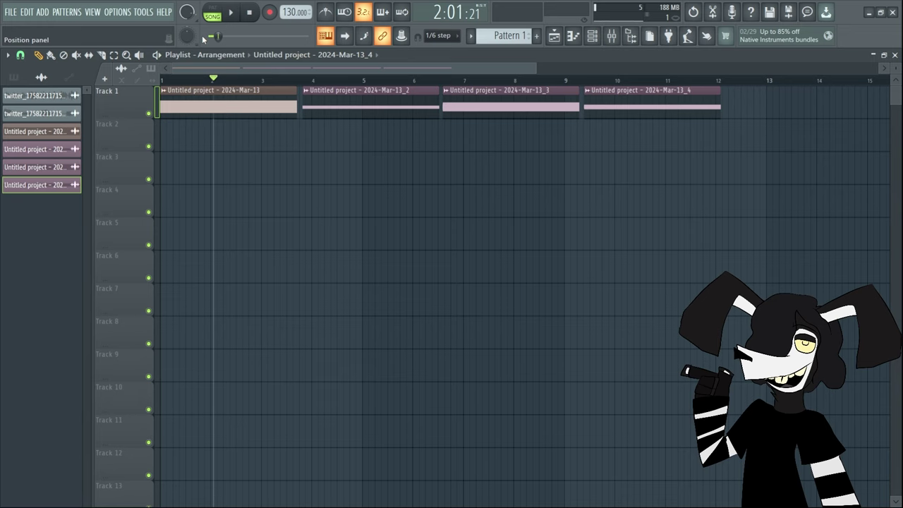
pyautogui.click(230, 14)
pyautogui.click(313, 80)
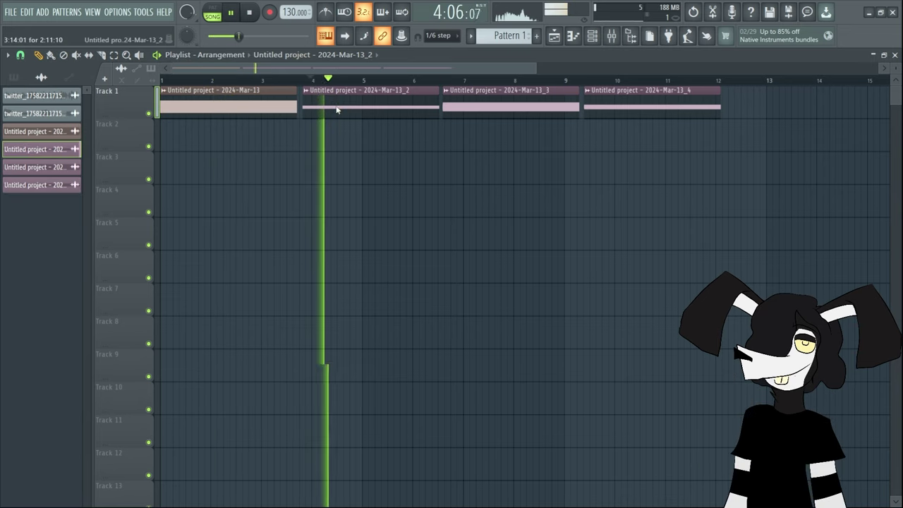
# Step: Raise the second tone clip's volume multiplier to 122% in its channel settings and compare its playback with the first clip
pyautogui.doubleClick(336, 108)
pyautogui.click(45, 118)
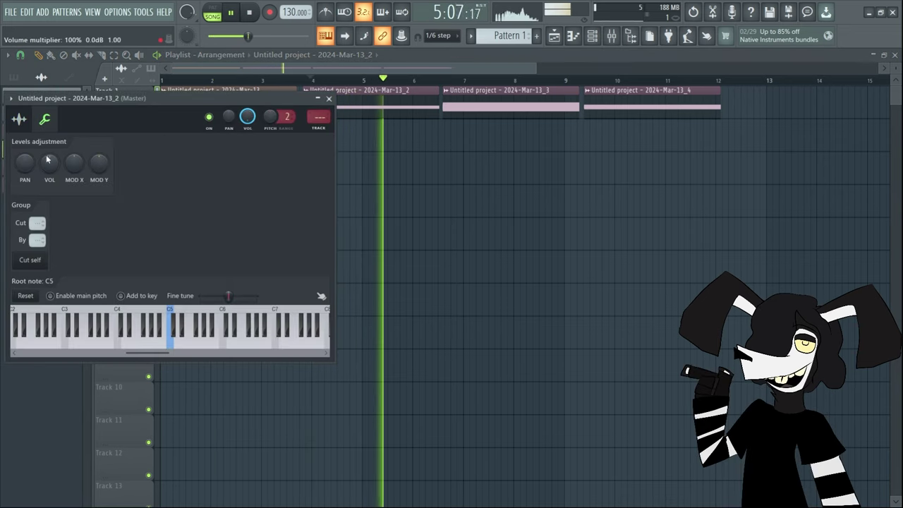
pyautogui.moveTo(49, 163); pyautogui.dragTo(50, 158)
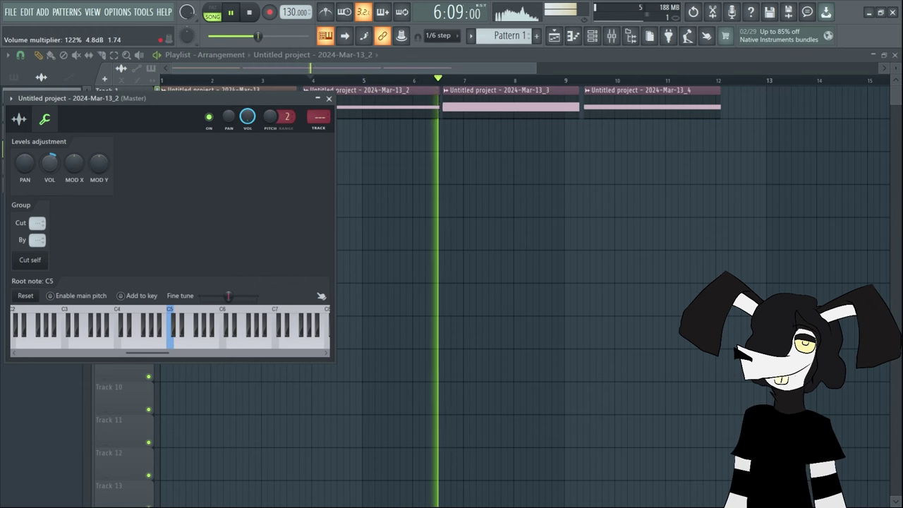
pyautogui.click(194, 80)
pyautogui.click(336, 82)
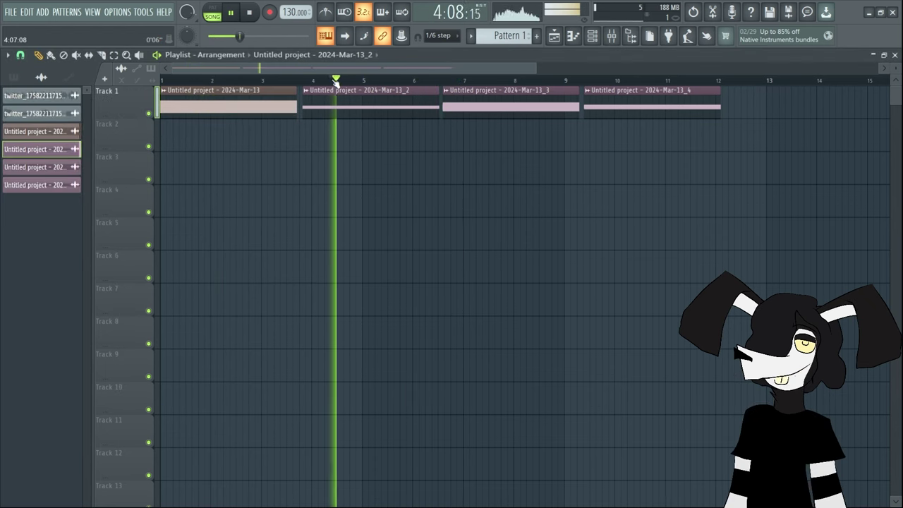
pyautogui.doubleClick(343, 102)
pyautogui.click(44, 118)
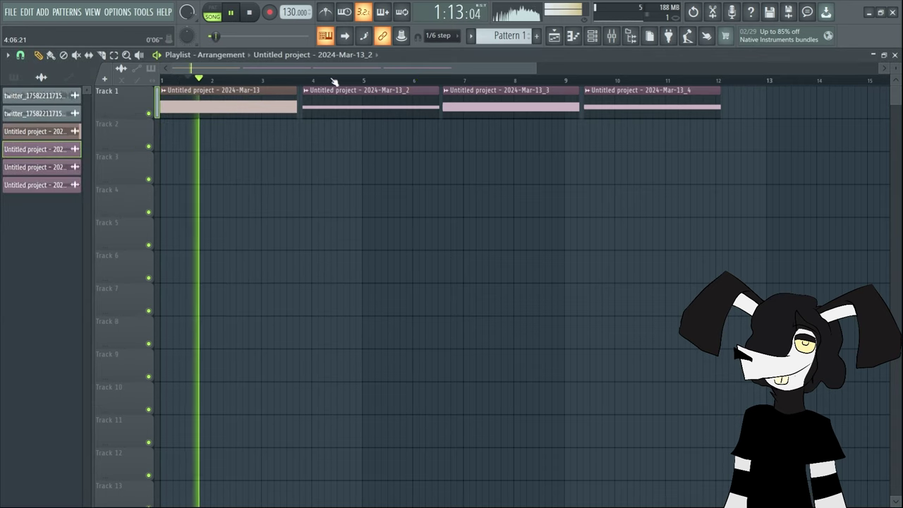
pyautogui.click(334, 82)
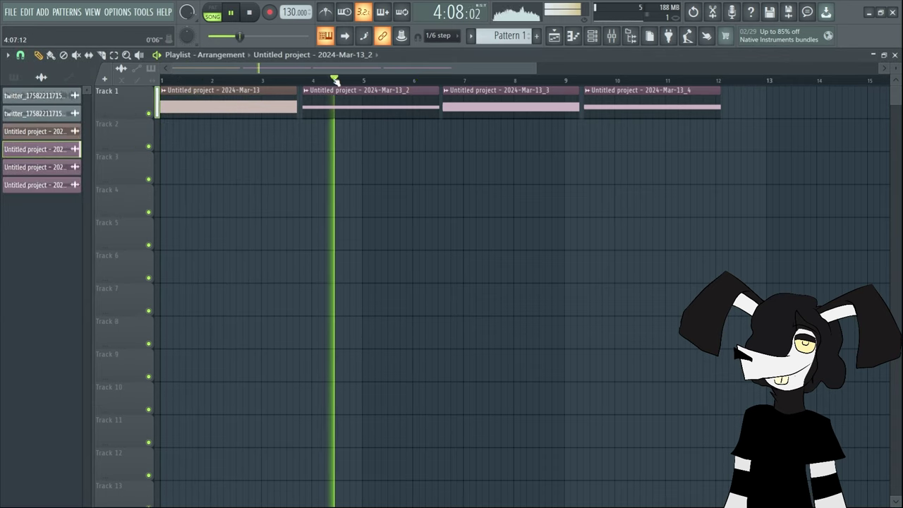
# Step: Play the third and fourth tone clips and raise the fourth clip's volume through the levels adjustment in its channel settings
pyautogui.click(464, 80)
pyautogui.doubleClick(459, 103)
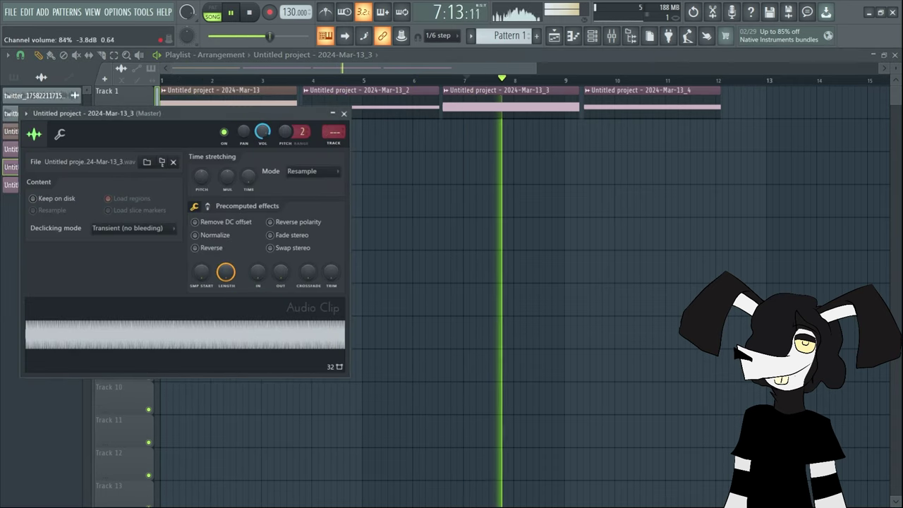
pyautogui.click(591, 80)
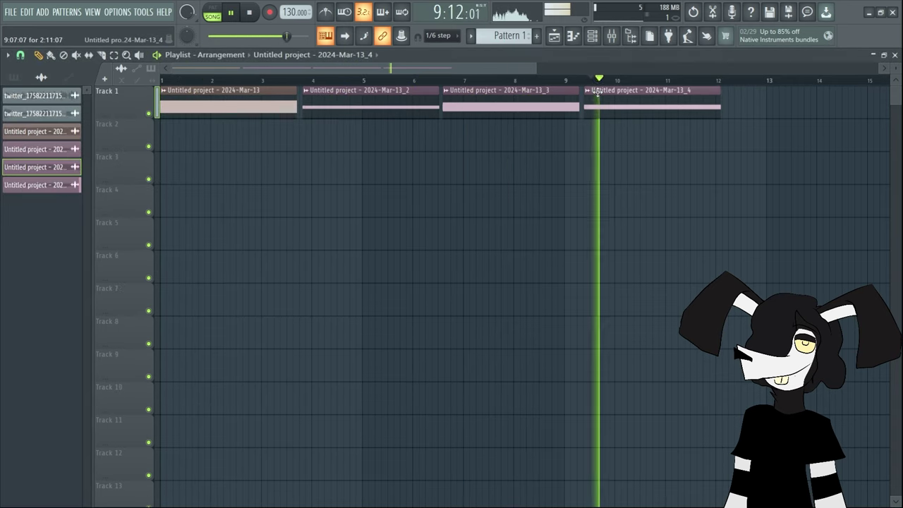
pyautogui.doubleClick(596, 97)
pyautogui.click(75, 149)
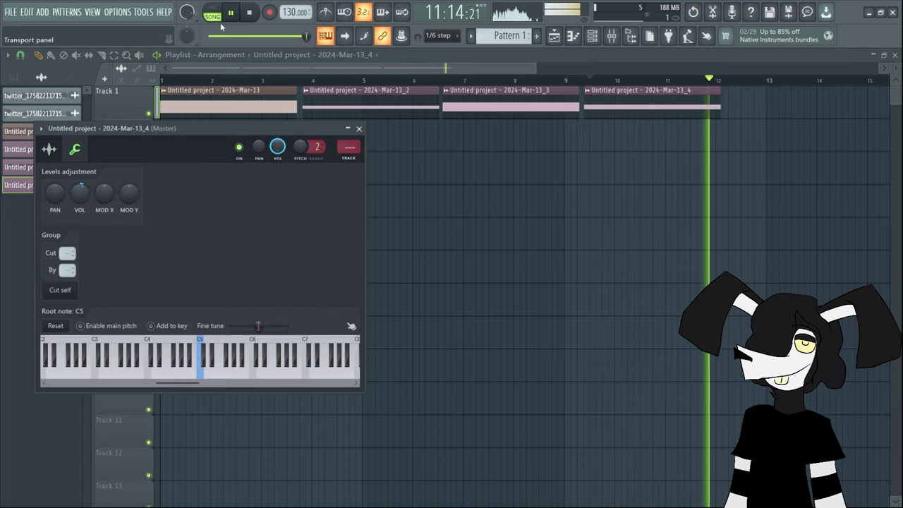
# Step: Play parts of the second, third and fourth clips to compare their loudness, and stop playback
pyautogui.click(358, 128)
pyautogui.click(355, 80)
pyautogui.click(479, 80)
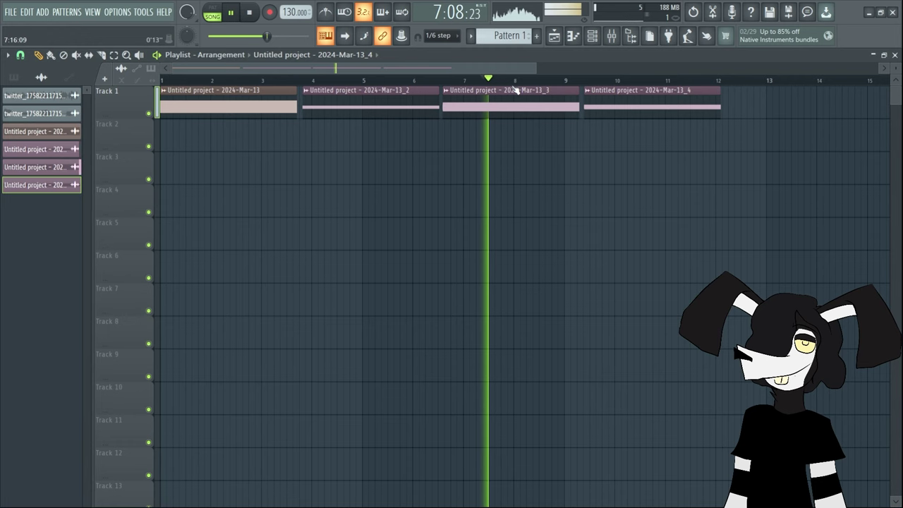
pyautogui.click(638, 80)
pyautogui.click(231, 13)
pyautogui.click(250, 13)
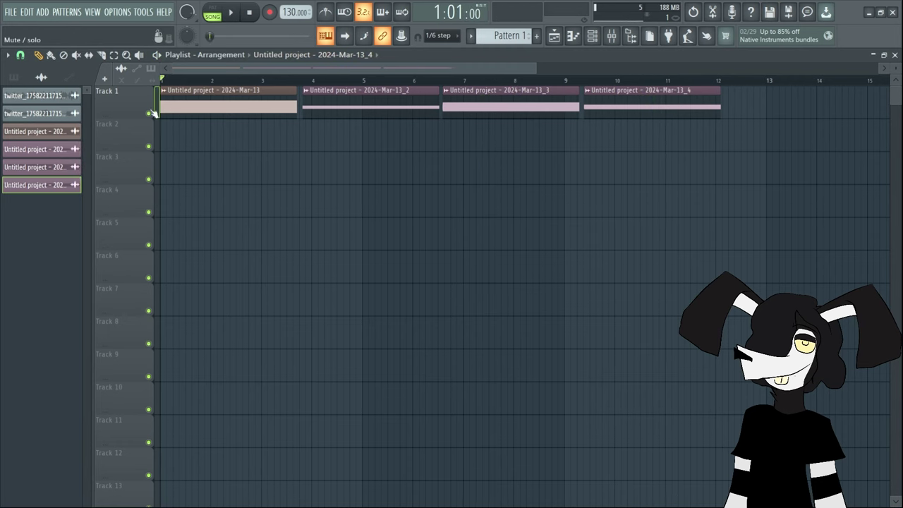
# Step: Merge the four tone clips on Track 1 into one consolidated audio clip
pyautogui.rightClick(128, 87)
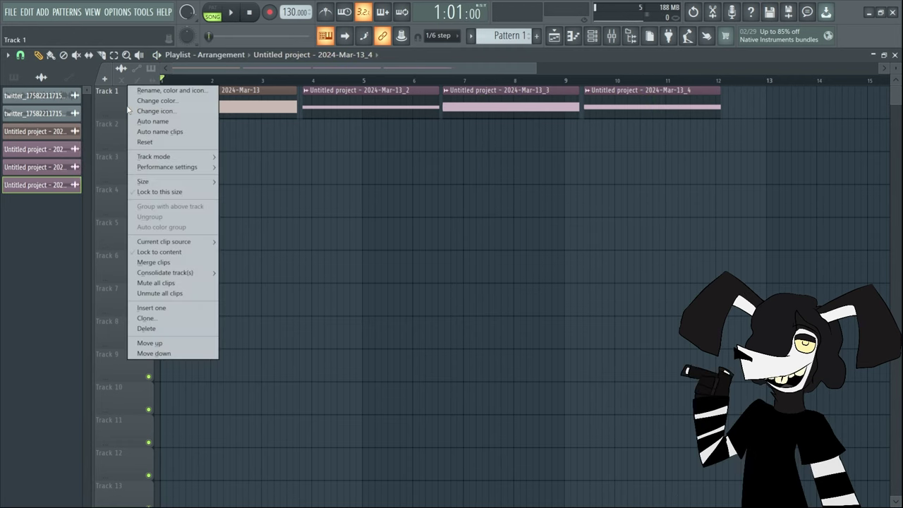
pyautogui.click(151, 273)
pyautogui.click(150, 262)
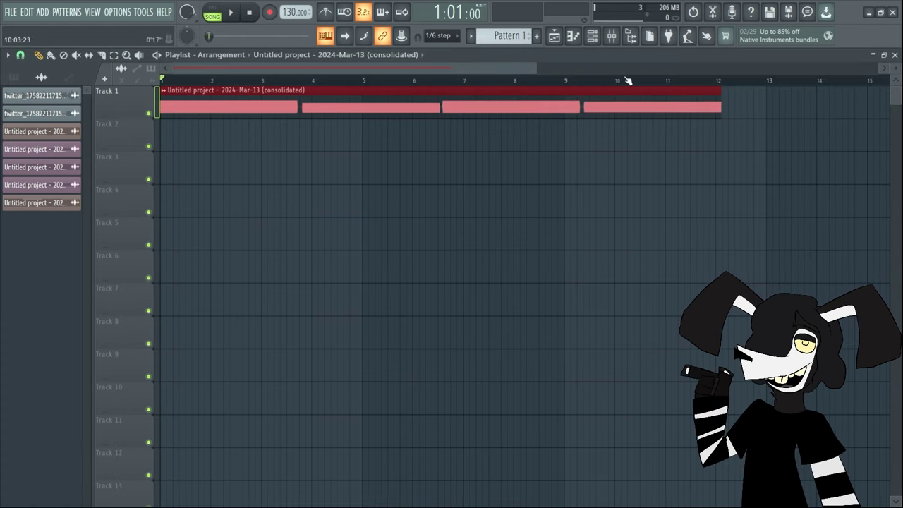
pyautogui.scroll(-2, 769, 88)
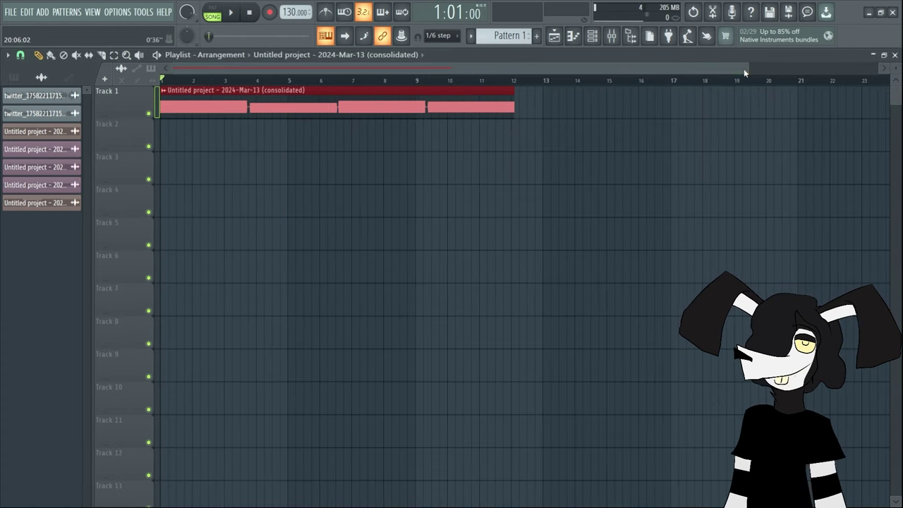
# Step: Duplicate the consolidated clip on Track 1, leaving a small gap between the two clips
pyautogui.moveTo(716, 69); pyautogui.dragTo(860, 80)
pyautogui.moveTo(441, 184); pyautogui.dragTo(305, 99)
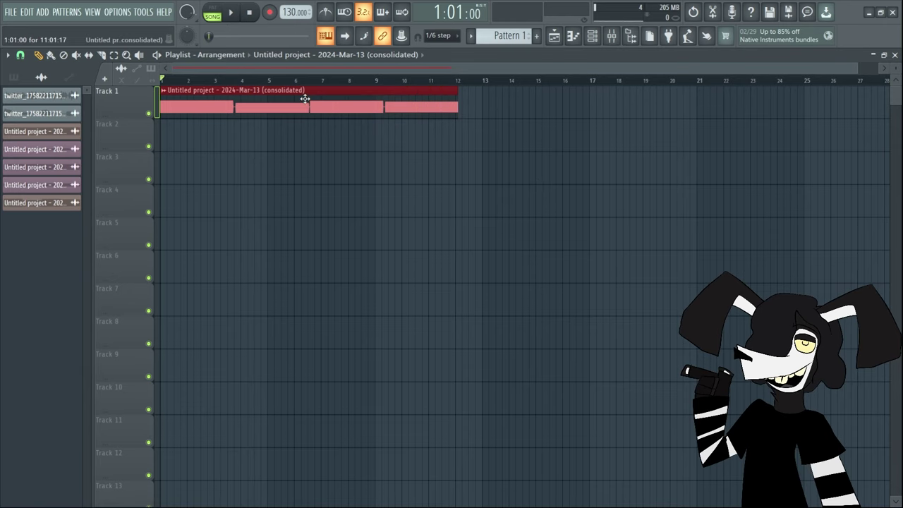
pyautogui.hotkey('ctrl', 'b')
pyautogui.moveTo(483, 109); pyautogui.dragTo(492, 109)
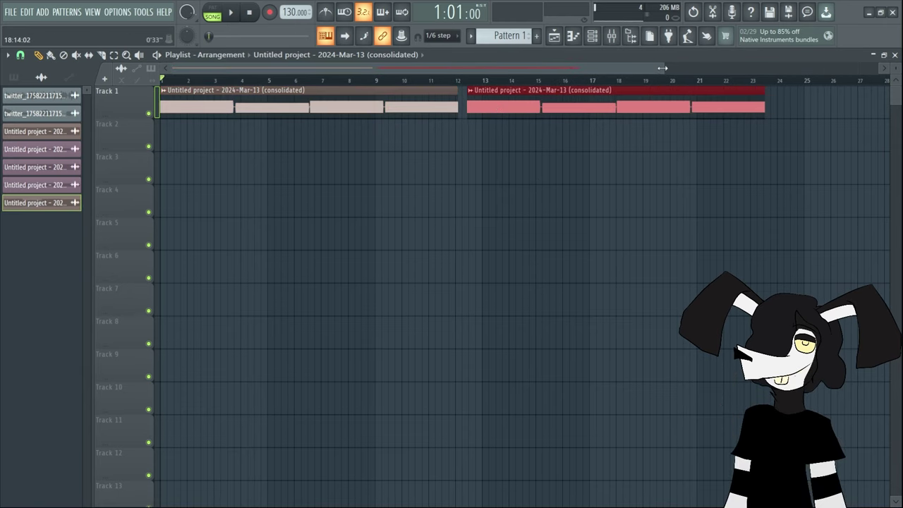
# Step: Duplicate both consolidated clips together, and add a fifth copy at the end of Track 1 with a small gap before it
pyautogui.moveTo(661, 67); pyautogui.dragTo(775, 87)
pyautogui.moveTo(620, 184); pyautogui.dragTo(236, 61)
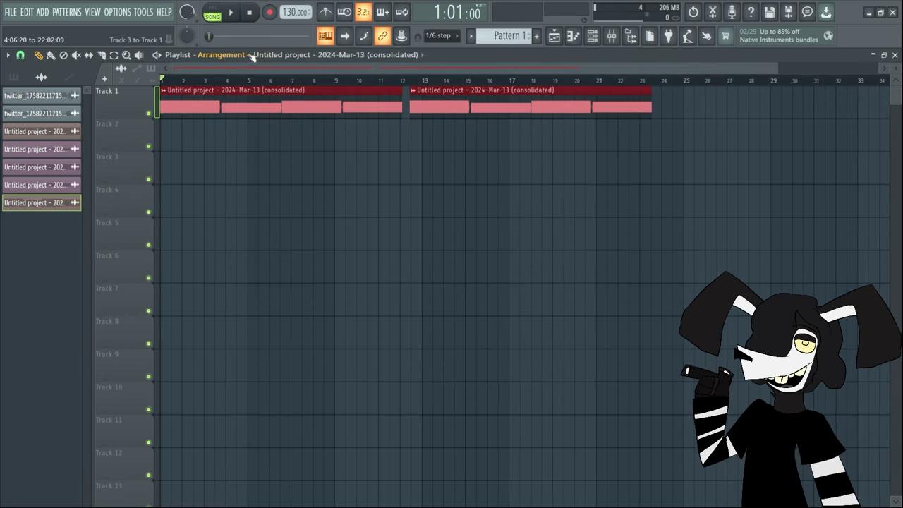
pyautogui.hotkey('ctrl', 'b')
pyautogui.moveTo(343, 68); pyautogui.dragTo(164, 67)
pyautogui.moveTo(759, 145); pyautogui.dragTo(712, 83)
pyautogui.hotkey('ctrl', 'b')
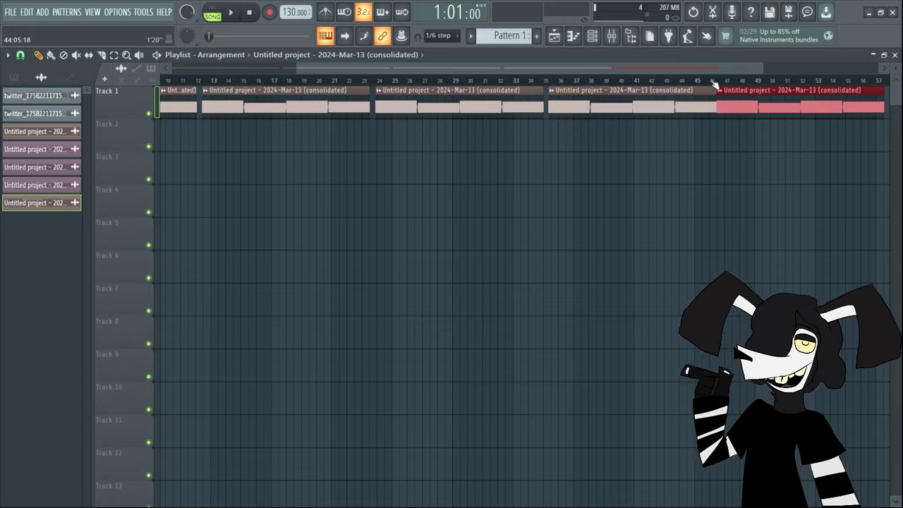
pyautogui.moveTo(657, 107); pyautogui.dragTo(668, 110)
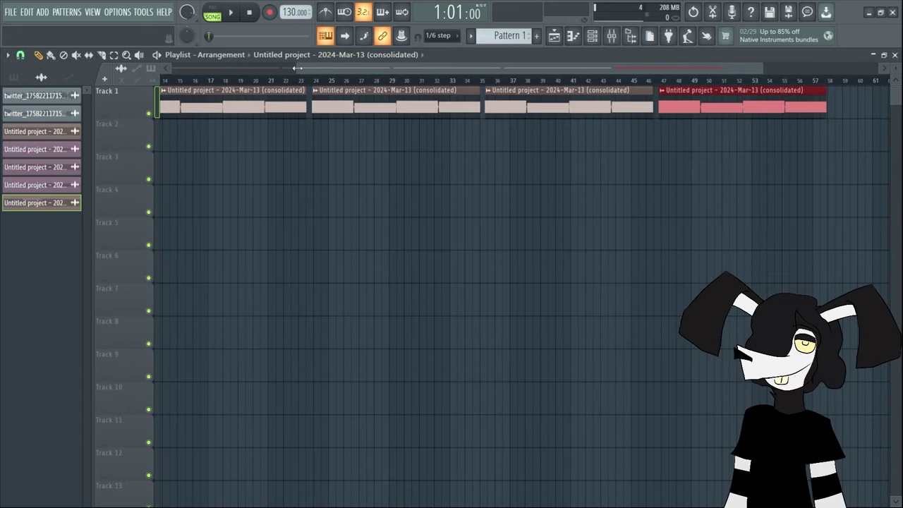
# Step: Duplicate all five consolidated clips, and duplicate the last two again to make twelve clips in a row on Track 1
pyautogui.moveTo(298, 69); pyautogui.dragTo(167, 68)
pyautogui.moveTo(779, 142); pyautogui.dragTo(132, 41)
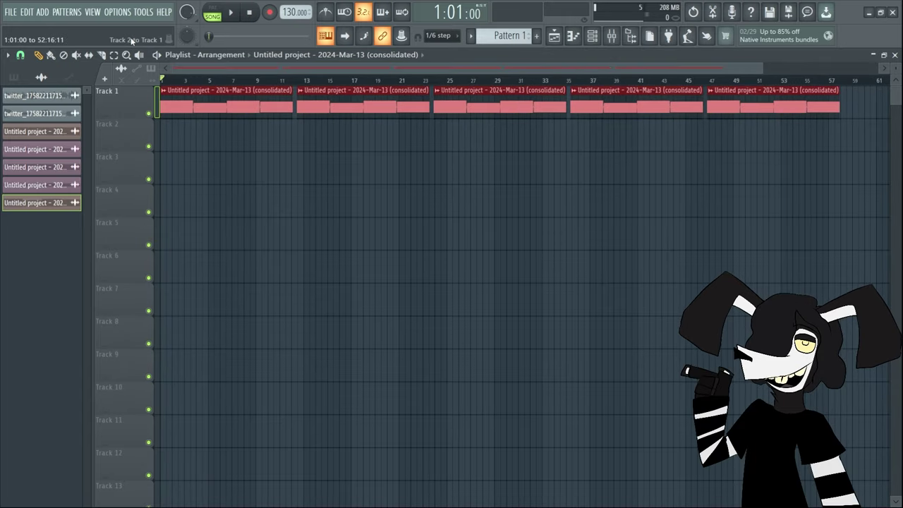
pyautogui.hotkey('ctrl', 'b')
pyautogui.moveTo(493, 68); pyautogui.dragTo(415, 68)
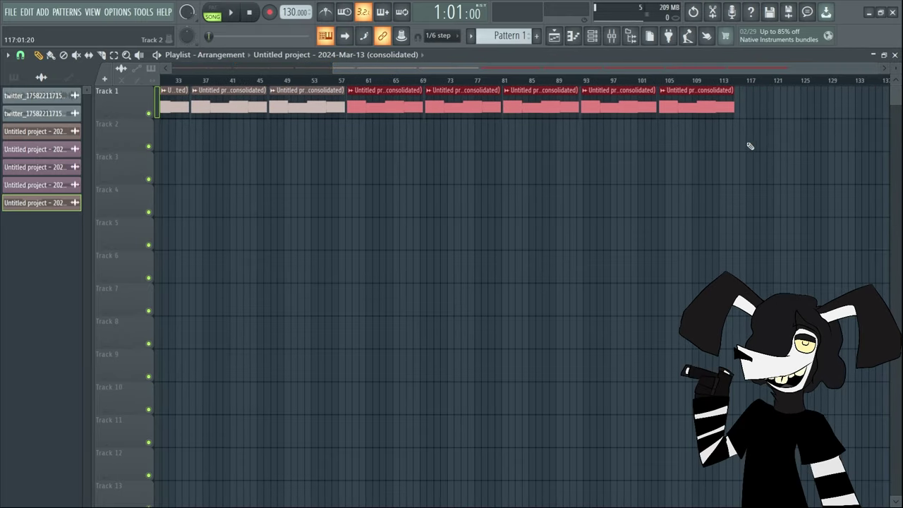
pyautogui.moveTo(727, 147); pyautogui.dragTo(628, 89)
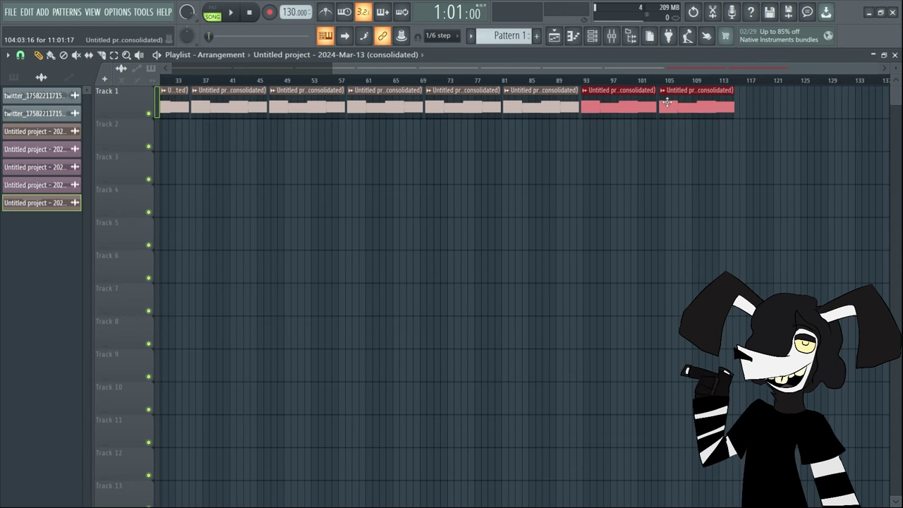
pyautogui.hotkey('ctrl', 'b')
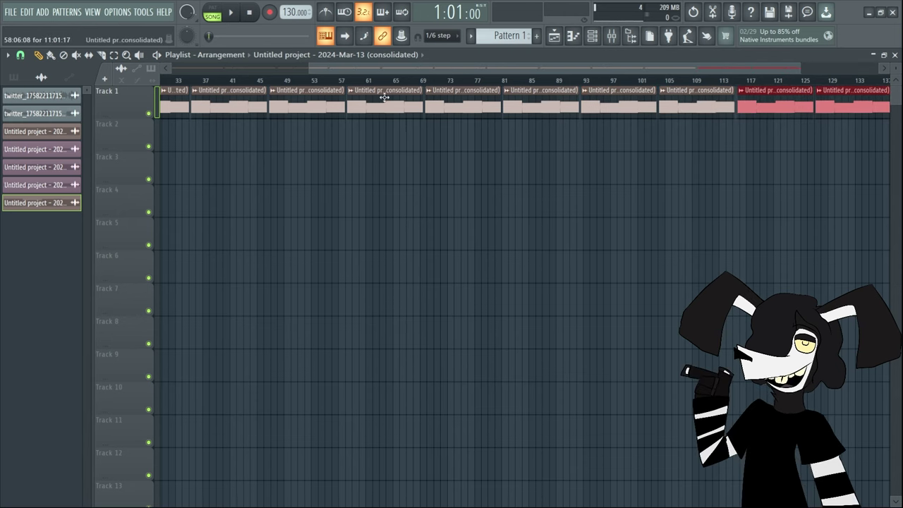
# Step: Merge all twelve clips on Track 1 into a single audio clip
pyautogui.moveTo(309, 69); pyautogui.dragTo(169, 69)
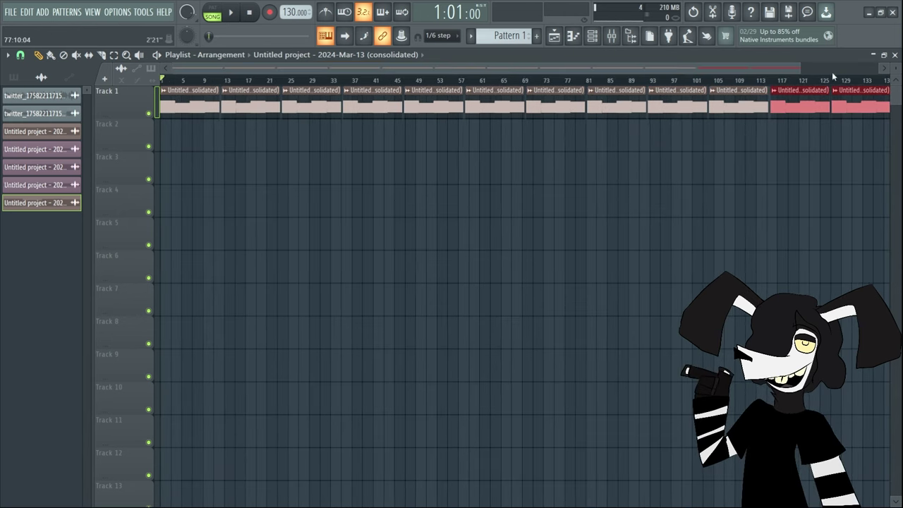
pyautogui.moveTo(801, 72); pyautogui.dragTo(809, 72)
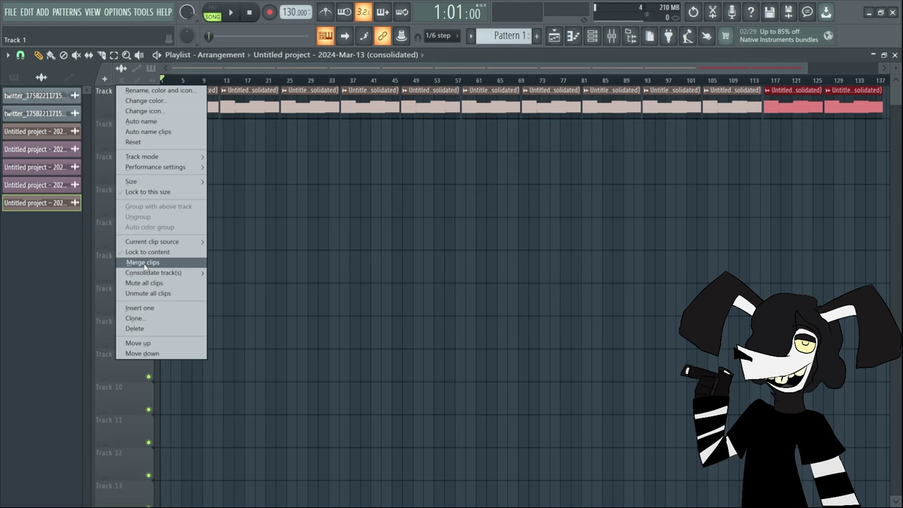
pyautogui.click(143, 262)
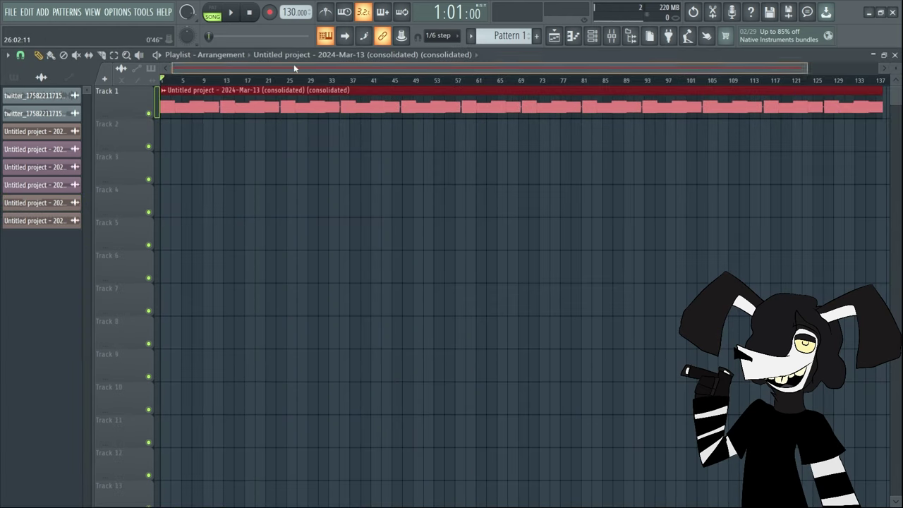
# Step: Open the merged clip's sample for pitch correction in Newtone and maximize the Newtone window
pyautogui.click(164, 93)
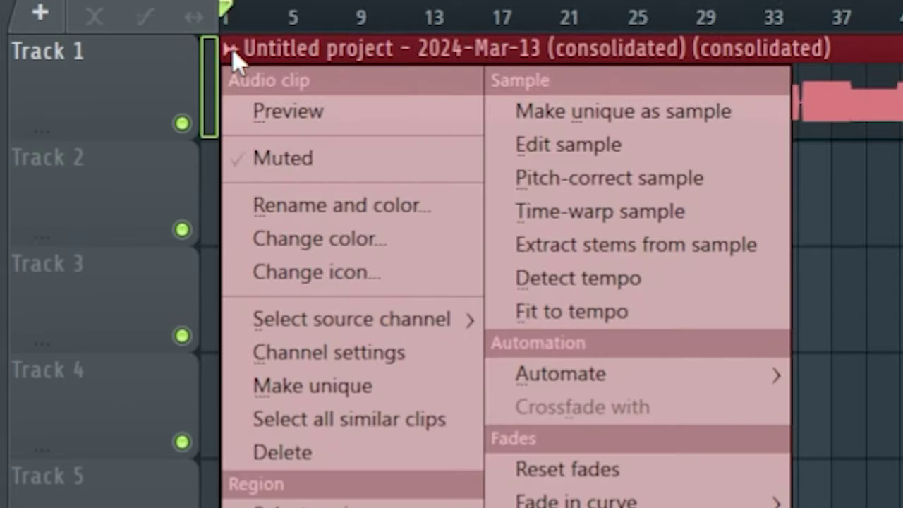
pyautogui.click(573, 186)
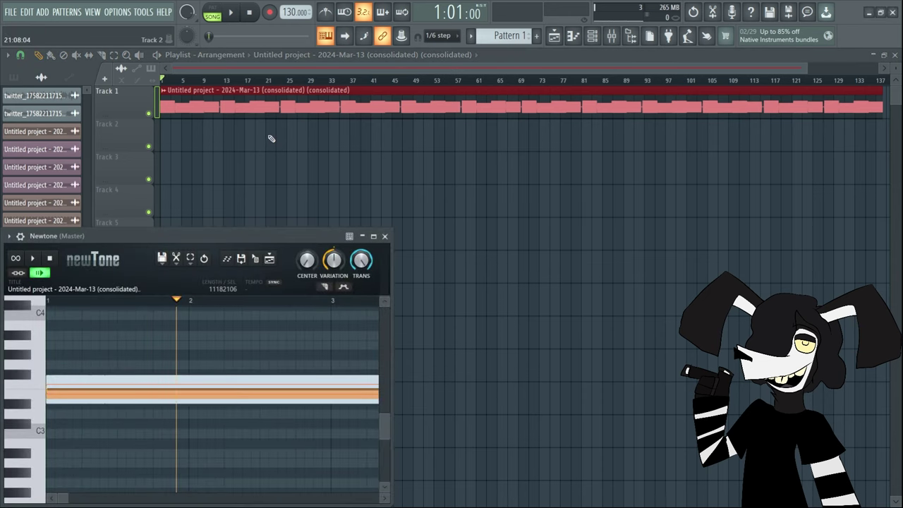
pyautogui.click(375, 237)
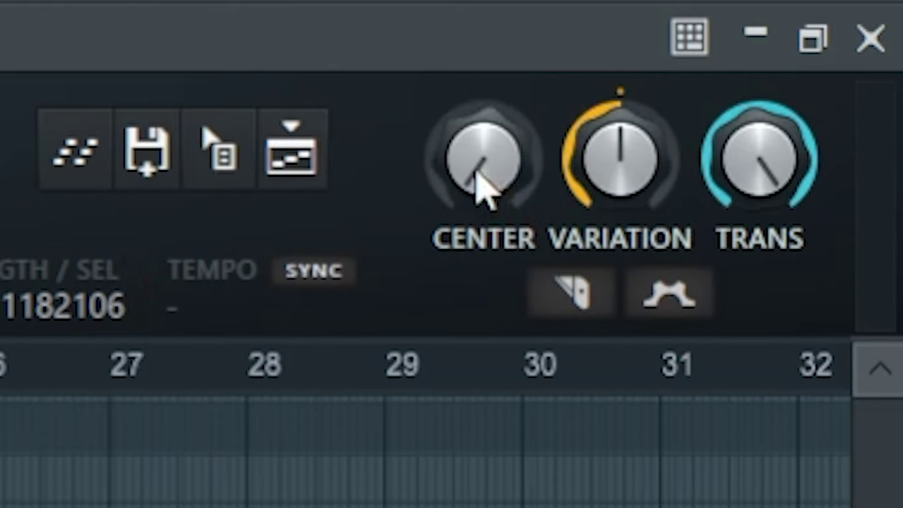
# Step: Set Newtone's Center to maximum and both Variation and Trans to minimum
pyautogui.moveTo(484, 160); pyautogui.dragTo(484, 35)
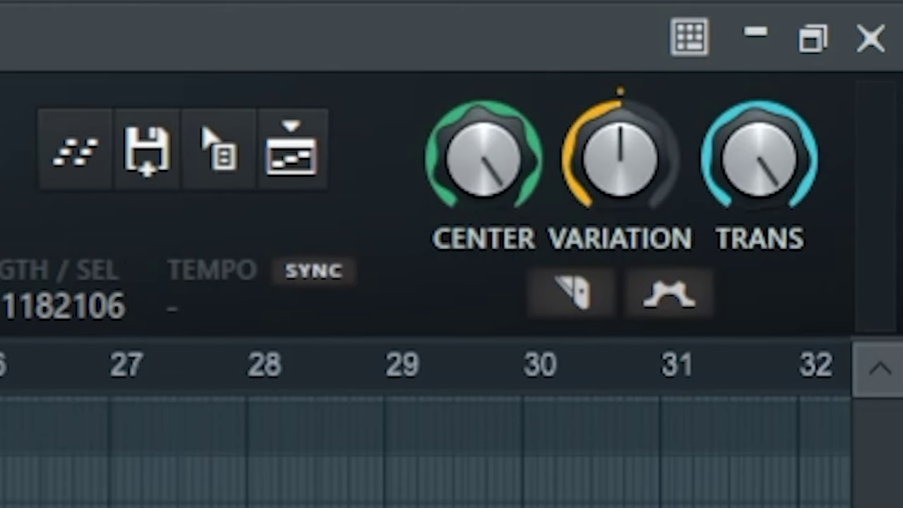
pyautogui.moveTo(621, 165); pyautogui.dragTo(621, 208)
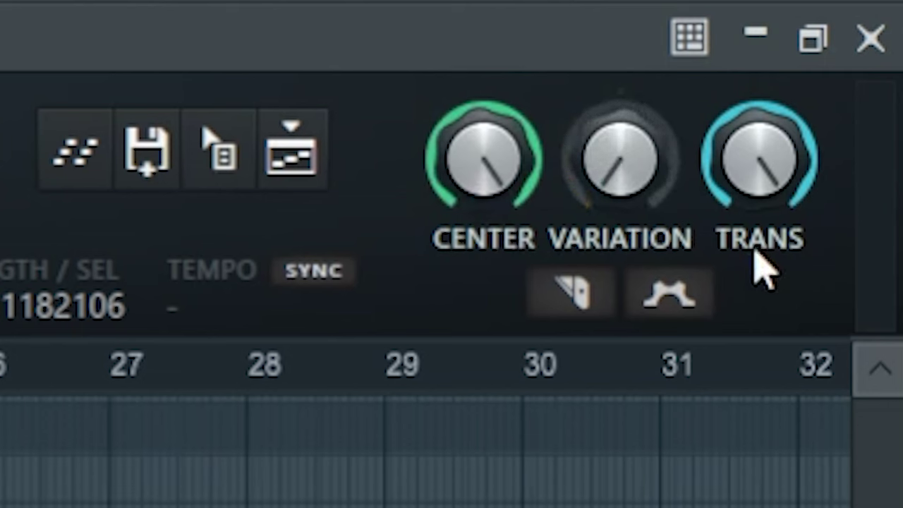
pyautogui.moveTo(760, 161); pyautogui.dragTo(760, 205)
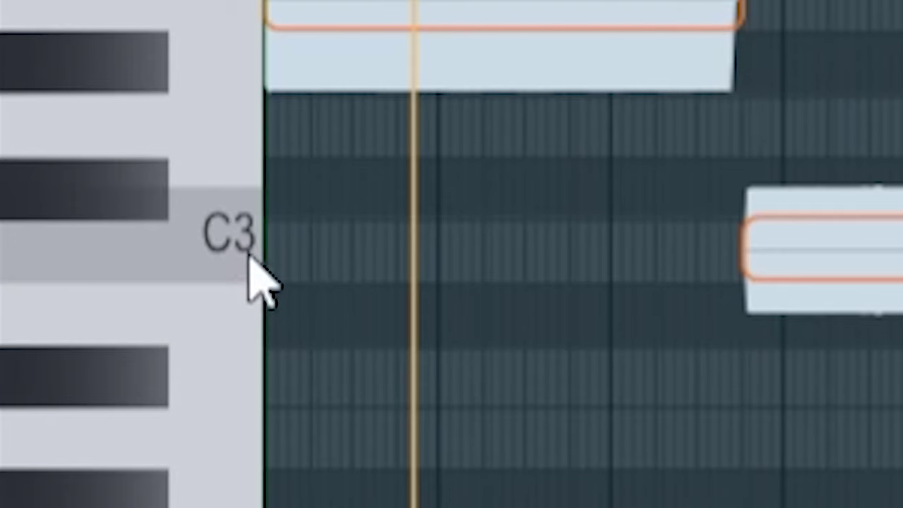
# Step: Pitch the first four notes in Newtone chromatically upward as C3, C#3, D3 and D#3
pyautogui.moveTo(523, 21); pyautogui.dragTo(473, 268)
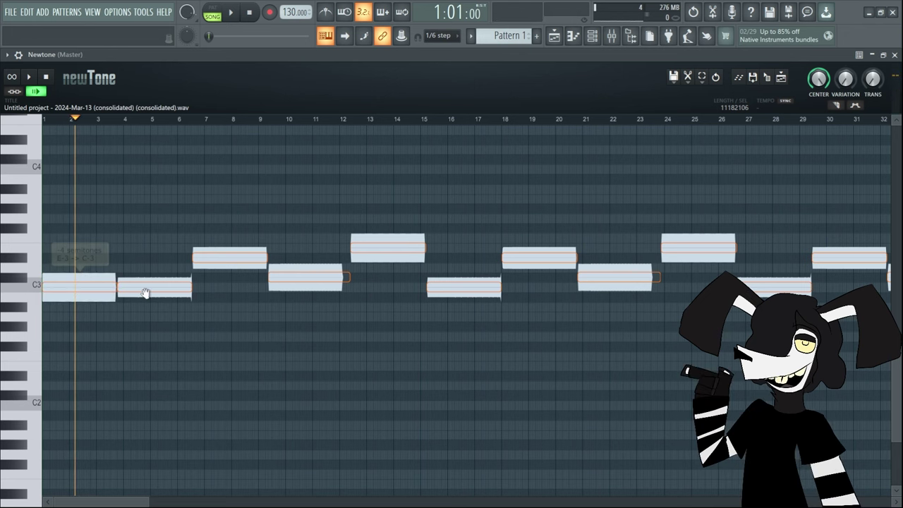
pyautogui.moveTo(146, 294); pyautogui.dragTo(146, 284)
pyautogui.moveTo(226, 254); pyautogui.dragTo(227, 265)
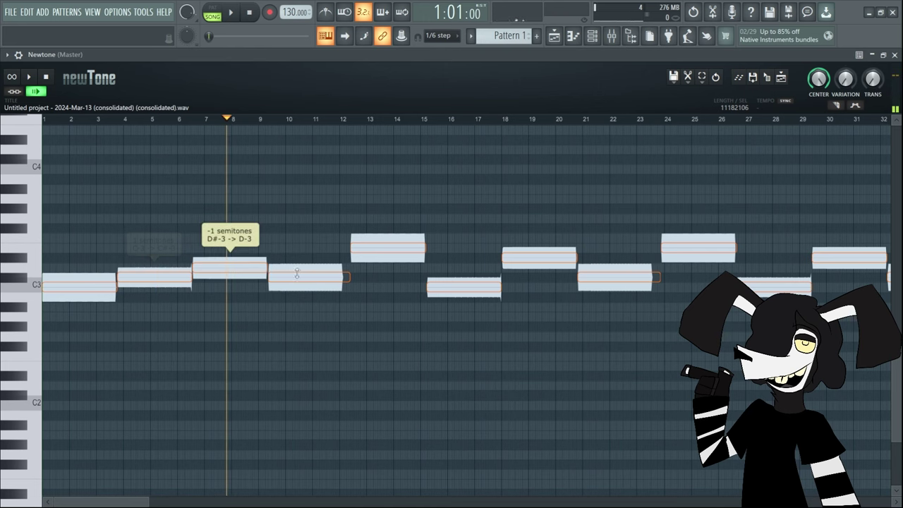
pyautogui.moveTo(300, 276); pyautogui.dragTo(305, 255)
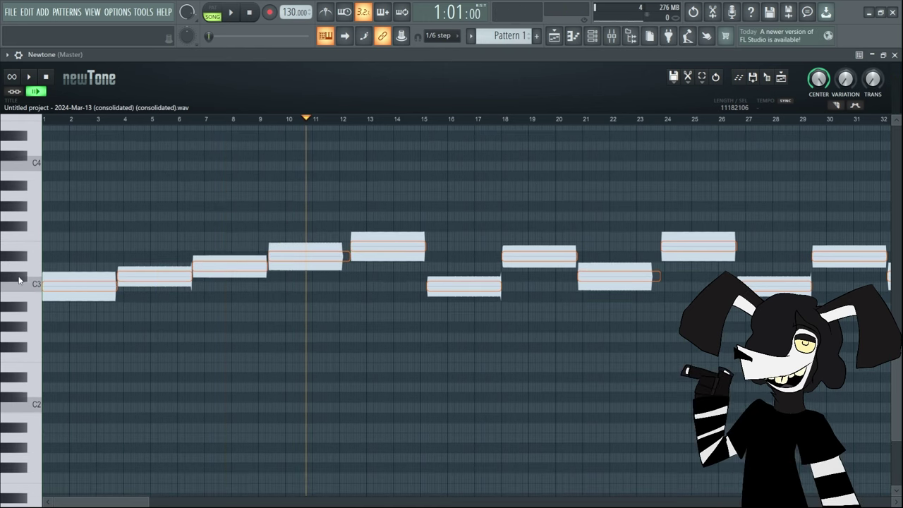
pyautogui.scroll(1, 125, 247)
pyautogui.scroll(1, 126, 248)
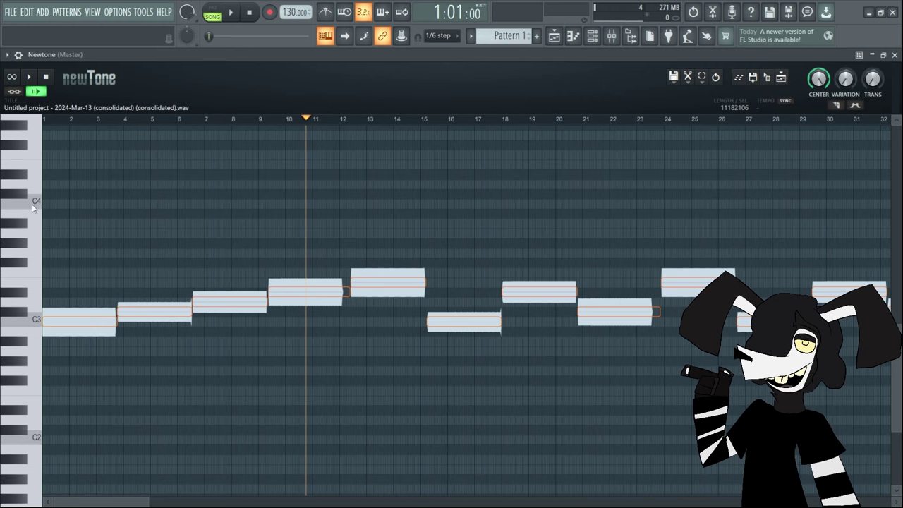
pyautogui.scroll(-2, 32, 203)
pyautogui.scroll(3, 33, 297)
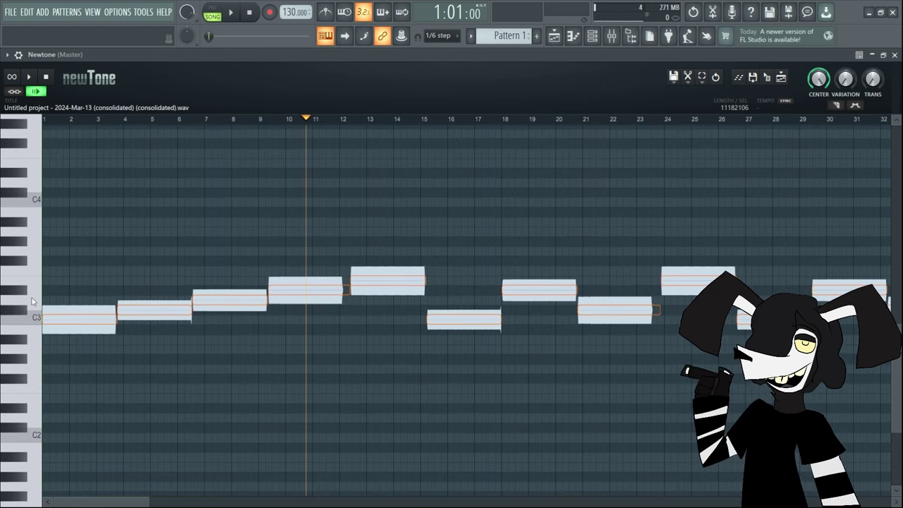
pyautogui.scroll(-1, 109, 254)
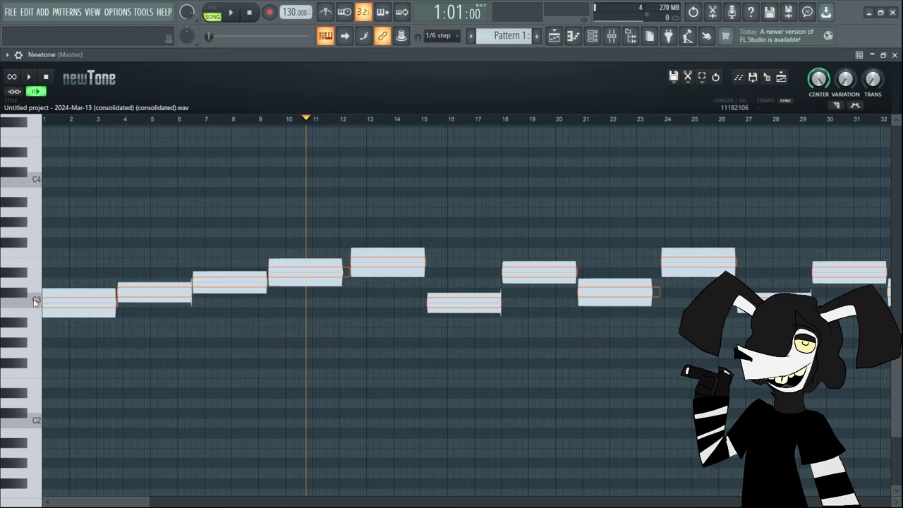
pyautogui.scroll(-2, 226, 457)
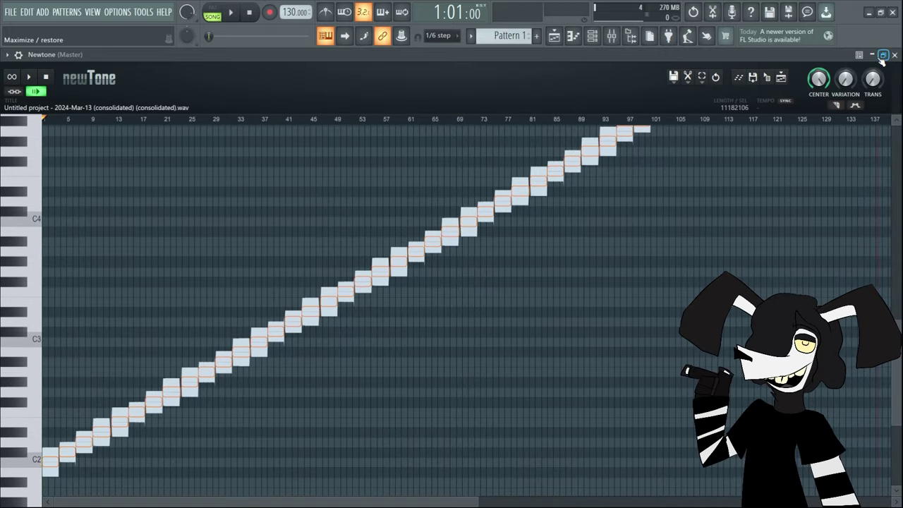
# Step: Restore Newtone to its smaller window, and open Edison from the mixer and delete all the audio it holds
pyautogui.click(882, 56)
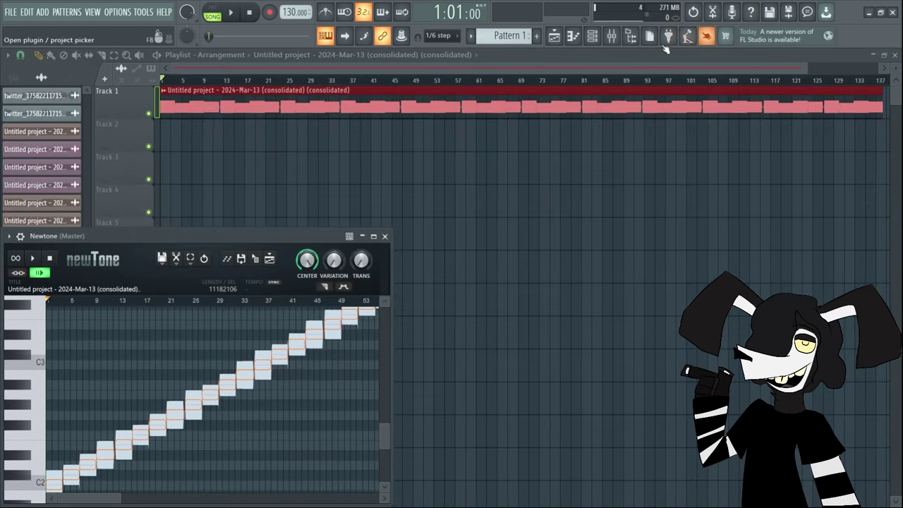
pyautogui.click(611, 36)
pyautogui.click(578, 299)
pyautogui.click(310, 235)
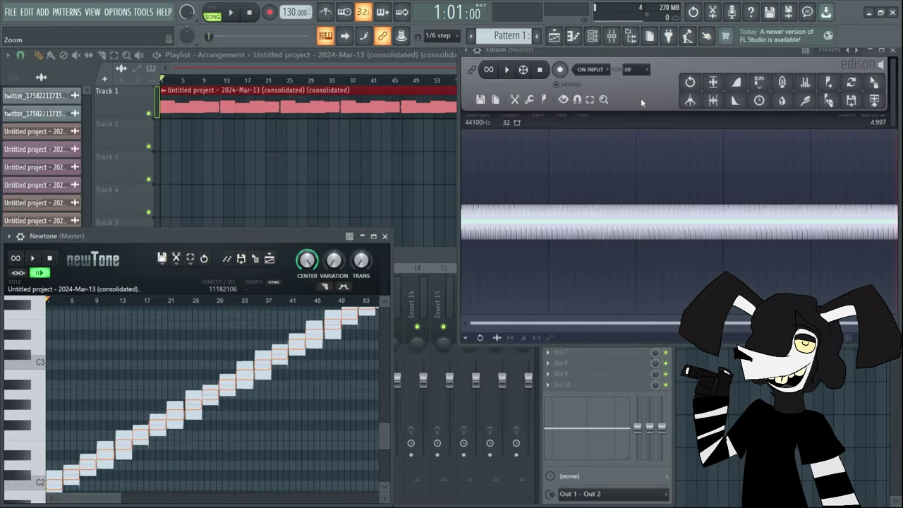
pyautogui.hotkey('ctrl', 'a')
pyautogui.press('Delete')
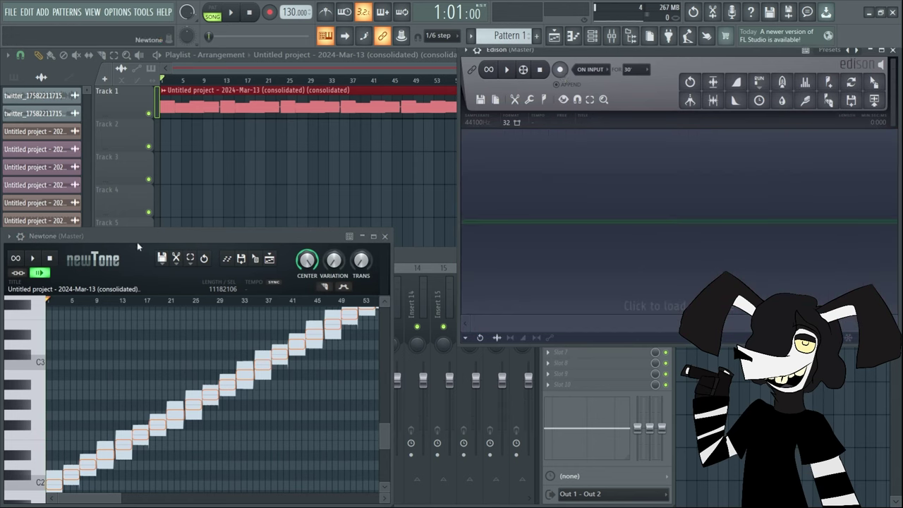
# Step: Check the chromatic note sequence through to its end, and send the pitch-corrected audio from Newtone into the playlist as a new clip
pyautogui.moveTo(91, 503); pyautogui.dragTo(215, 484)
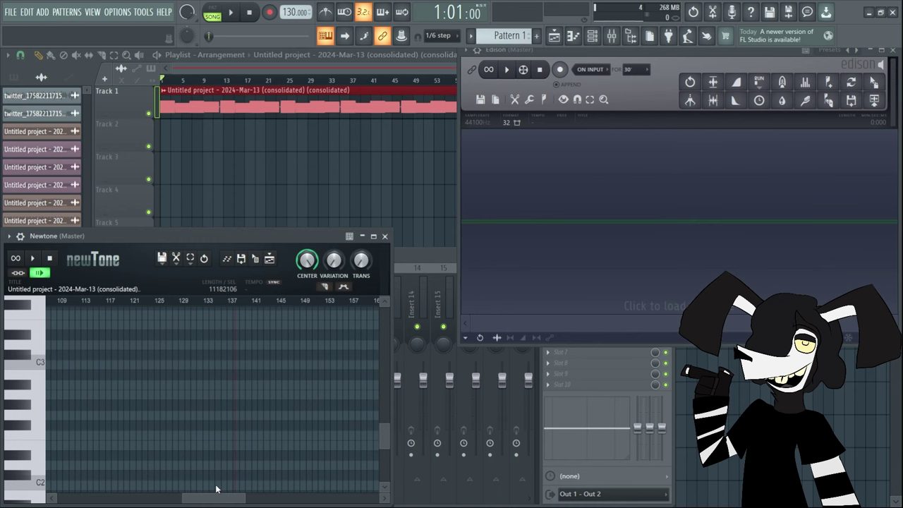
pyautogui.scroll(8, 234, 413)
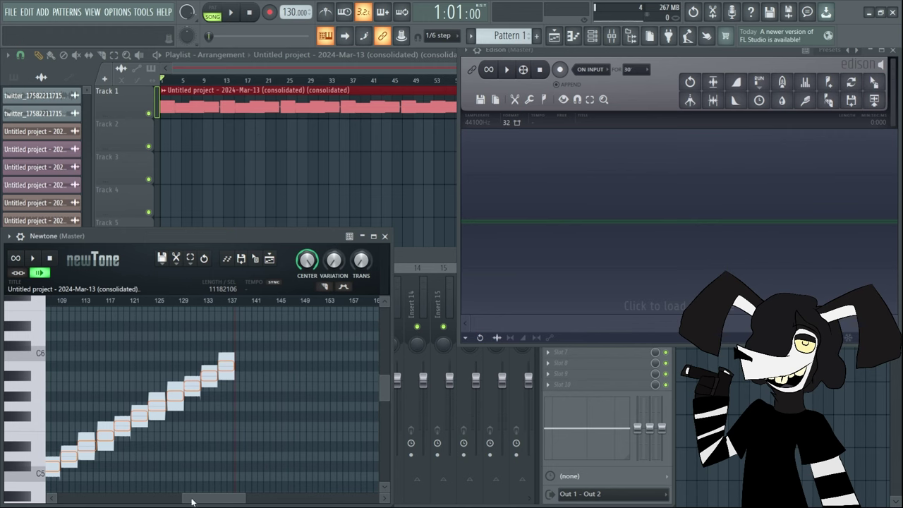
pyautogui.moveTo(192, 501); pyautogui.dragTo(78, 499)
pyautogui.scroll(-5, 84, 404)
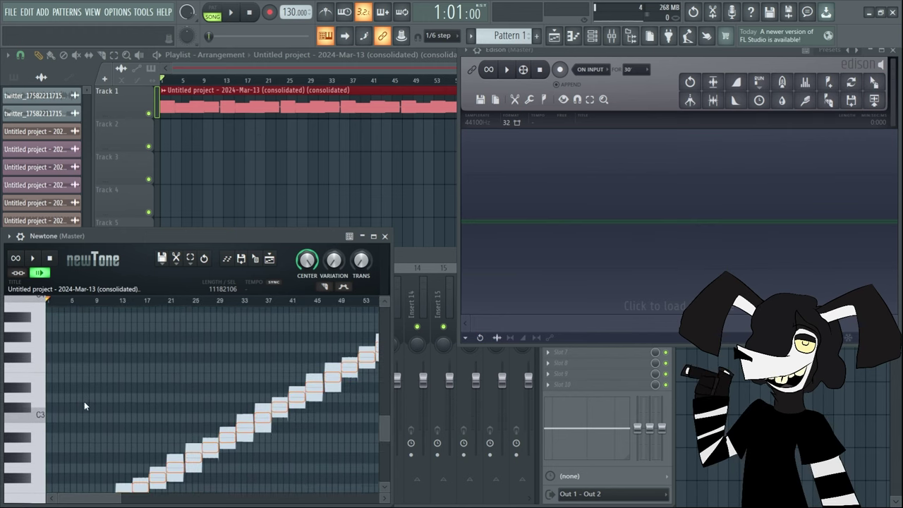
pyautogui.scroll(-3, 84, 406)
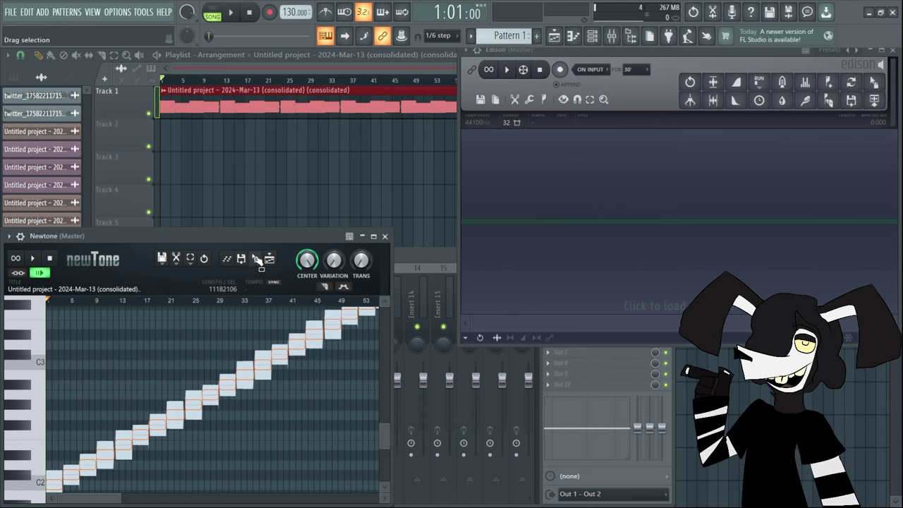
pyautogui.moveTo(259, 261); pyautogui.dragTo(216, 135)
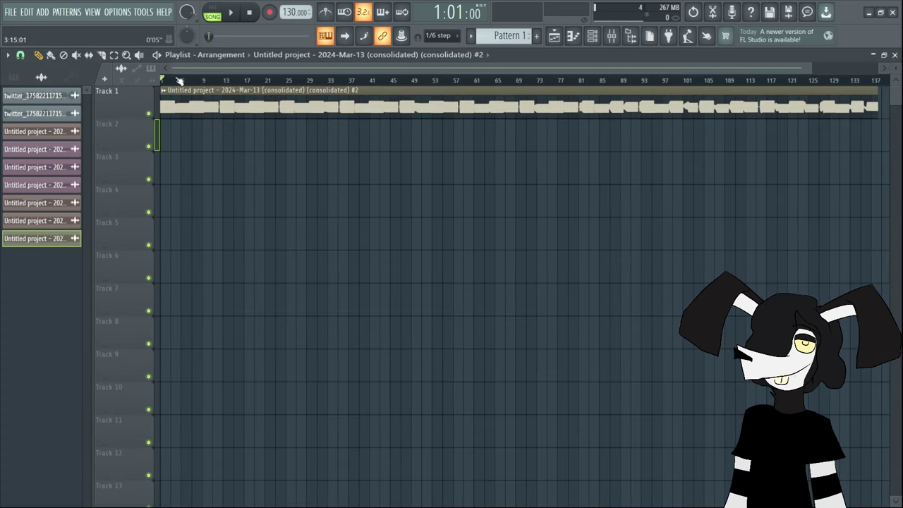
# Step: Export the playlist with the pitch-corrected clip as a Wave file
pyautogui.moveTo(169, 69)
pyautogui.mouseDown()
pyautogui.moveTo(727, 66)
pyautogui.moveTo(168, 67)
pyautogui.mouseUp()
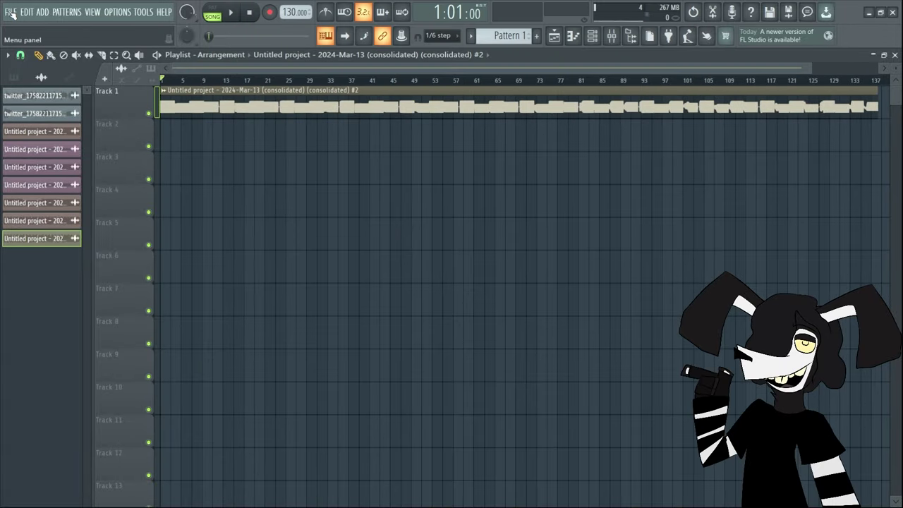
pyautogui.click(11, 14)
pyautogui.moveTo(27, 130)
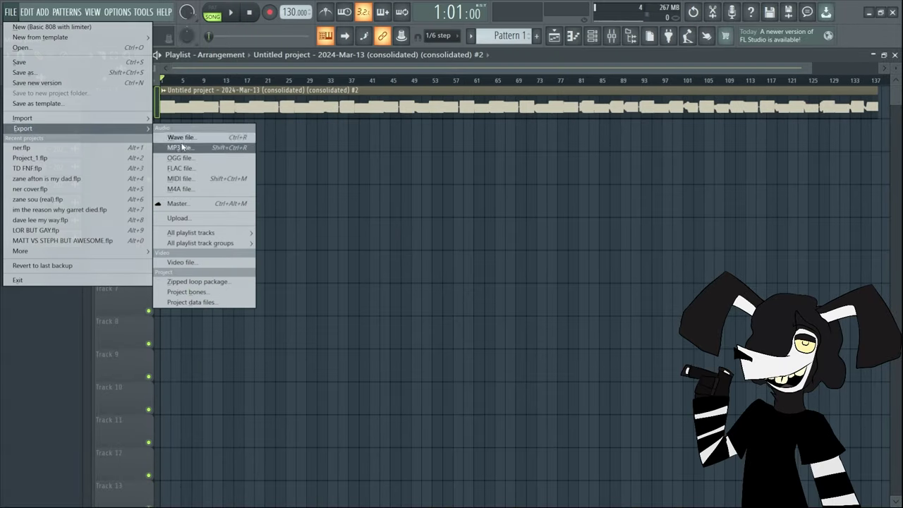
pyautogui.click(180, 141)
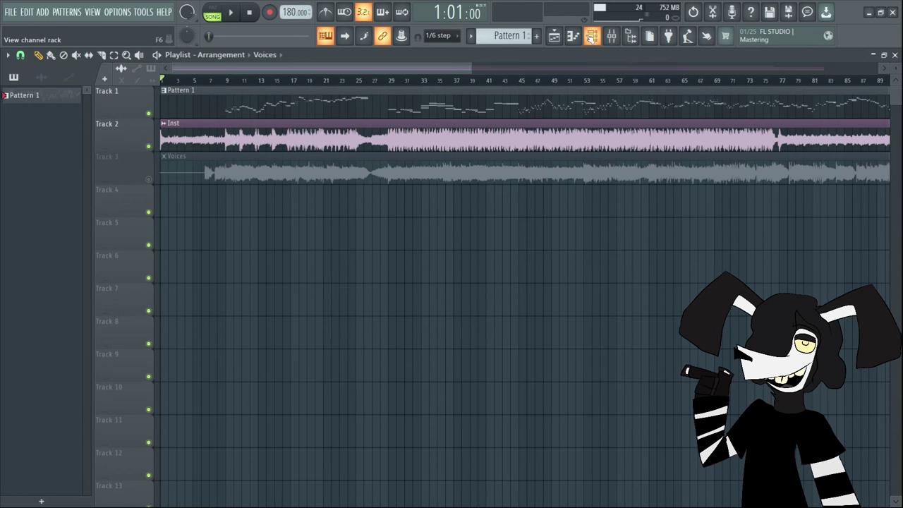
# Step: Add a new Slicex channel to the cover project's channel rack
pyautogui.click(592, 37)
pyautogui.click(701, 248)
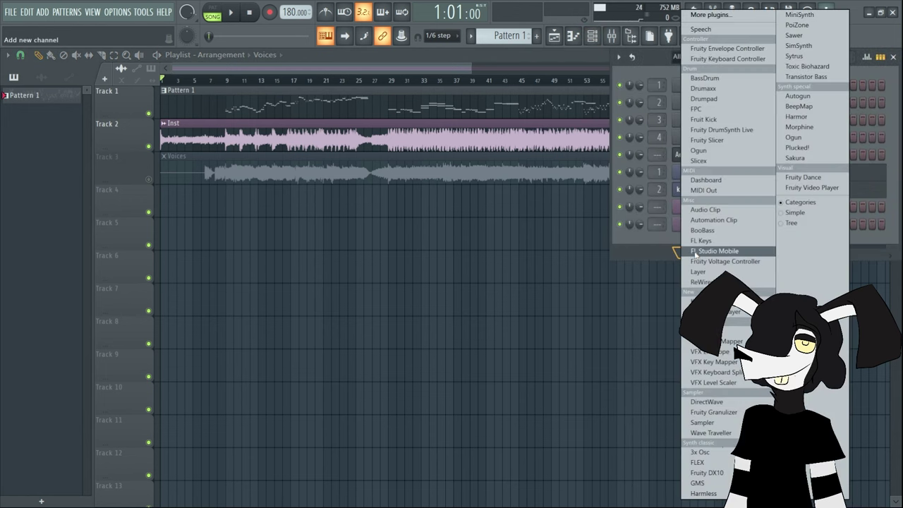
pyautogui.click(700, 162)
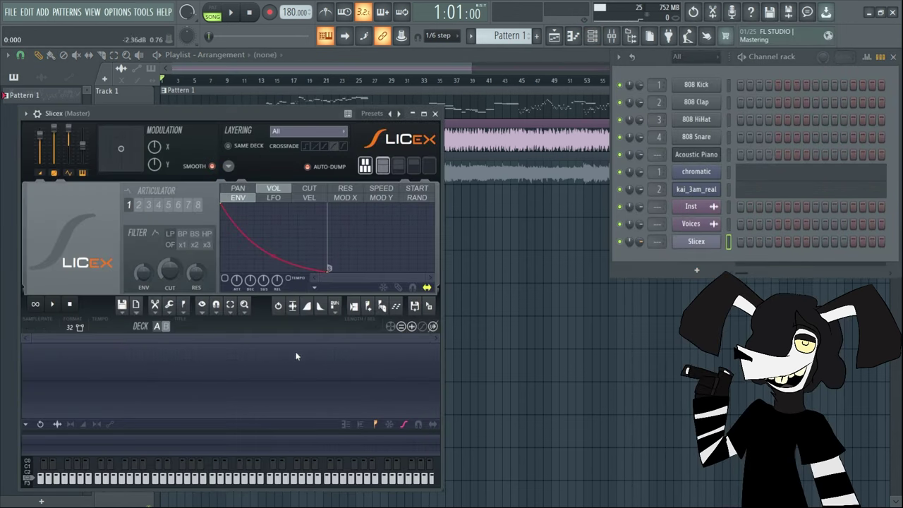
# Step: Load the Bon Chromatic sample from the fnf cover stuff folder into Slicex
pyautogui.click(248, 359)
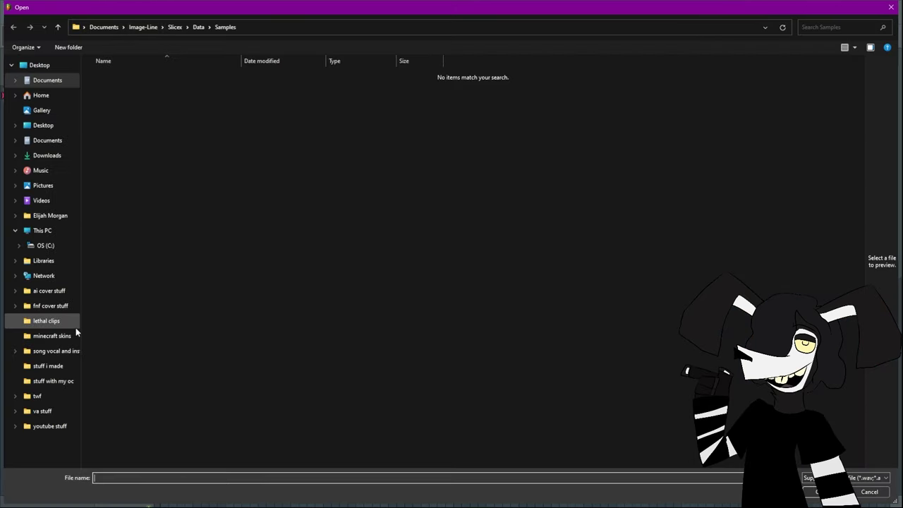
pyautogui.click(53, 306)
pyautogui.doubleClick(115, 77)
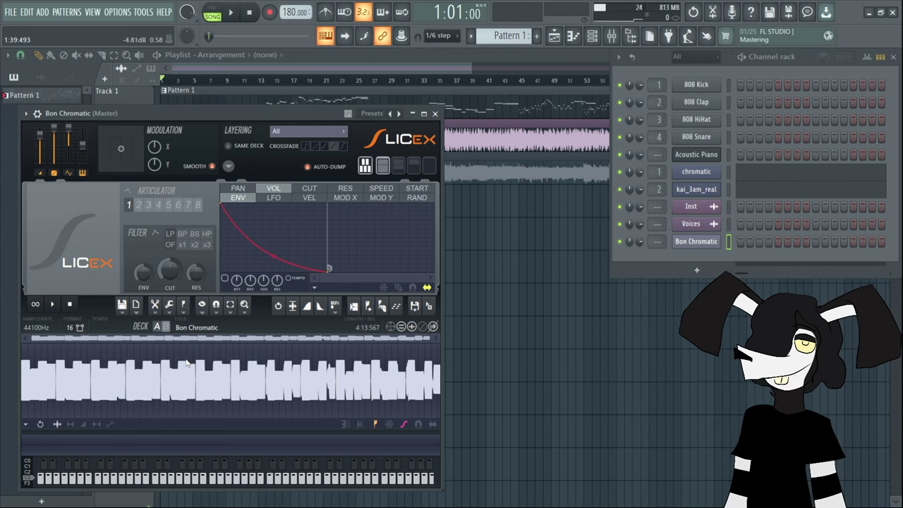
# Step: Auto-slice the Bon Chromatic sample in Slicex and check the slice markers at its end
pyautogui.click(184, 308)
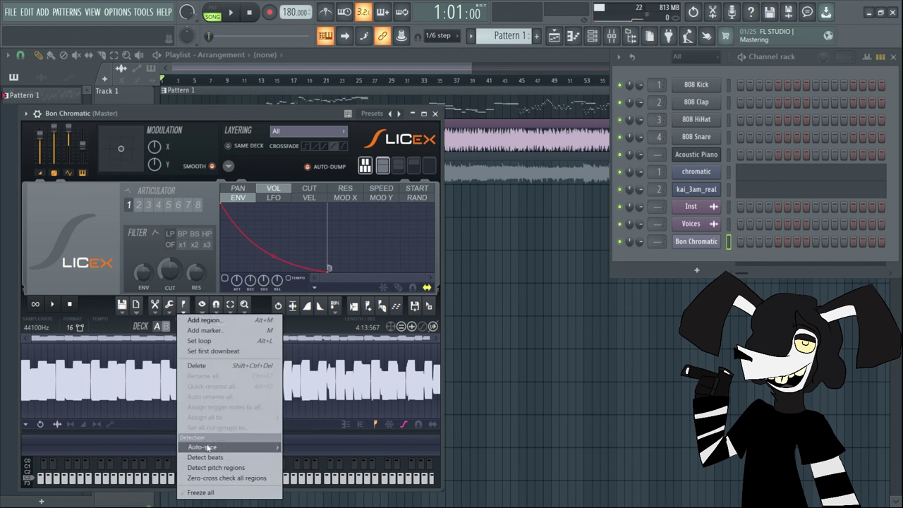
pyautogui.moveTo(203, 447)
pyautogui.click(315, 440)
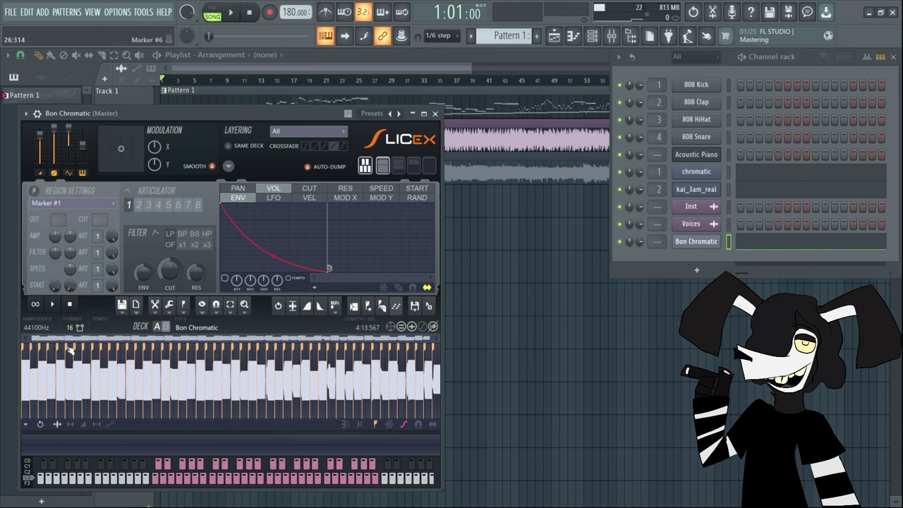
pyautogui.moveTo(37, 338)
pyautogui.mouseDown()
pyautogui.moveTo(356, 332)
pyautogui.moveTo(398, 340)
pyautogui.mouseUp()
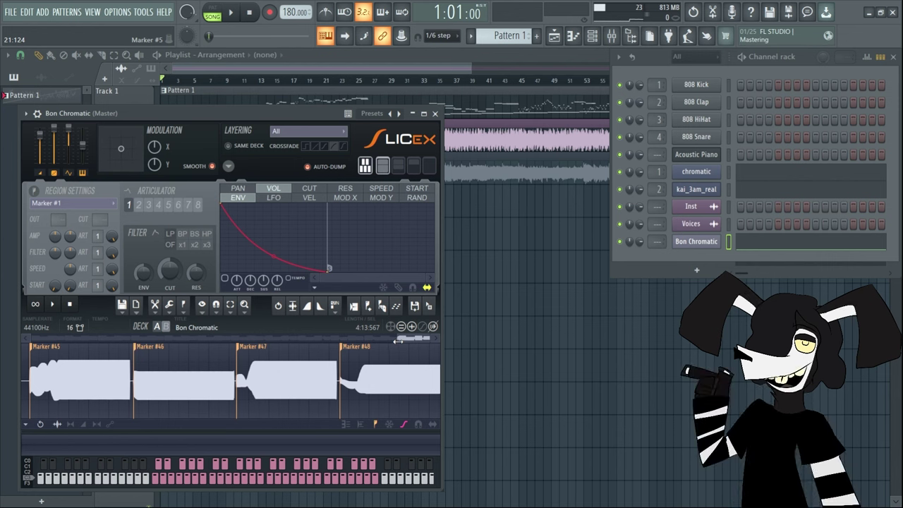
pyautogui.rightClick(356, 350)
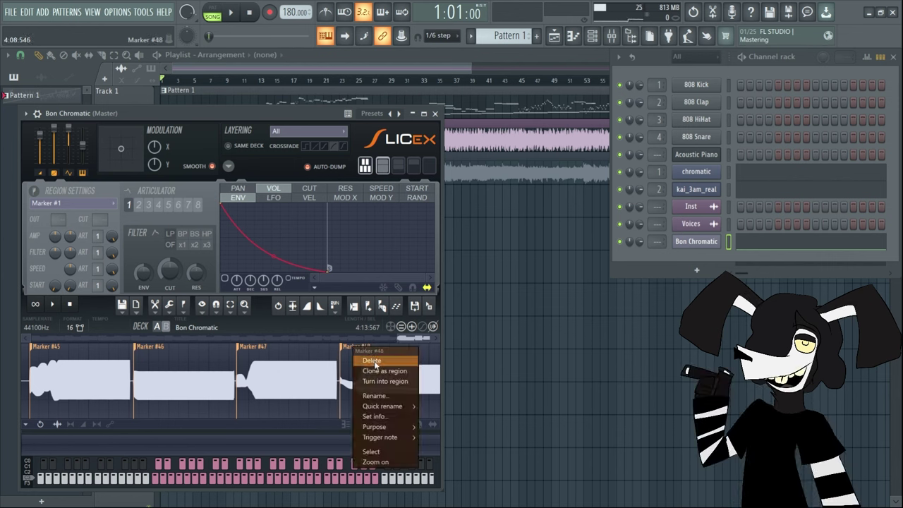
pyautogui.click(408, 339)
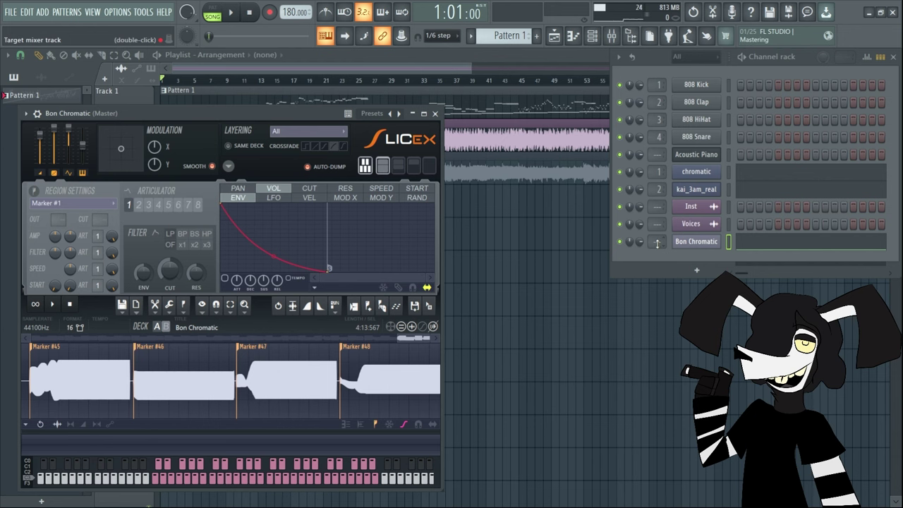
# Step: Route the Bon Chromatic channel to the empty mixer track Insert 3
pyautogui.scroll(1, 657, 243)
pyautogui.doubleClick(657, 243)
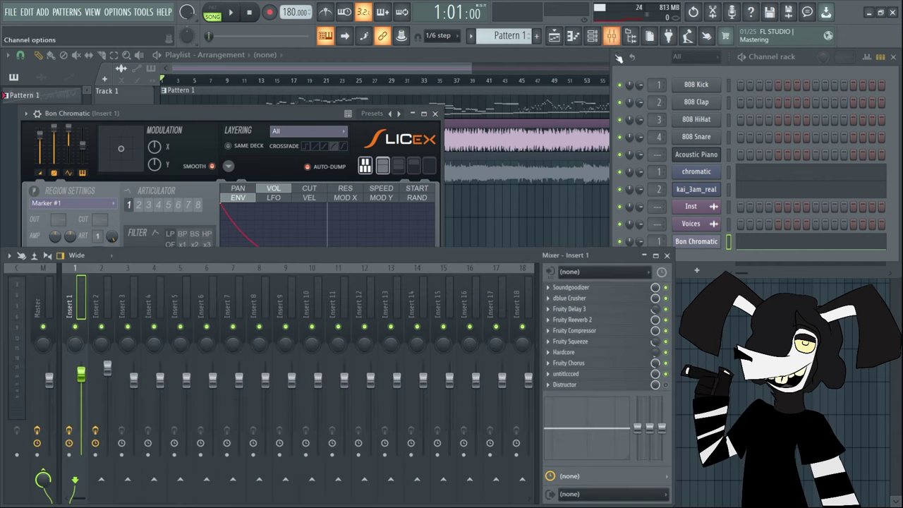
pyautogui.click(109, 304)
pyautogui.click(122, 301)
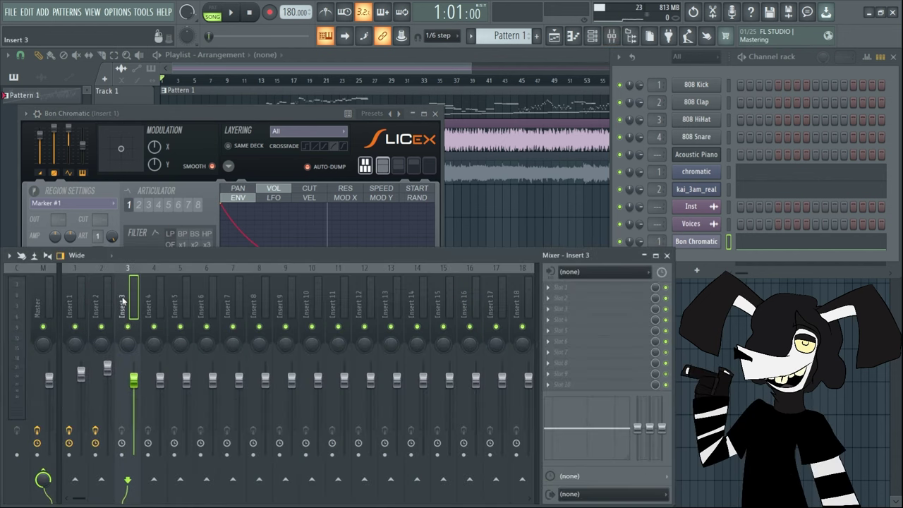
pyautogui.scroll(2, 657, 242)
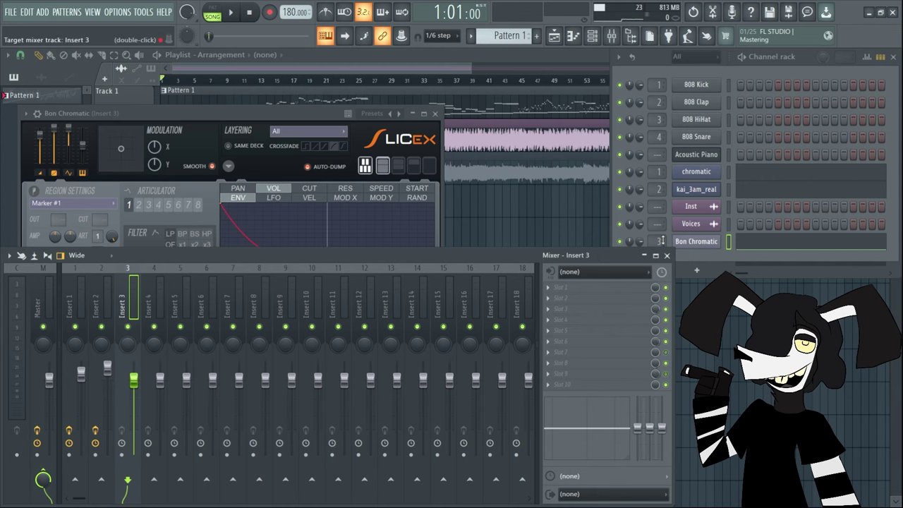
# Step: Load Fruity parametric EQ 2 into the first effect slot of Insert 3
pyautogui.click(550, 292)
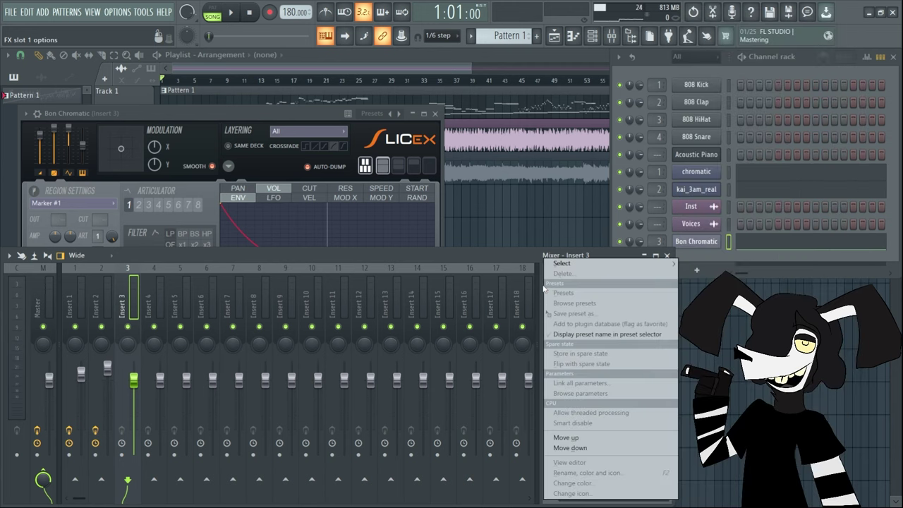
pyautogui.moveTo(562, 263)
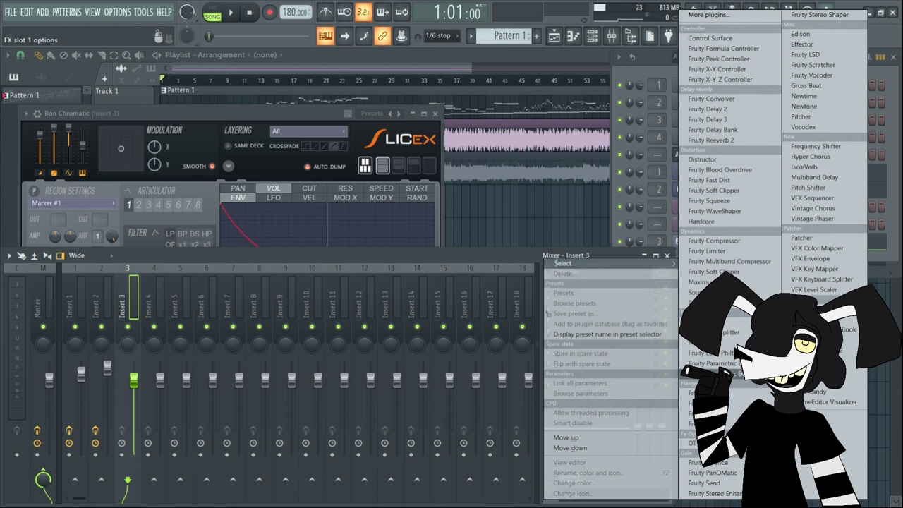
pyautogui.click(714, 363)
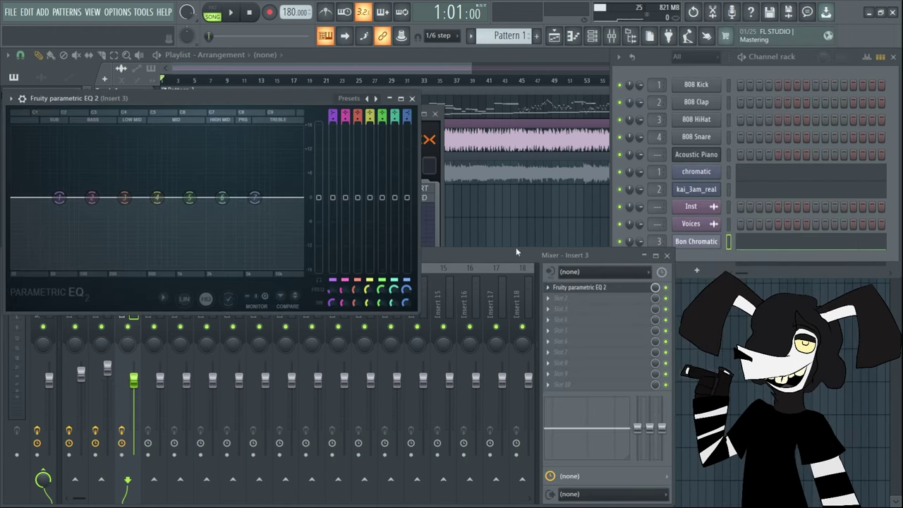
# Step: Cut the low end by lowering EQ band 1 to -18 dB, between 100 and 200 Hz
pyautogui.moveTo(196, 101); pyautogui.dragTo(275, 110)
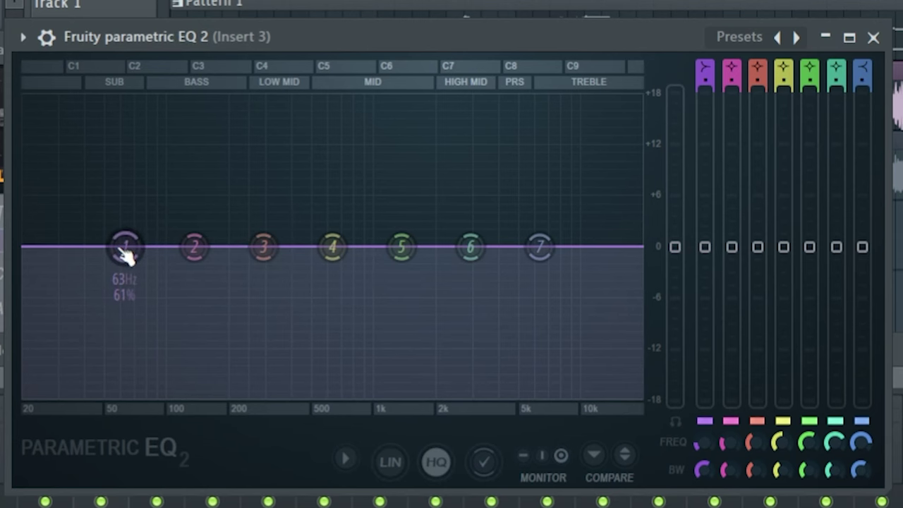
pyautogui.moveTo(139, 206); pyautogui.dragTo(149, 228)
pyautogui.moveTo(149, 293); pyautogui.dragTo(196, 394)
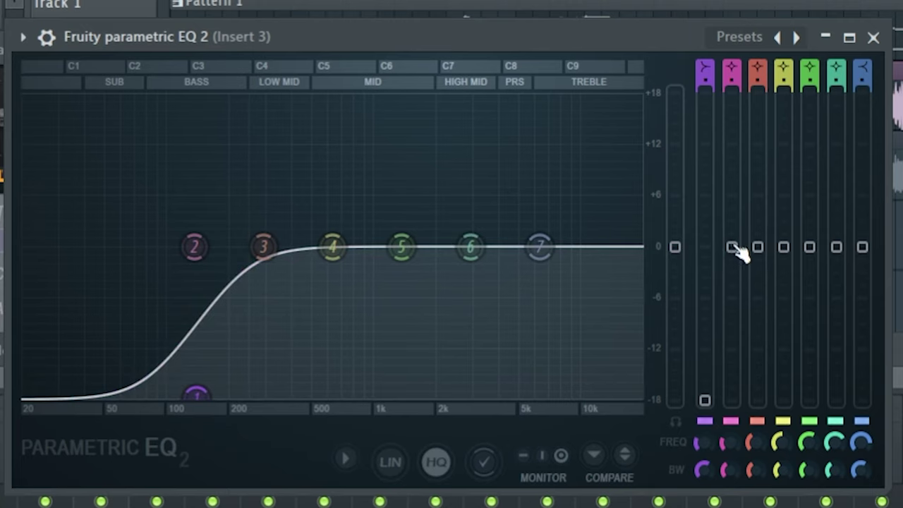
# Step: Boost EQ bands 2, 5 and 7 to about +4.5, +3 and +9 dB; cut bands 3, 4 and 6 to about -2, -4.5 and -2 dB
pyautogui.moveTo(736, 249); pyautogui.dragTo(735, 212)
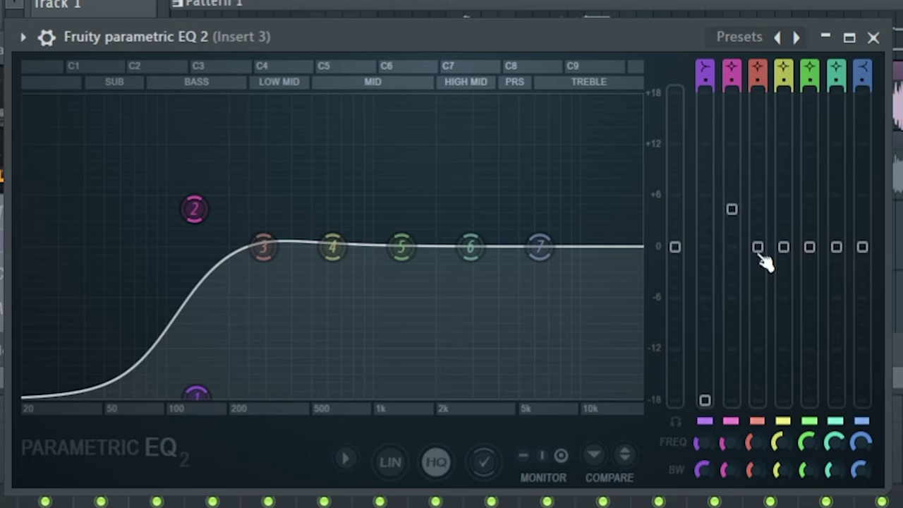
pyautogui.moveTo(757, 247); pyautogui.dragTo(784, 285)
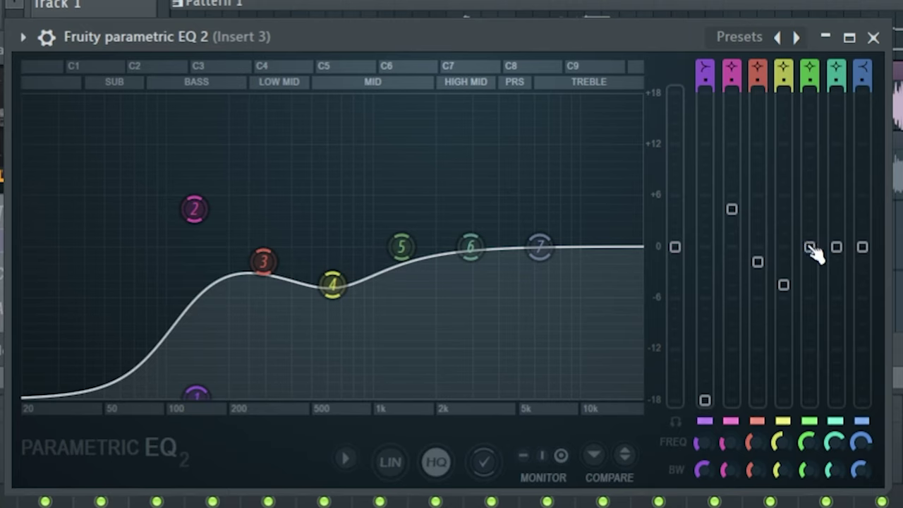
pyautogui.moveTo(810, 248); pyautogui.dragTo(810, 222)
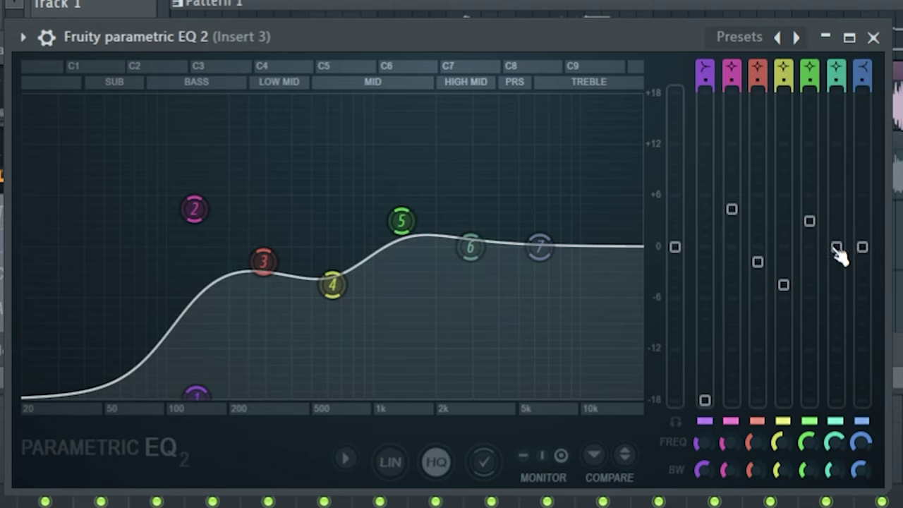
pyautogui.moveTo(835, 247); pyautogui.dragTo(863, 169)
pyautogui.moveTo(863, 169); pyautogui.dragTo(863, 168)
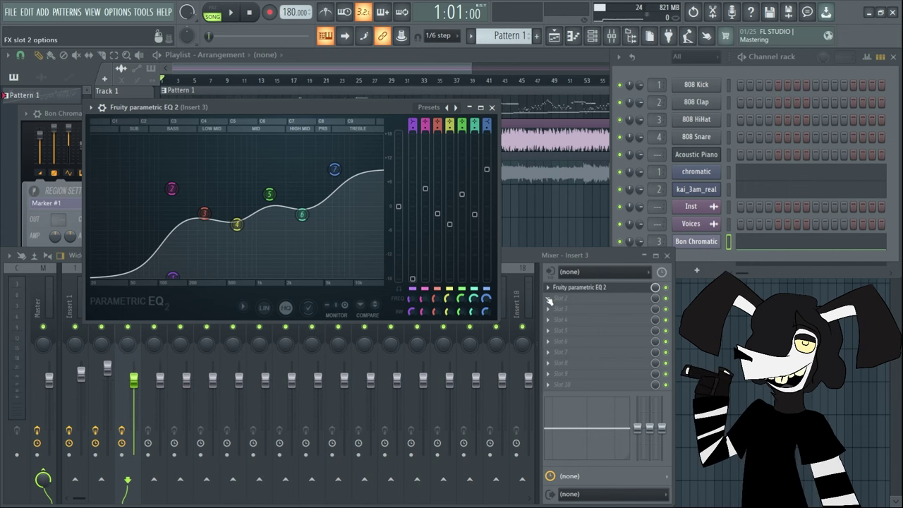
# Step: Load Soundgoodizer into the second effect slot of Insert 3 and set it to mode C
pyautogui.click(549, 299)
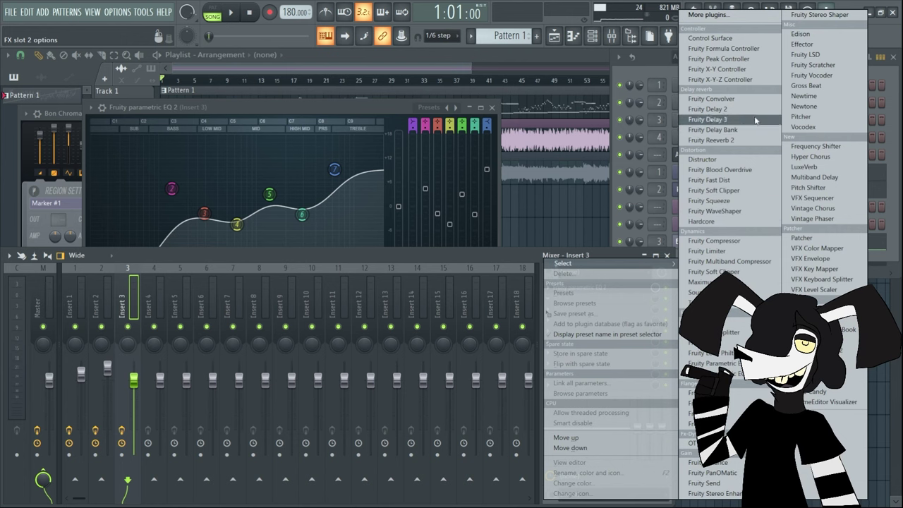
pyautogui.click(705, 292)
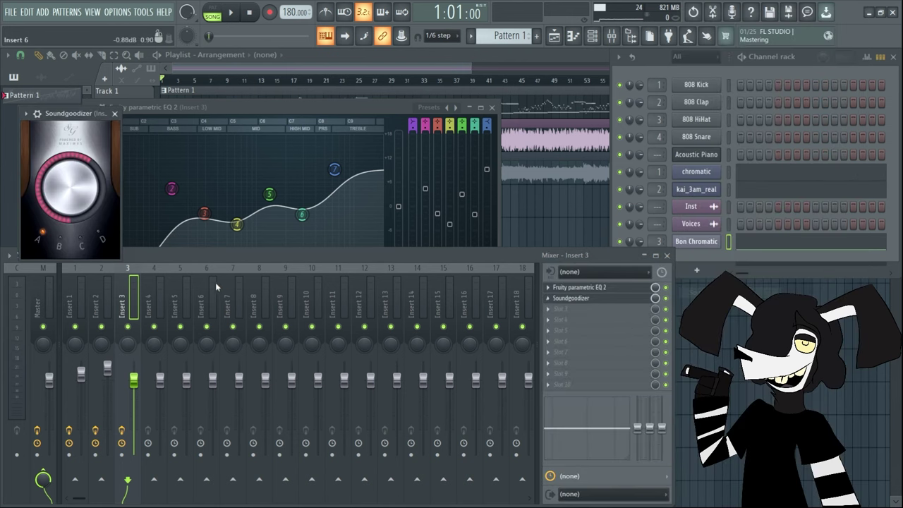
pyautogui.click(82, 245)
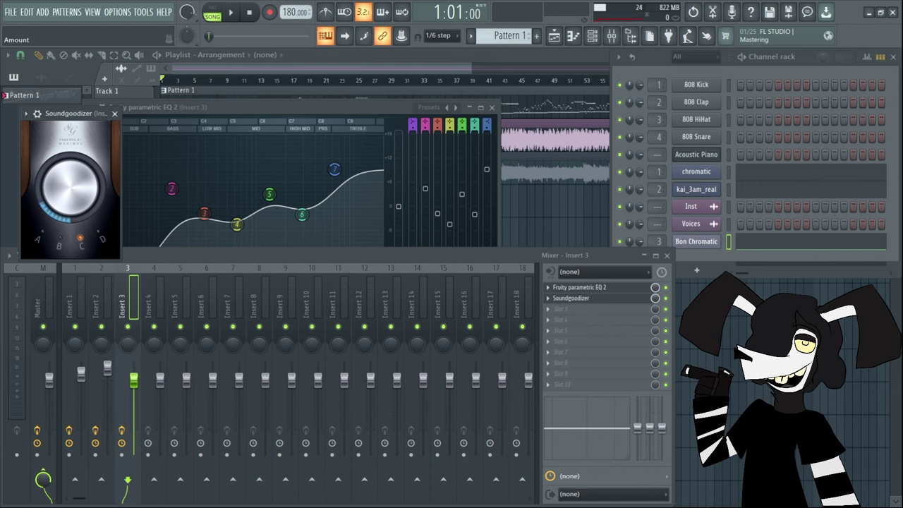
# Step: Load OTT into the third effect slot of Insert 3 and shift its window slightly aside
pyautogui.click(558, 312)
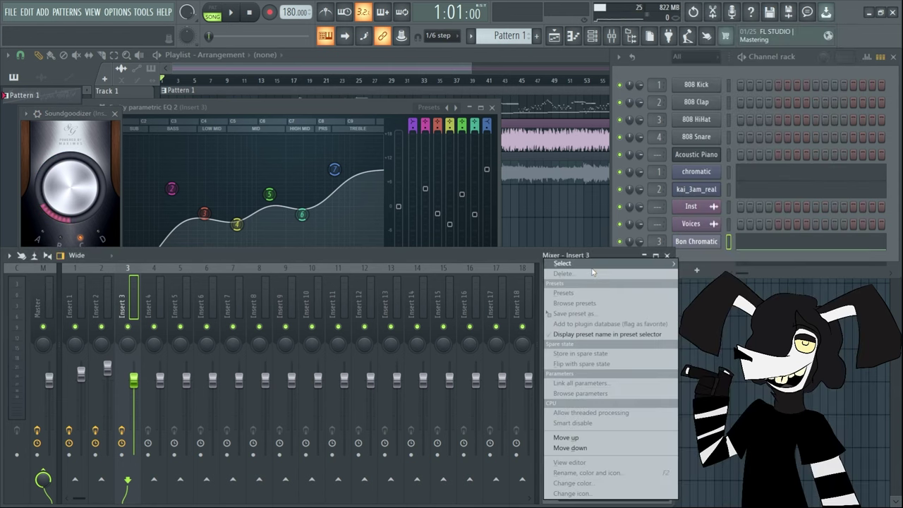
pyautogui.moveTo(592, 266)
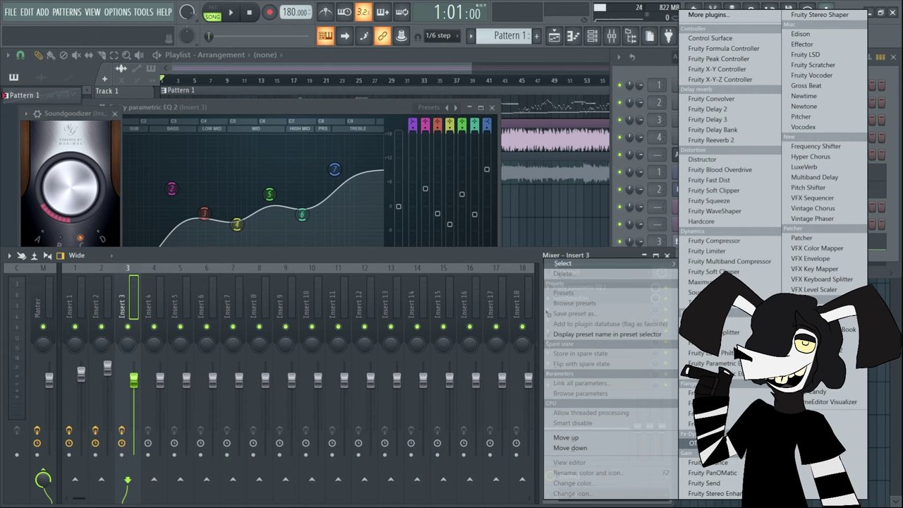
pyautogui.click(698, 444)
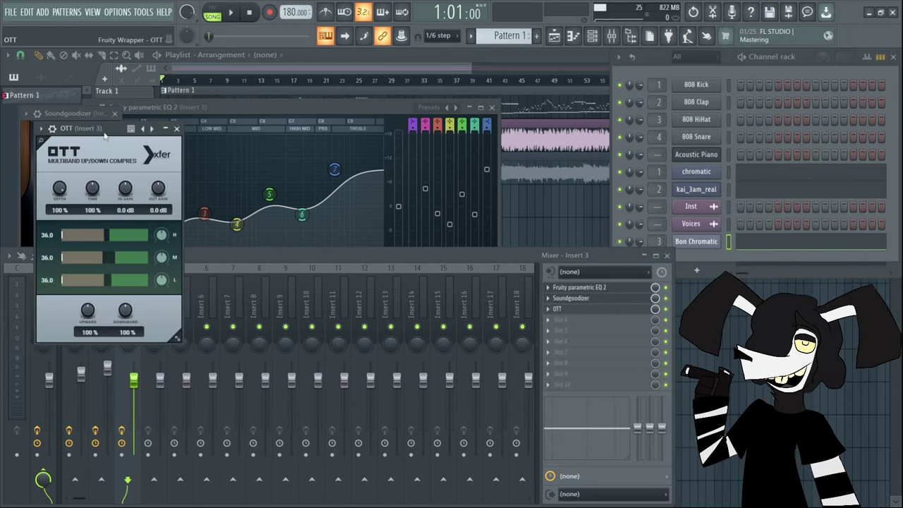
pyautogui.moveTo(104, 135); pyautogui.dragTo(122, 137)
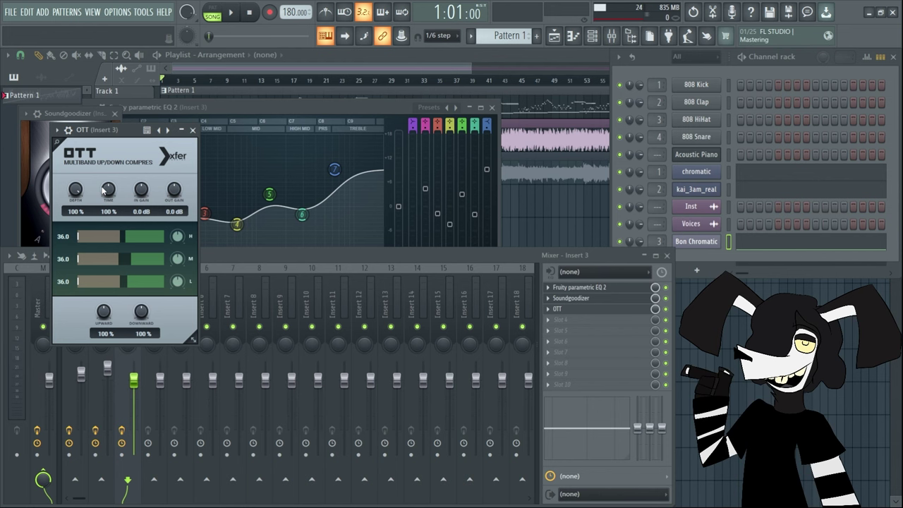
# Step: Load Fruity Chorus into the fourth effect slot of Insert 3 and lower its mix level to 20%
pyautogui.click(558, 322)
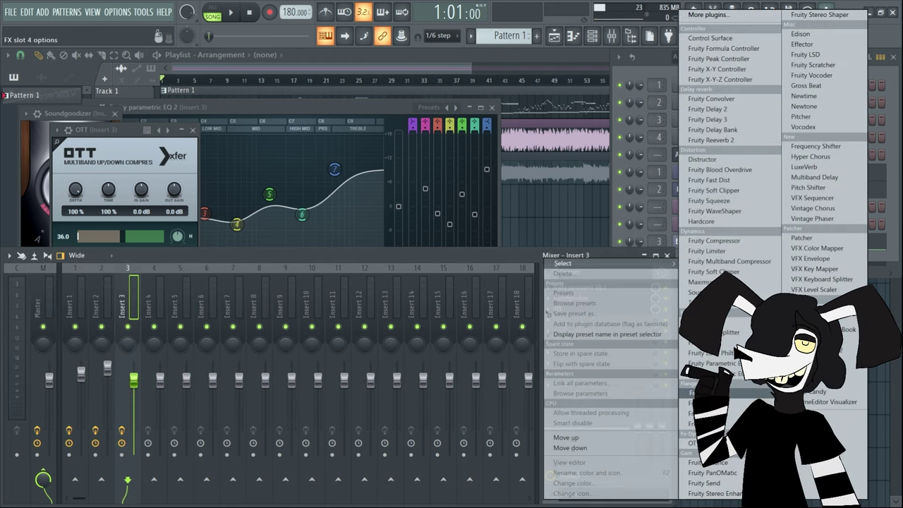
pyautogui.click(705, 393)
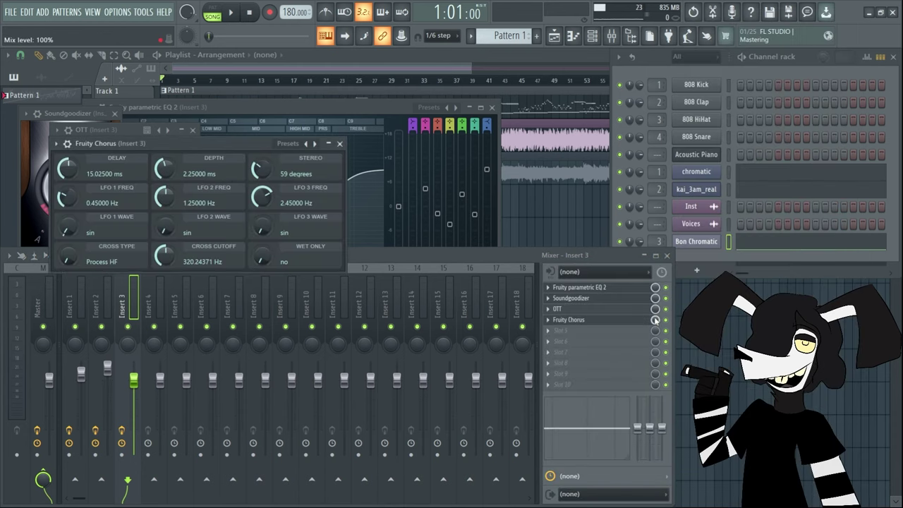
pyautogui.moveTo(656, 321); pyautogui.dragTo(656, 374)
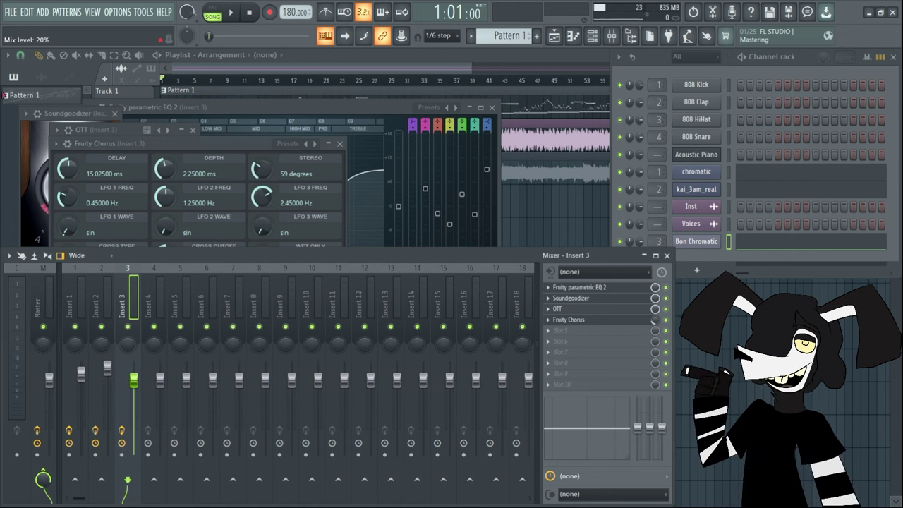
# Step: Load Fruity Flangus into the fifth effect slot of Insert 3 and lower its mix level to about 34%
pyautogui.click(559, 332)
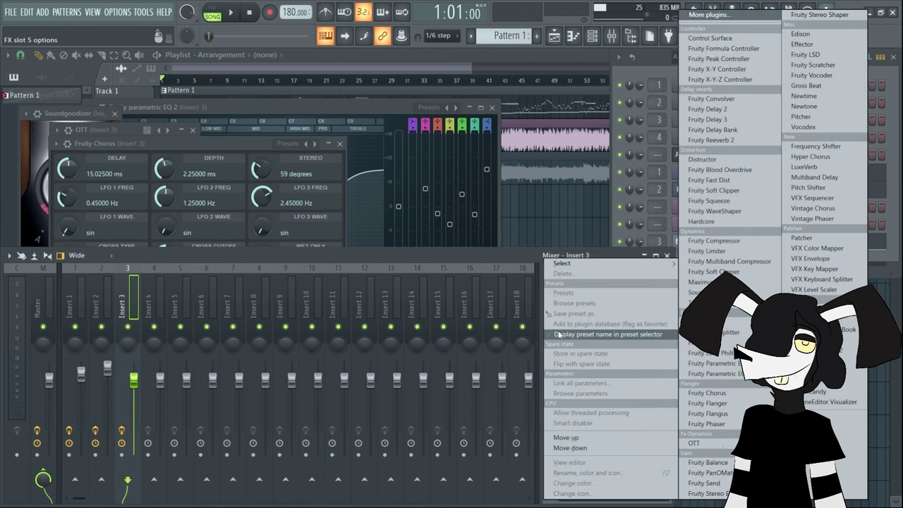
pyautogui.click(524, 259)
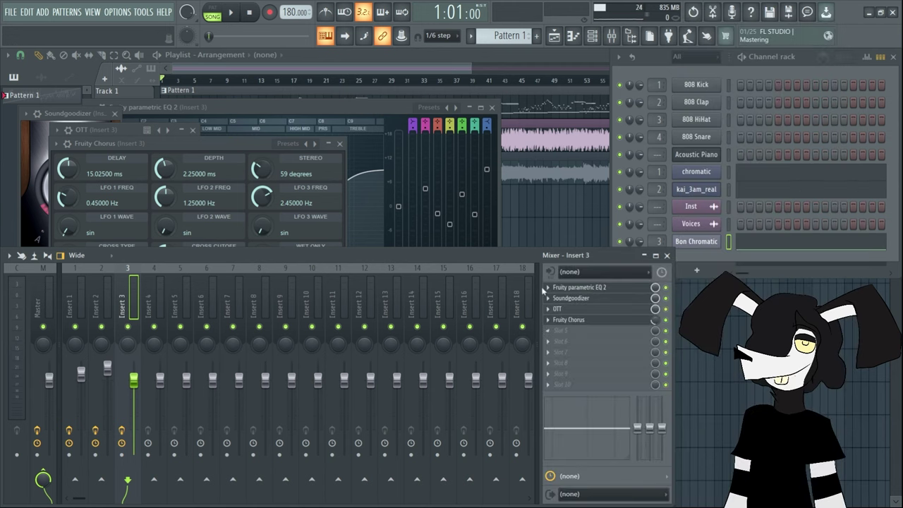
pyautogui.click(549, 334)
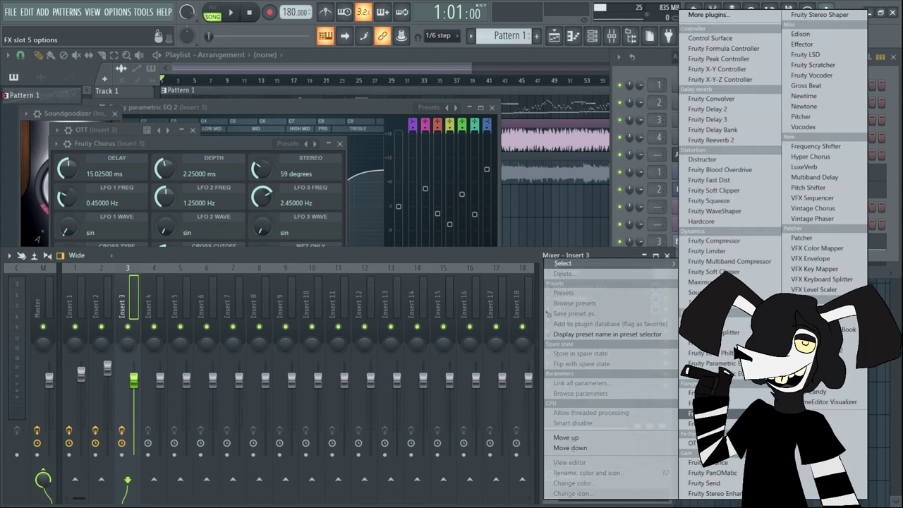
pyautogui.click(705, 412)
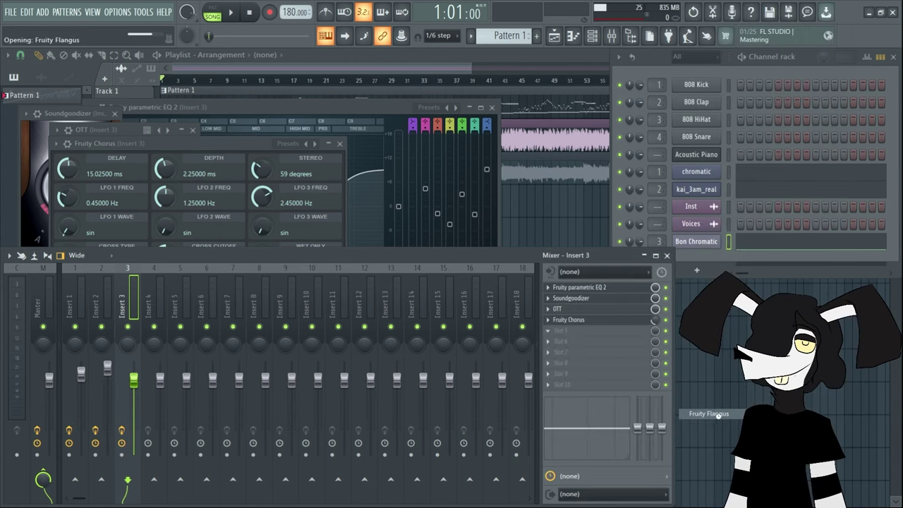
pyautogui.moveTo(162, 165); pyautogui.dragTo(183, 161)
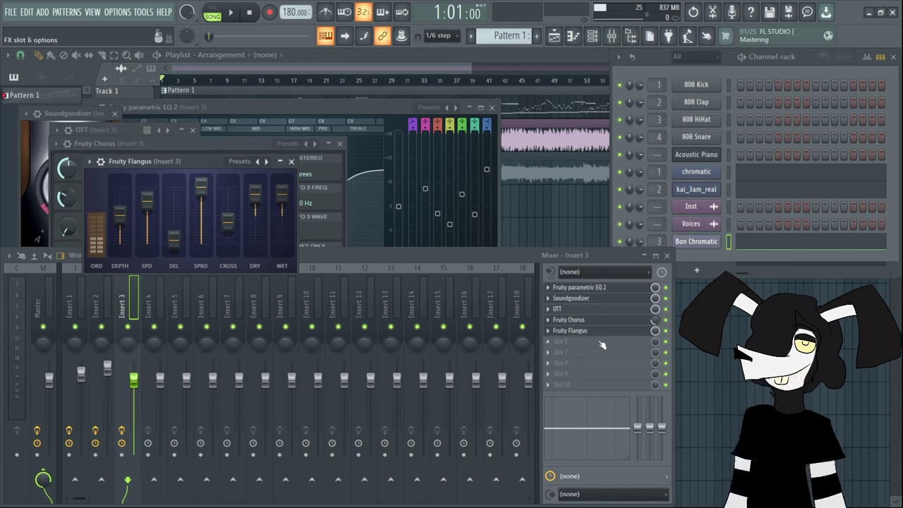
pyautogui.click(654, 330)
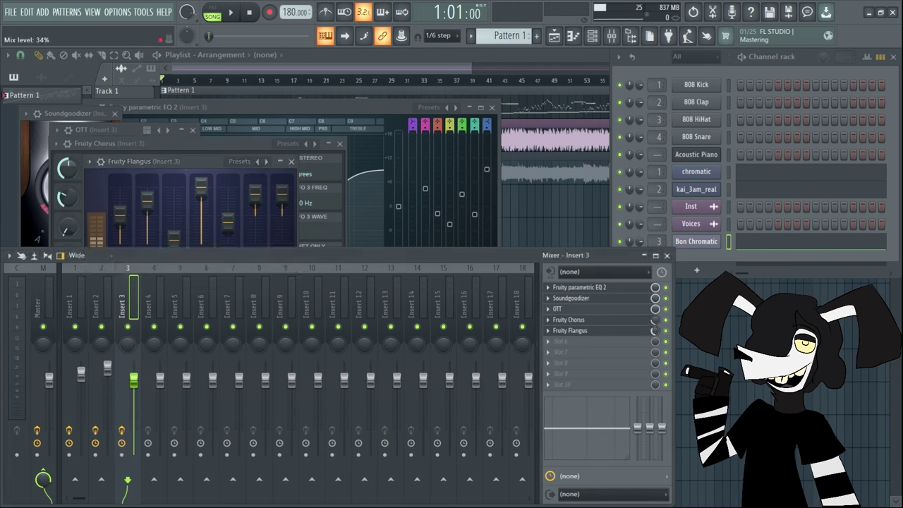
pyautogui.moveTo(656, 331); pyautogui.dragTo(657, 332)
# Step: Reopen the Bon Chromatic Slicex instance, view the slices around Marker #35 and audition them on its keyboard
pyautogui.click(699, 241)
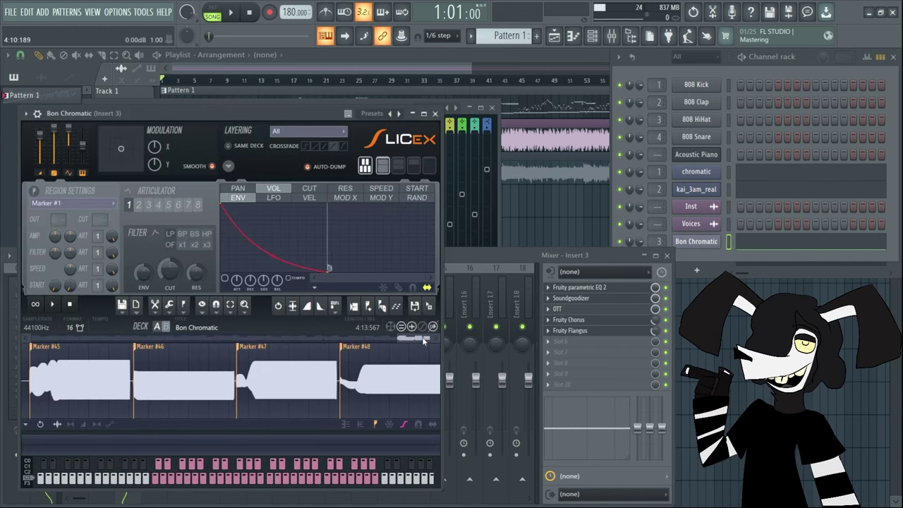
pyautogui.moveTo(423, 340); pyautogui.dragTo(321, 342)
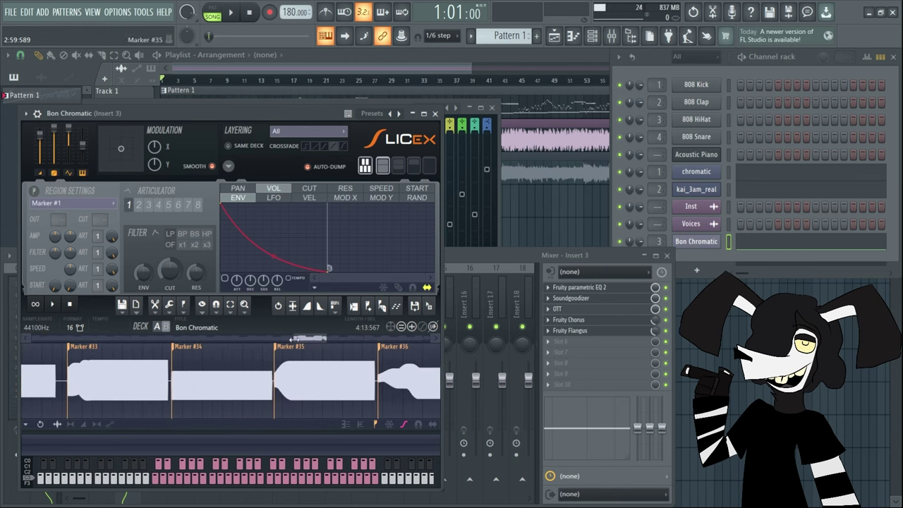
pyautogui.moveTo(261, 478); pyautogui.dragTo(311, 477)
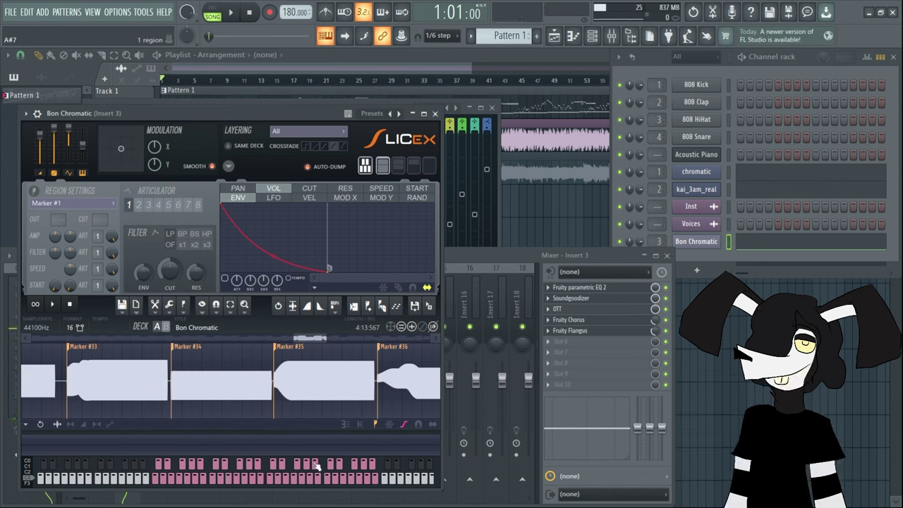
pyautogui.click(316, 466)
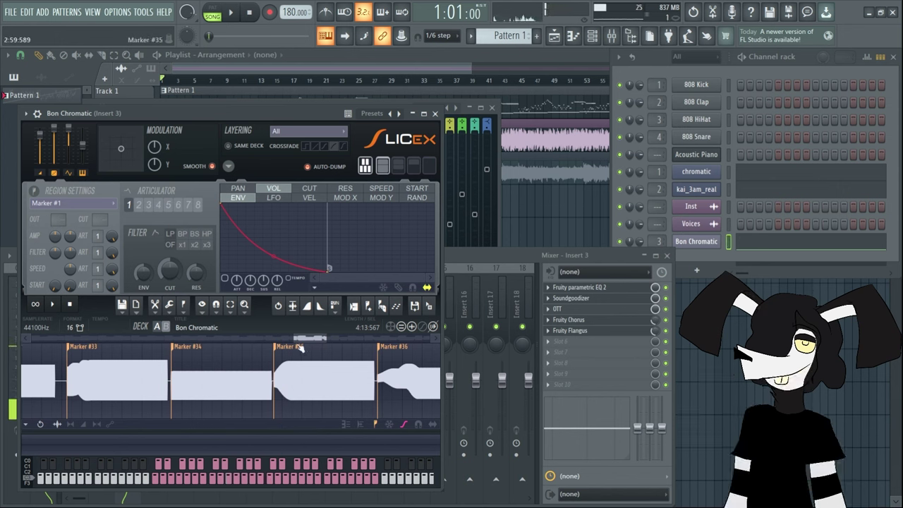
# Step: Move Marker #2 later in the sample, about a quarter of the way into its note
pyautogui.moveTo(295, 339)
pyautogui.mouseDown()
pyautogui.moveTo(58, 346)
pyautogui.moveTo(77, 339)
pyautogui.moveTo(66, 340)
pyautogui.mouseUp()
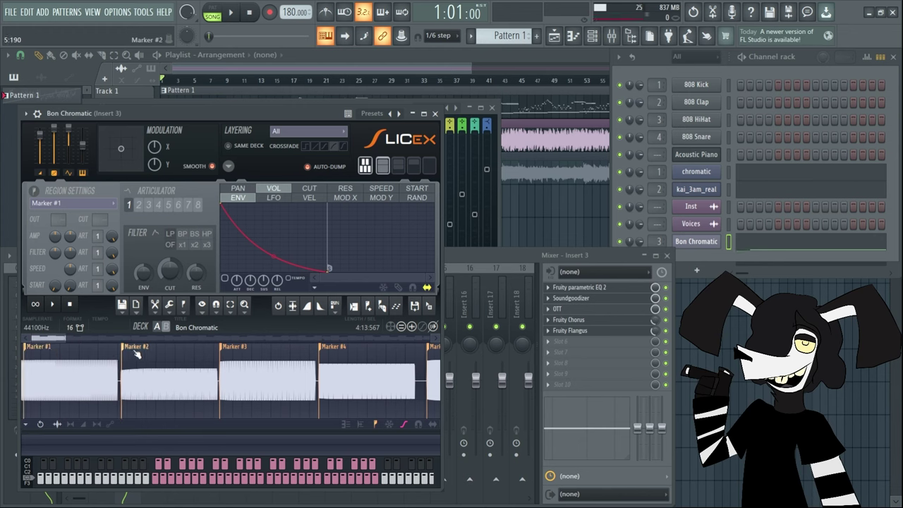
pyautogui.moveTo(136, 355); pyautogui.dragTo(154, 355)
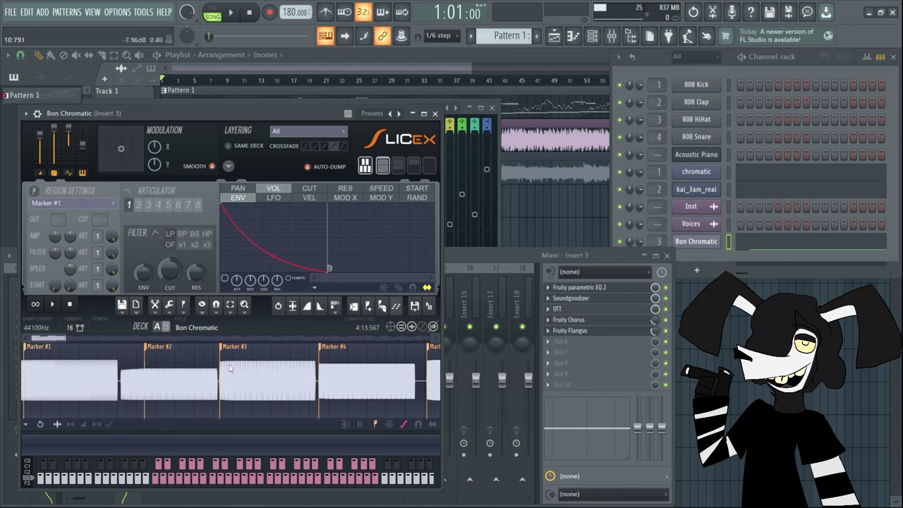
# Step: Delete the audio from 26:257 to 27:481, between the start of the sixth note and Marker #6
pyautogui.click(92, 340)
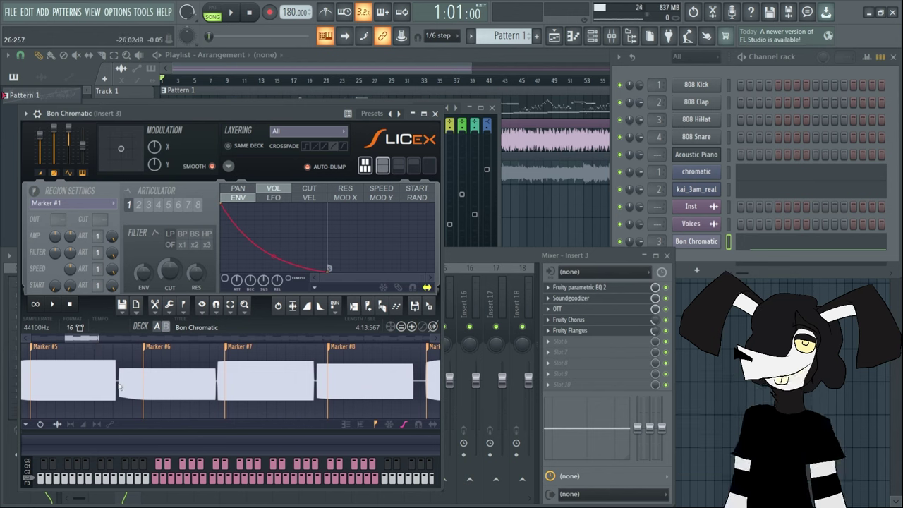
pyautogui.moveTo(119, 387); pyautogui.dragTo(122, 387)
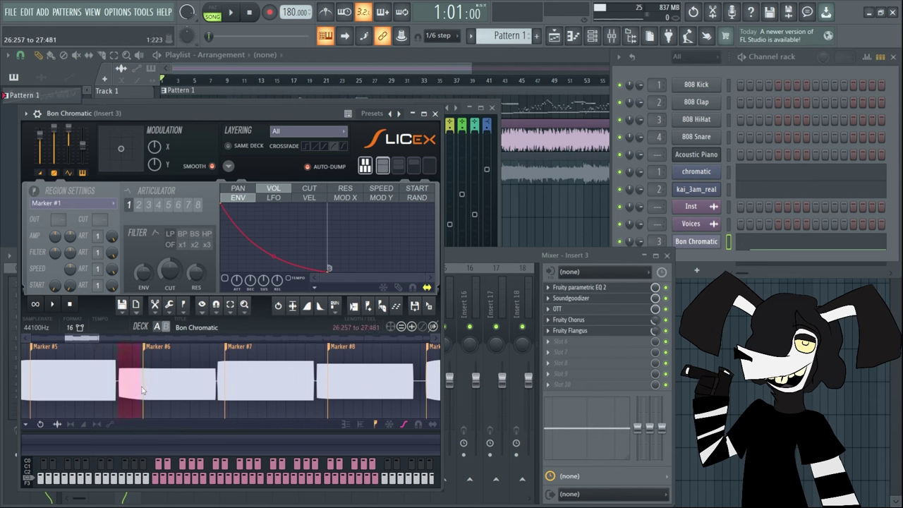
pyautogui.press('Delete')
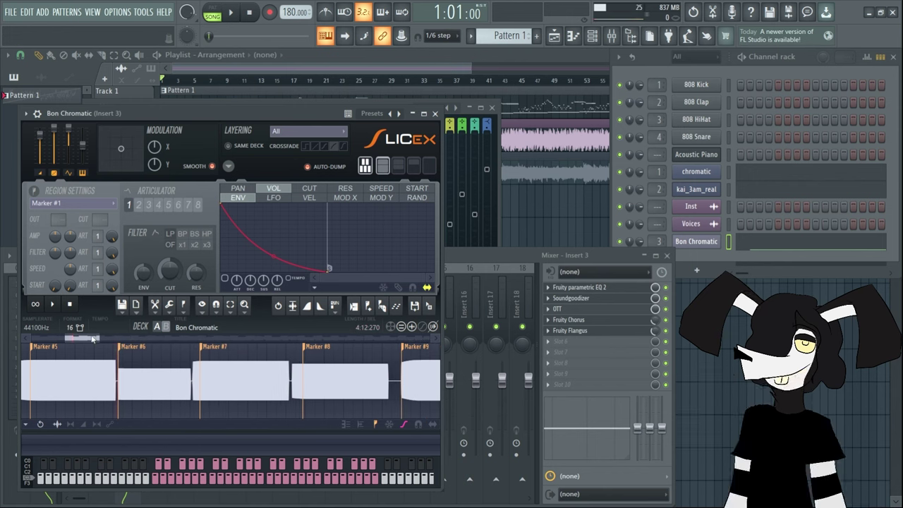
# Step: Check the slice markers from Marker #8 onward and across the whole waveform, and save the edited sample with Save sample as
pyautogui.moveTo(92, 340); pyautogui.dragTo(114, 339)
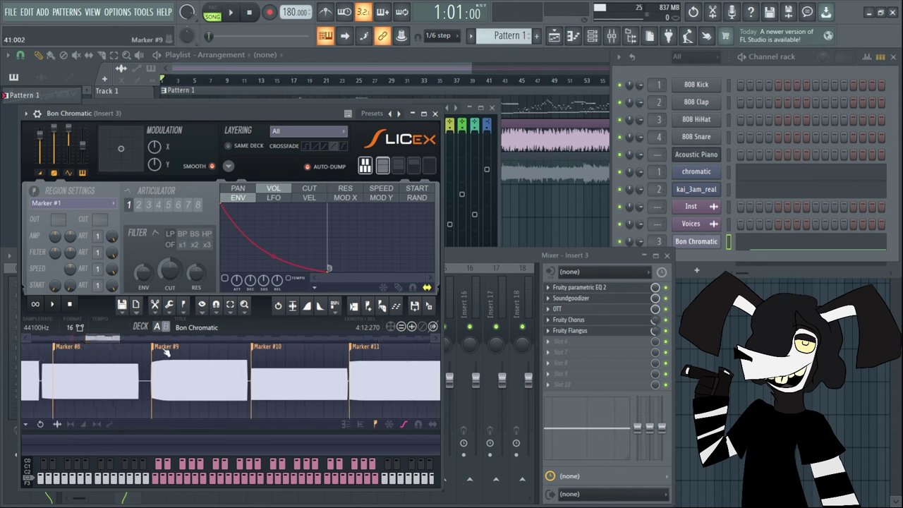
pyautogui.moveTo(93, 341)
pyautogui.mouseDown()
pyautogui.moveTo(110, 350)
pyautogui.moveTo(115, 341)
pyautogui.mouseUp()
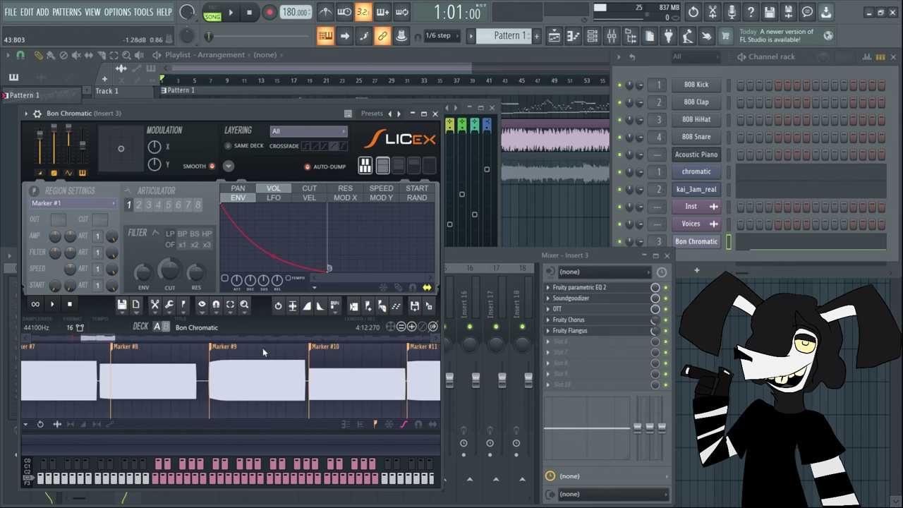
pyautogui.scroll(-6, 256, 371)
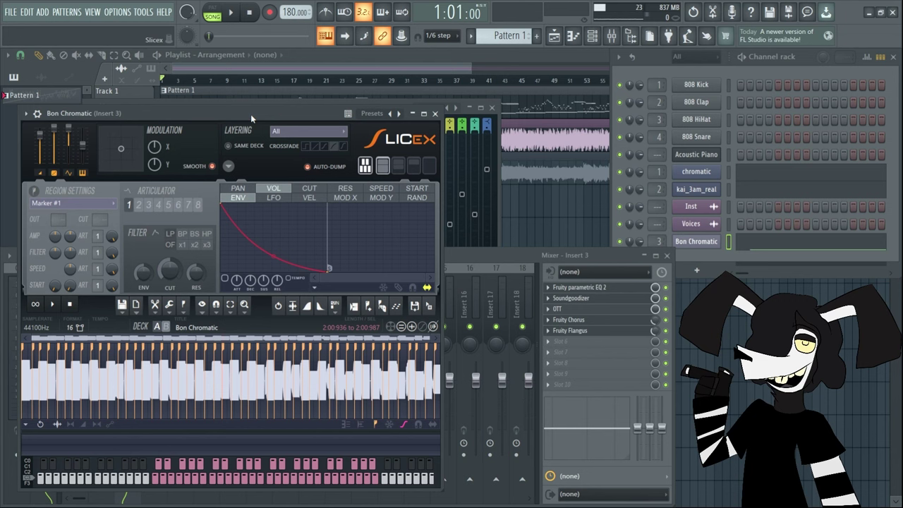
pyautogui.click(122, 308)
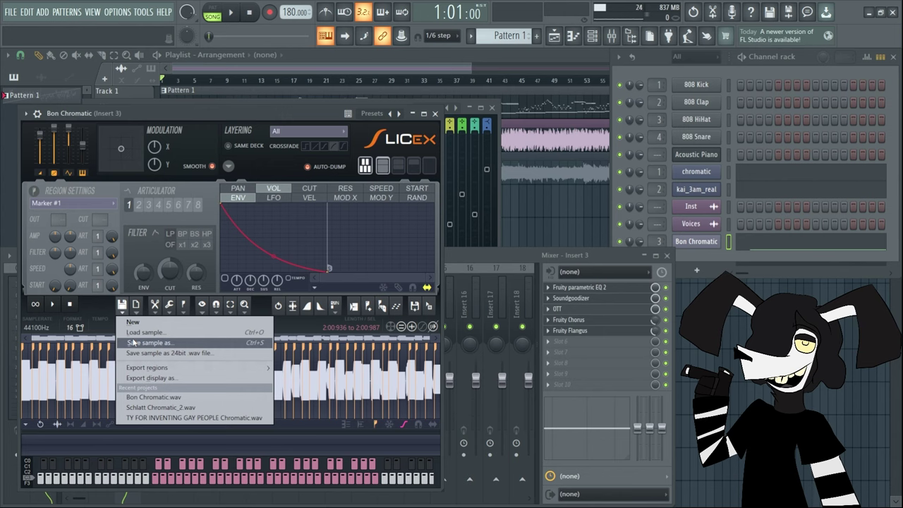
pyautogui.click(148, 342)
pyautogui.press('Return')
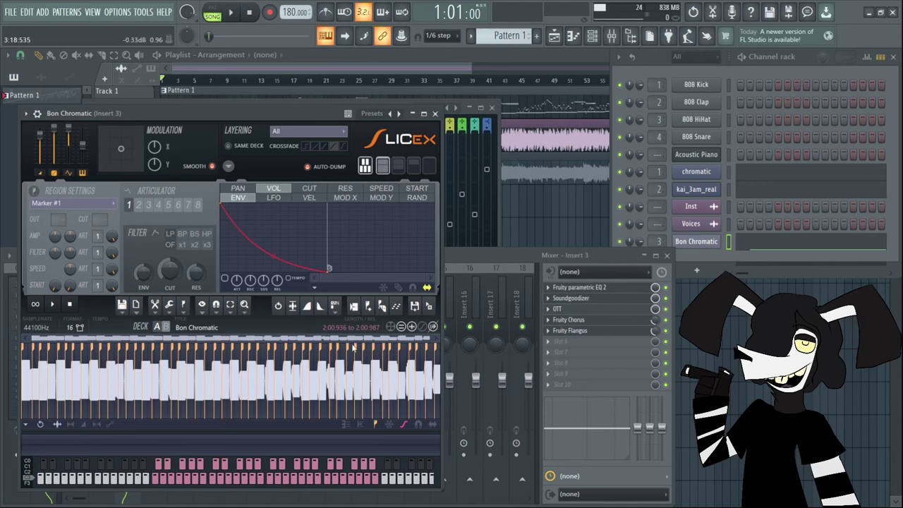
# Step: Open the Bon Chromatic channel's piano roll and delete all of its existing notes
pyautogui.click(801, 249)
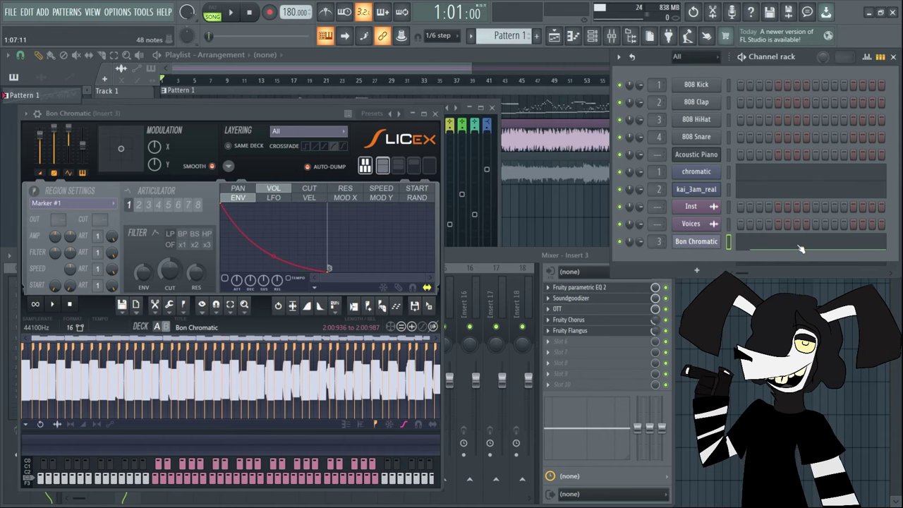
pyautogui.click(801, 248)
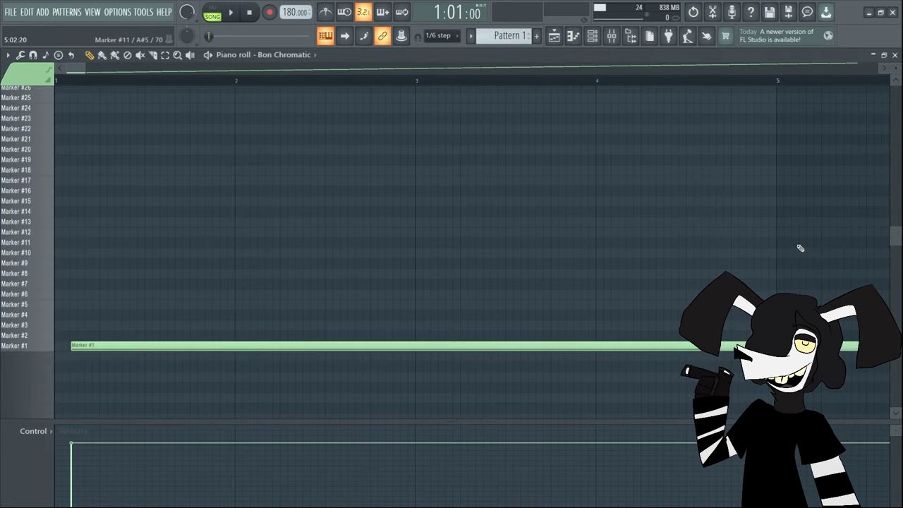
pyautogui.hotkey('ctrl', 'a')
pyautogui.press('Delete')
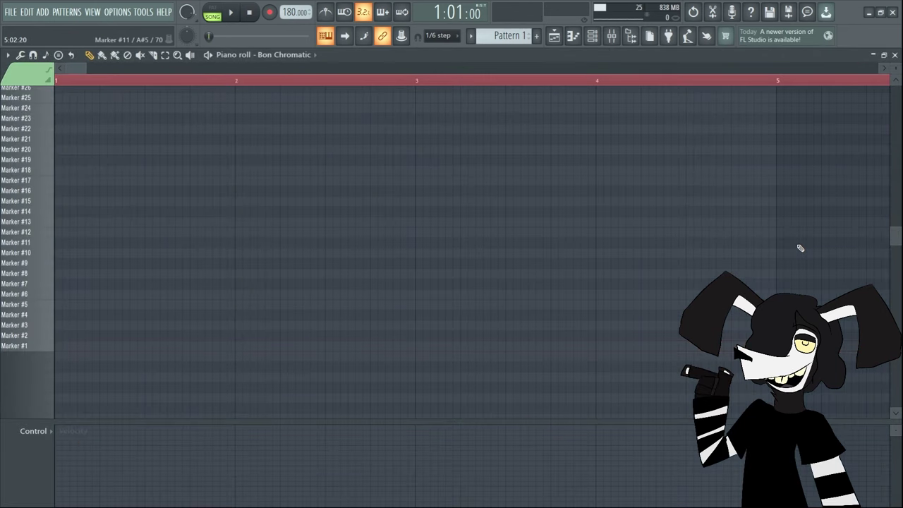
# Step: Copy all notes from the kai_3am_real piano roll and paste them into the Bon Chromatic piano roll
pyautogui.click(273, 57)
pyautogui.click(295, 196)
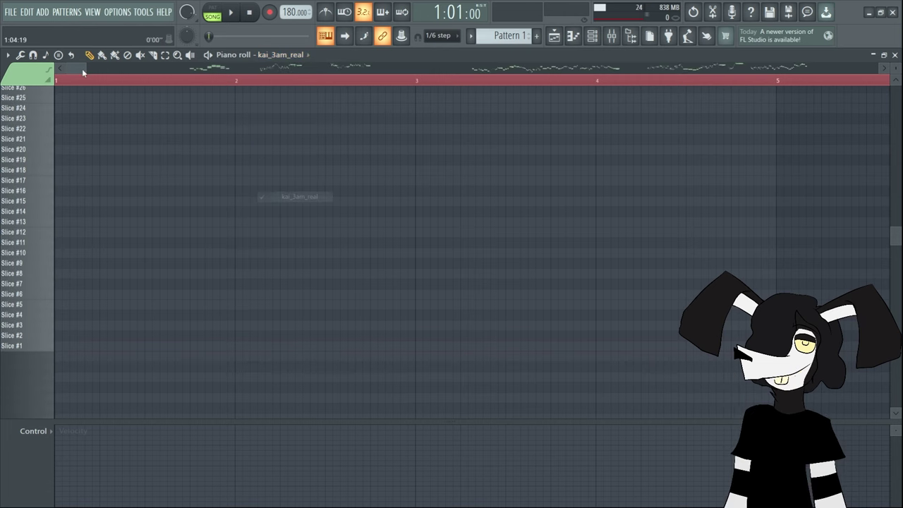
pyautogui.moveTo(82, 72); pyautogui.dragTo(200, 68)
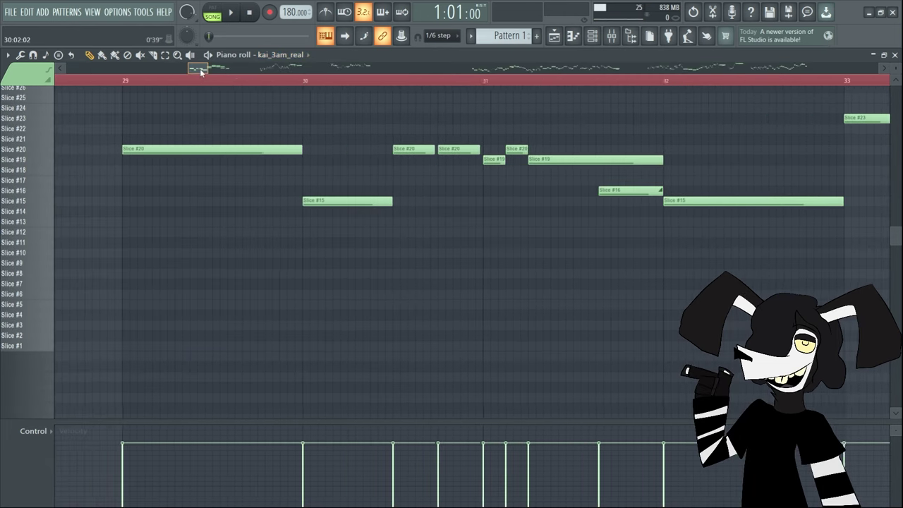
pyautogui.scroll(3, 141, 131)
pyautogui.hotkey('ctrl', 'a')
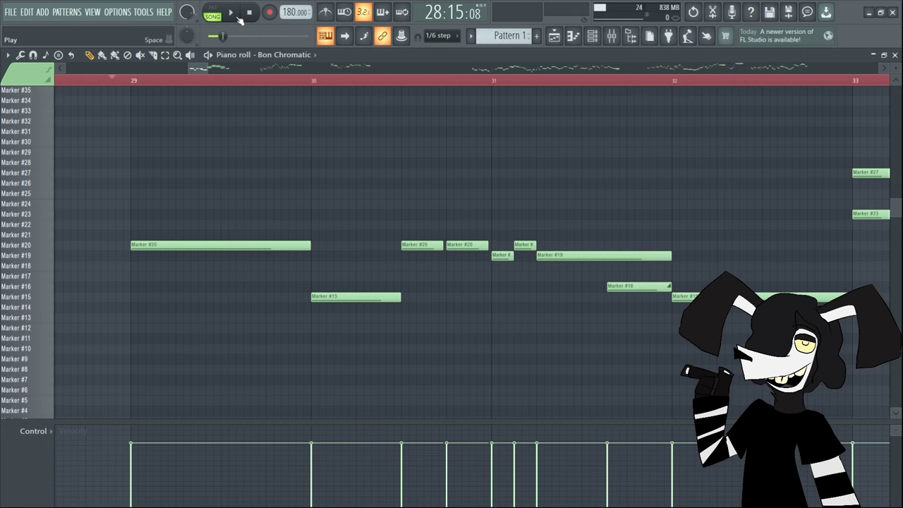
# Step: Play the pasted notes from bar 29 and set the Insert 3 mixer level to 106%
pyautogui.click(237, 16)
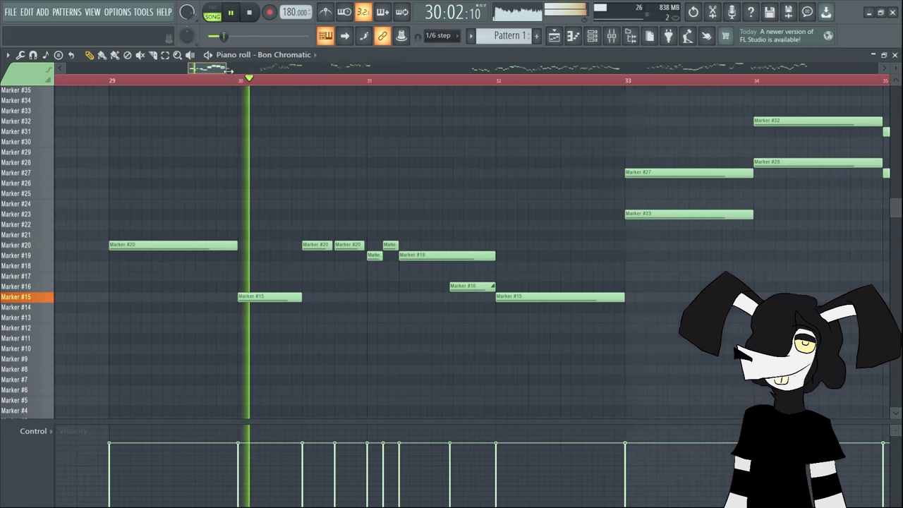
pyautogui.click(613, 40)
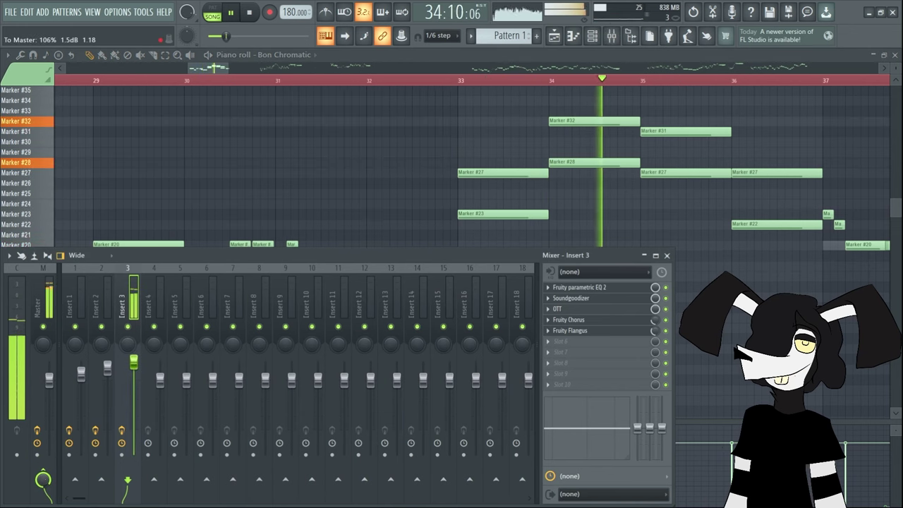
pyautogui.click(208, 75)
pyautogui.click(81, 80)
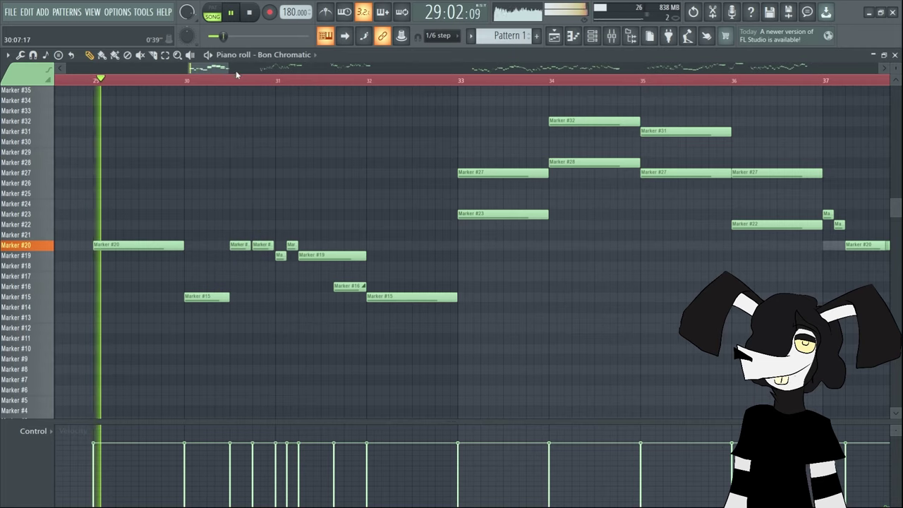
# Step: Try the notes one octave higher during playback, and transpose them back down an octave
pyautogui.moveTo(229, 69); pyautogui.dragTo(263, 70)
pyautogui.hotkey('ctrl', 'Up')
pyautogui.scroll(5, 237, 137)
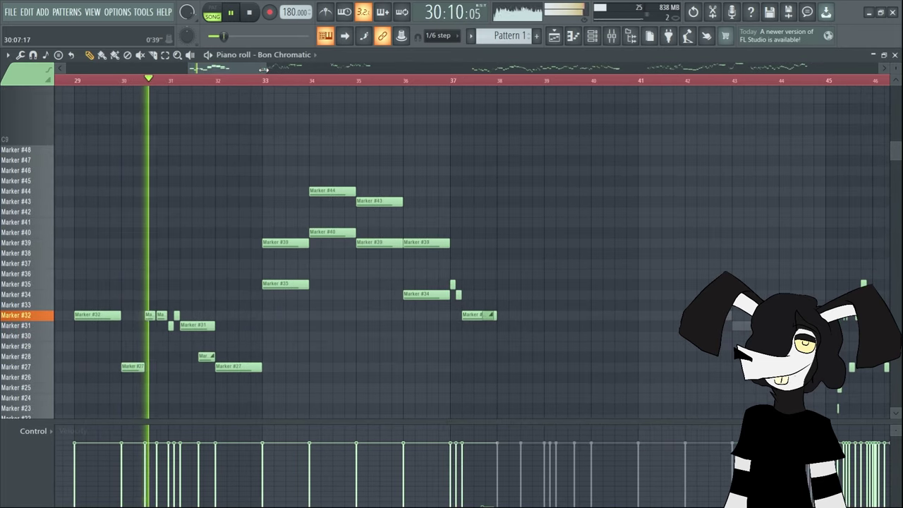
pyautogui.moveTo(264, 70); pyautogui.dragTo(317, 71)
pyautogui.hotkey('ctrl', 'Down')
pyautogui.scroll(-4, 347, 98)
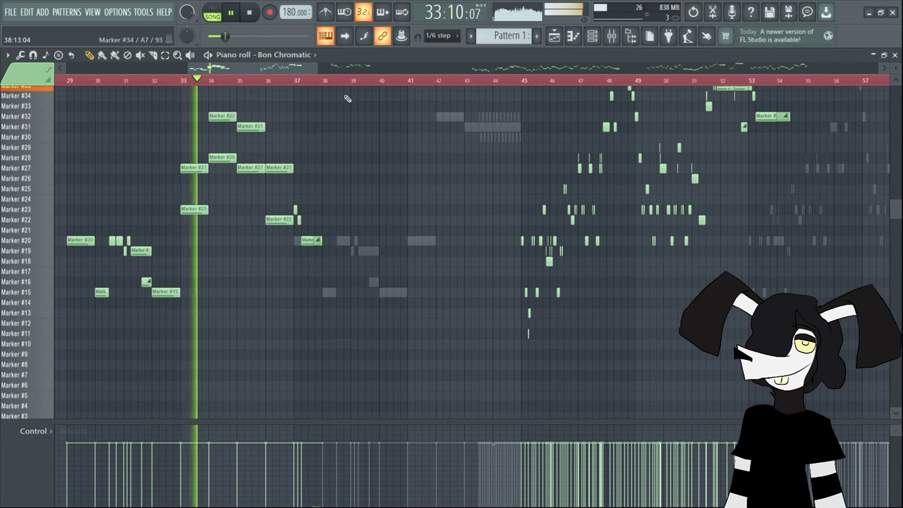
# Step: Pause playback, add Fruity Reeverb 2 to slot 6 of Insert 3 and set its wet level to about 34%
pyautogui.click(233, 13)
pyautogui.click(610, 39)
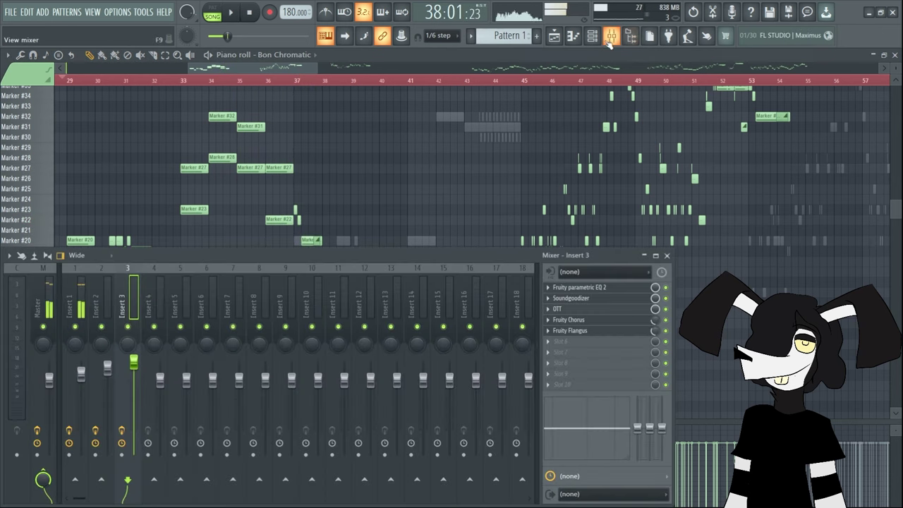
pyautogui.click(553, 343)
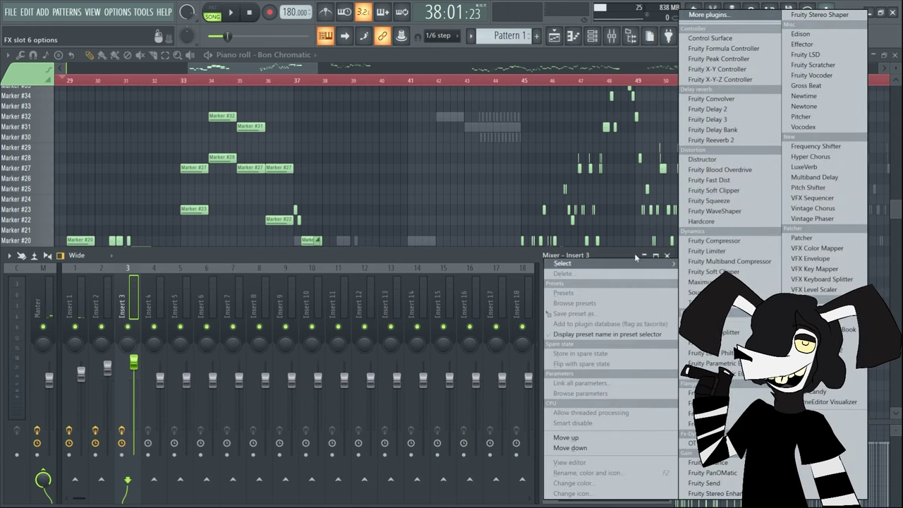
pyautogui.click(733, 140)
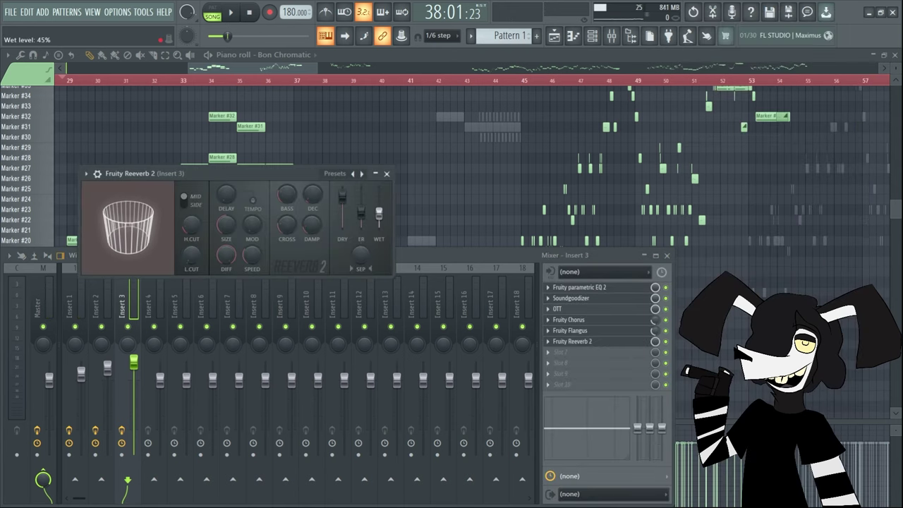
pyautogui.moveTo(379, 212); pyautogui.dragTo(379, 209)
pyautogui.moveTo(378, 220); pyautogui.dragTo(379, 217)
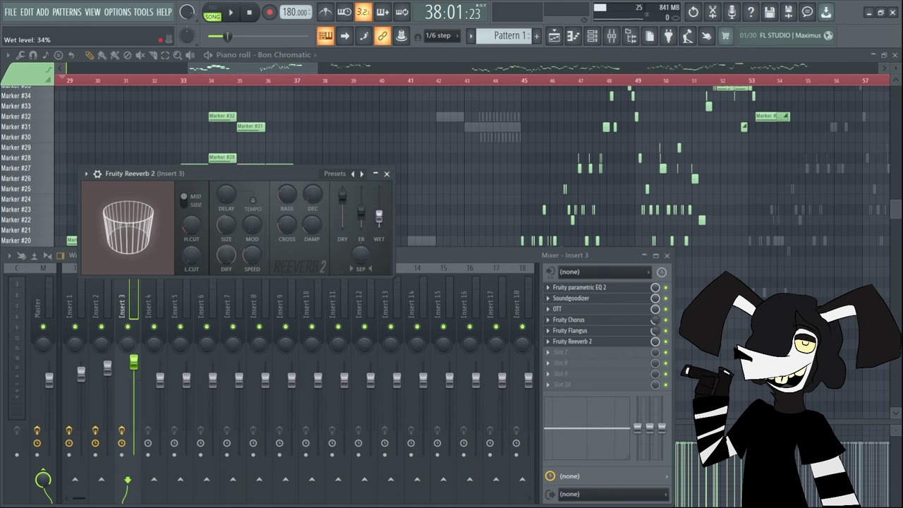
# Step: Add Fruity Delay 2 to slot 7 of Insert 3 and lower its input volume
pyautogui.click(554, 357)
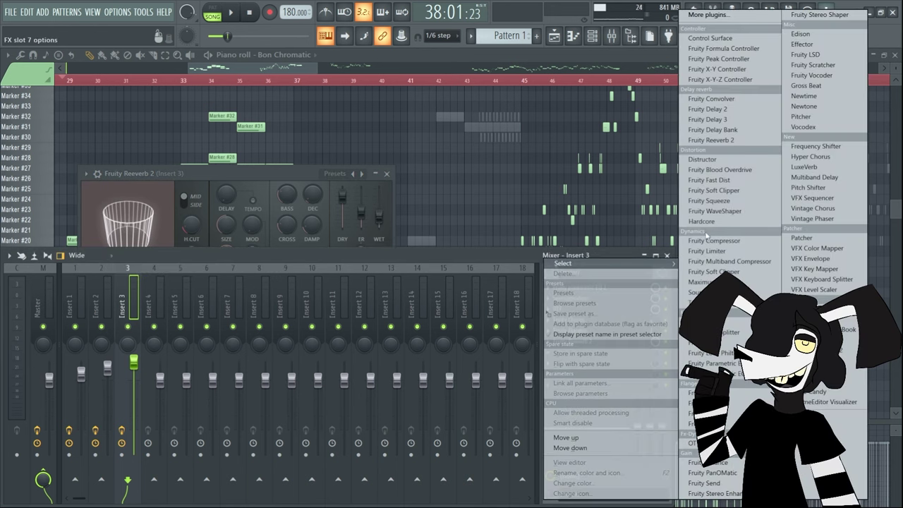
pyautogui.click(715, 109)
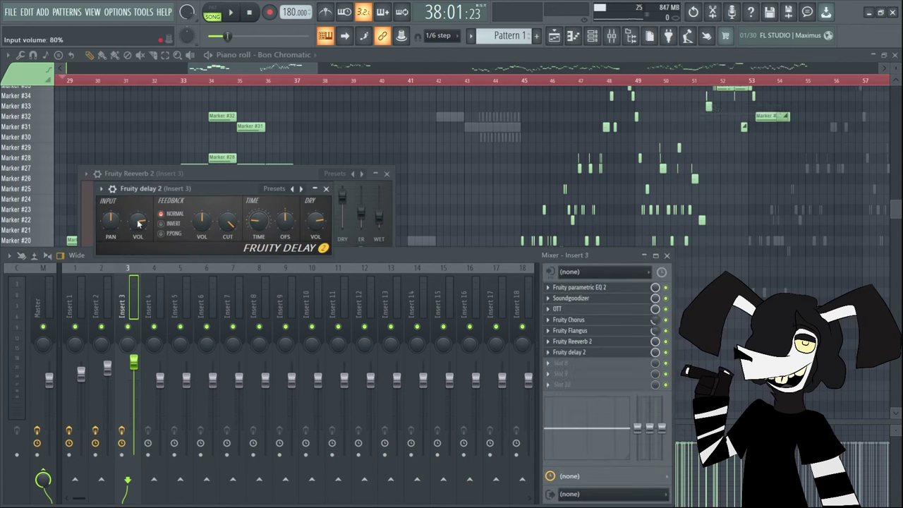
pyautogui.moveTo(138, 223); pyautogui.dragTo(139, 255)
# Step: Play the Bon Chromatic melody from bar 29 to hear it with the reverb and delay
pyautogui.moveTo(222, 69); pyautogui.dragTo(210, 70)
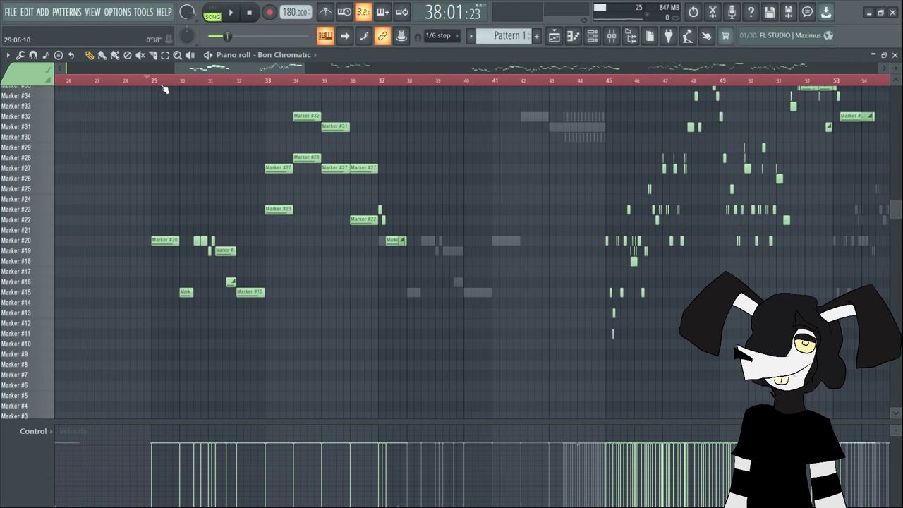
pyautogui.click(230, 13)
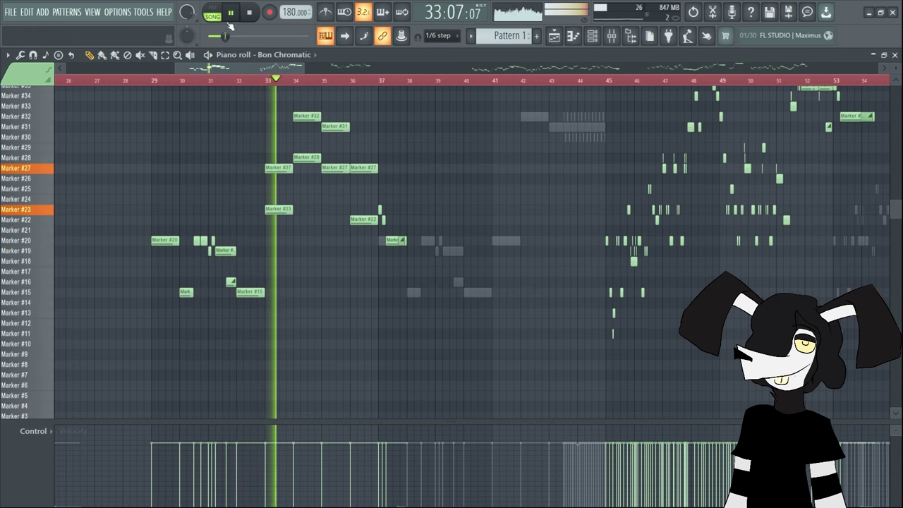
pyautogui.scroll(1, 222, 127)
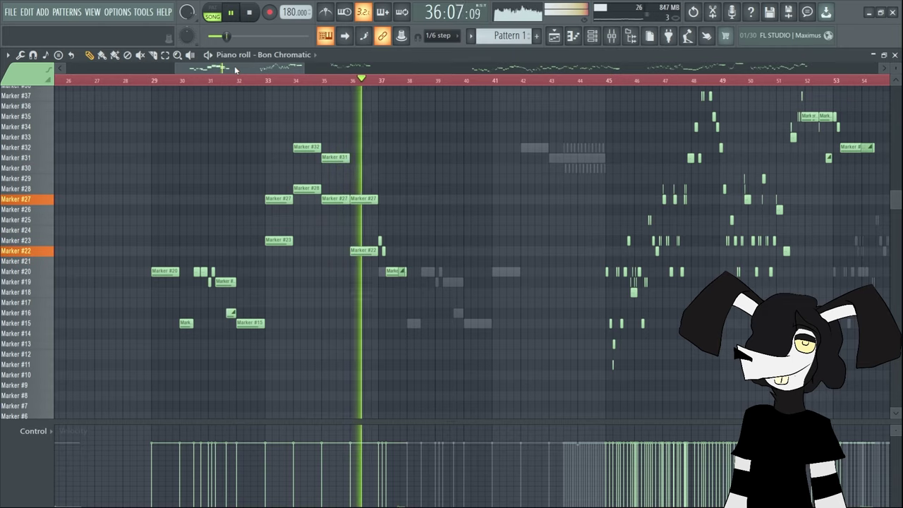
pyautogui.moveTo(236, 68); pyautogui.dragTo(263, 69)
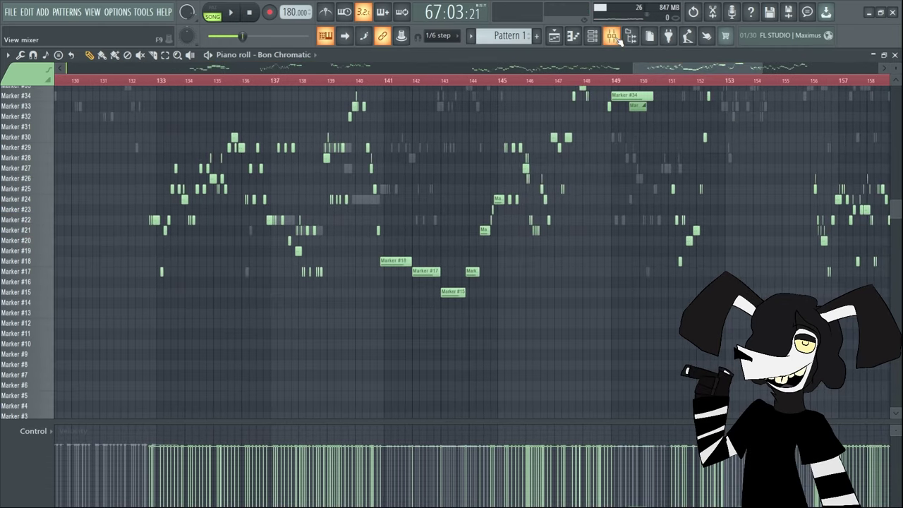
# Step: Move Fruity Chorus, Fruity Flangus, Fruity Reeverb 2 and Fruity Delay 2 down one slot each to free slot 4 of Insert 3
pyautogui.click(618, 39)
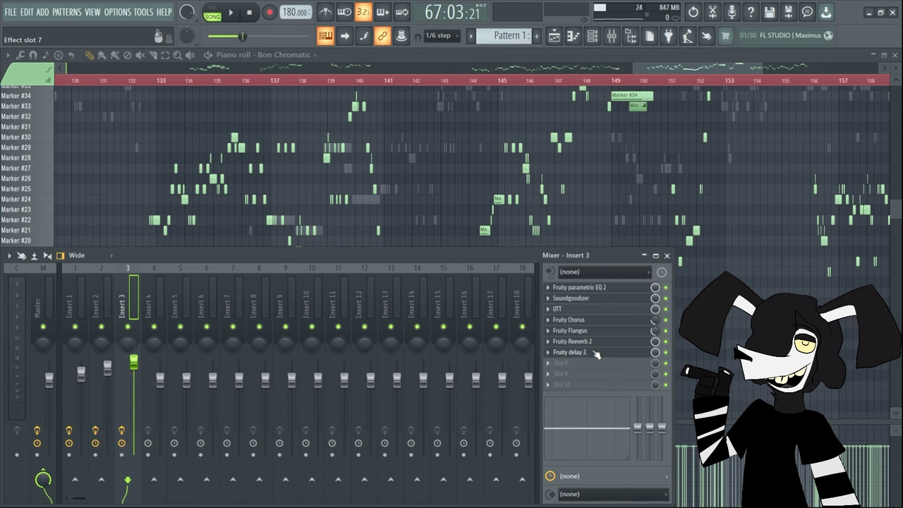
pyautogui.moveTo(583, 356); pyautogui.dragTo(581, 329)
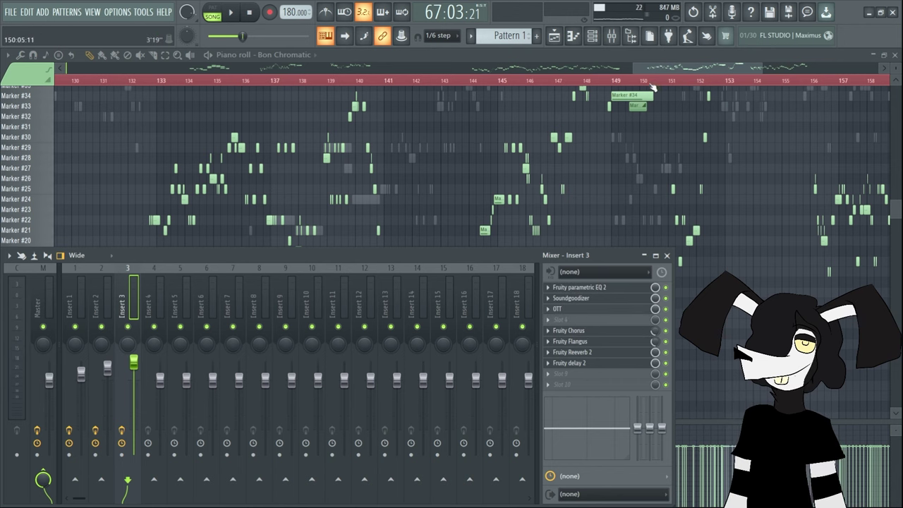
pyautogui.moveTo(670, 69); pyautogui.dragTo(681, 70)
pyautogui.click(608, 37)
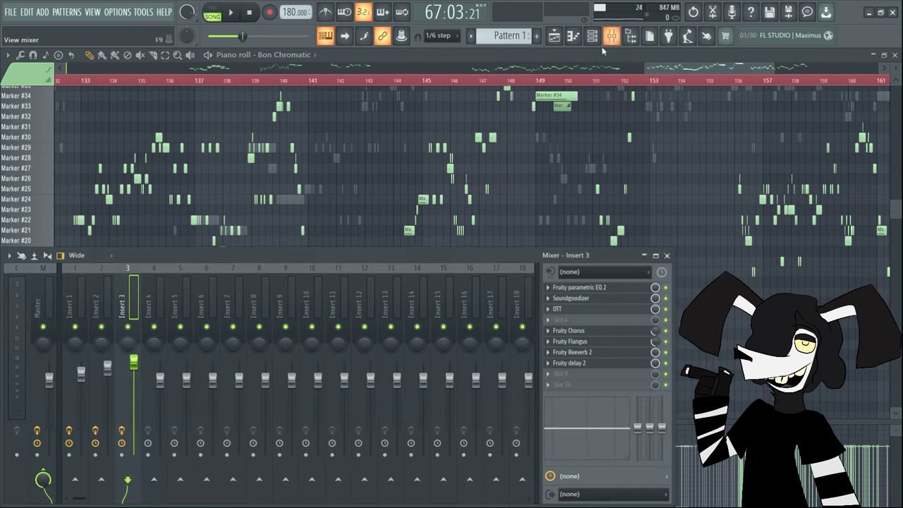
pyautogui.press('F9')
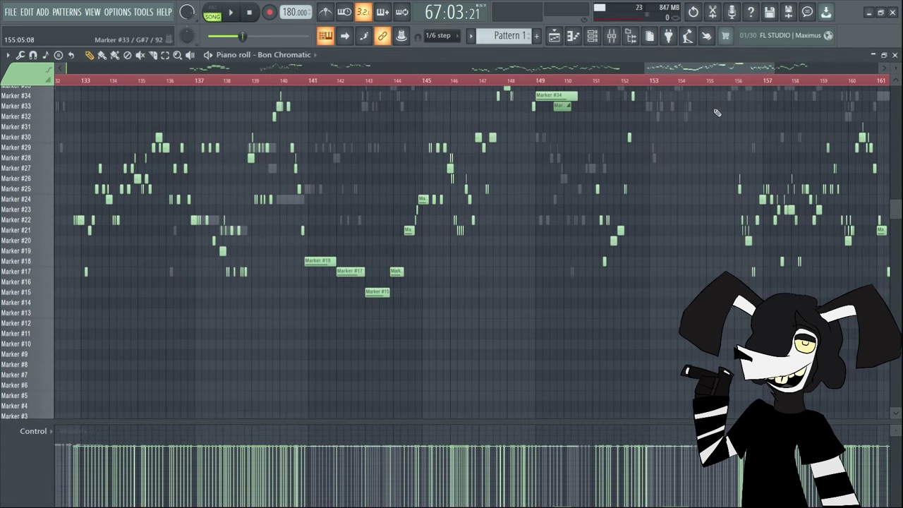
pyautogui.moveTo(701, 67); pyautogui.dragTo(651, 71)
pyautogui.press('F9')
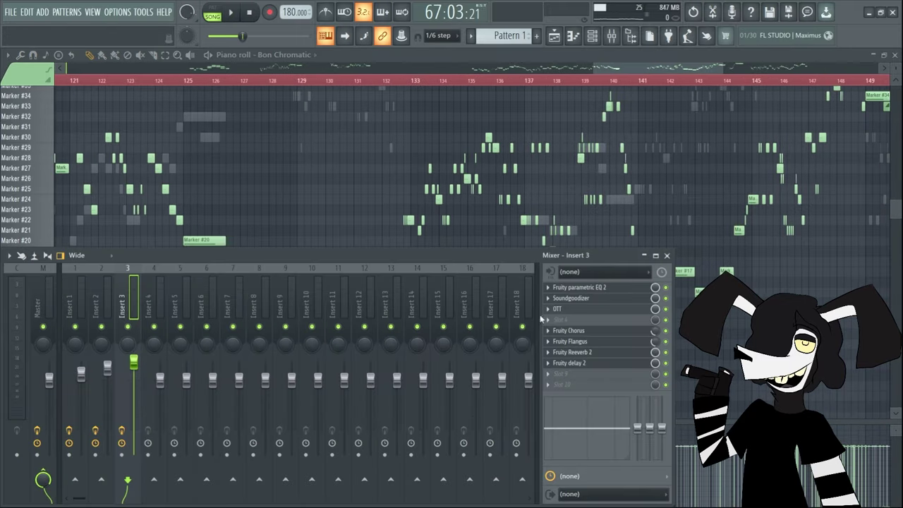
# Step: Add Effector to slot 4, choose its Lo-Fi effect, turn off bypass, and lower Y Param to minimum and X Param to about 21
pyautogui.click(547, 319)
pyautogui.click(797, 43)
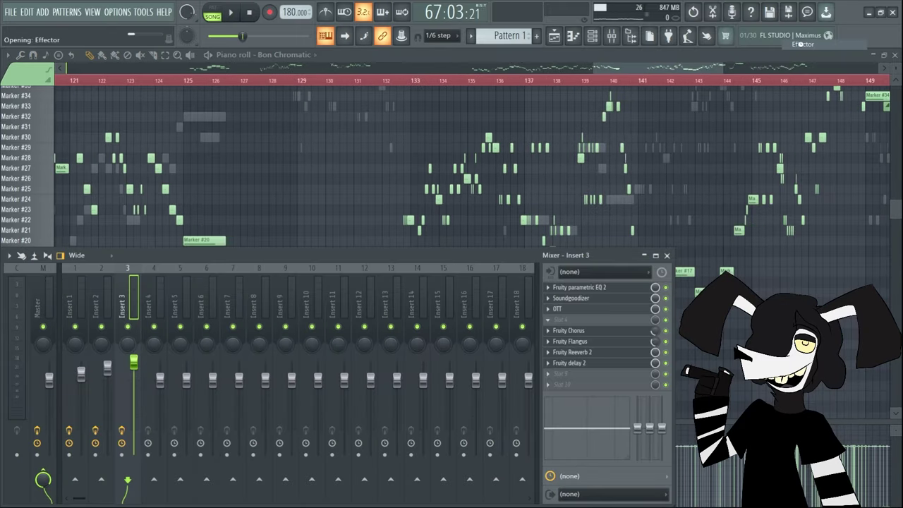
pyautogui.click(170, 411)
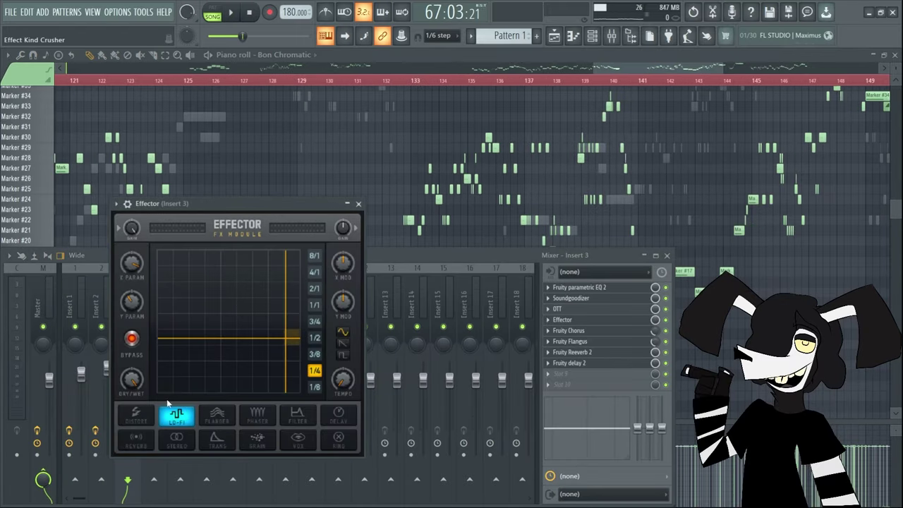
pyautogui.click(131, 338)
pyautogui.moveTo(131, 301); pyautogui.dragTo(131, 361)
pyautogui.moveTo(132, 262); pyautogui.dragTo(131, 295)
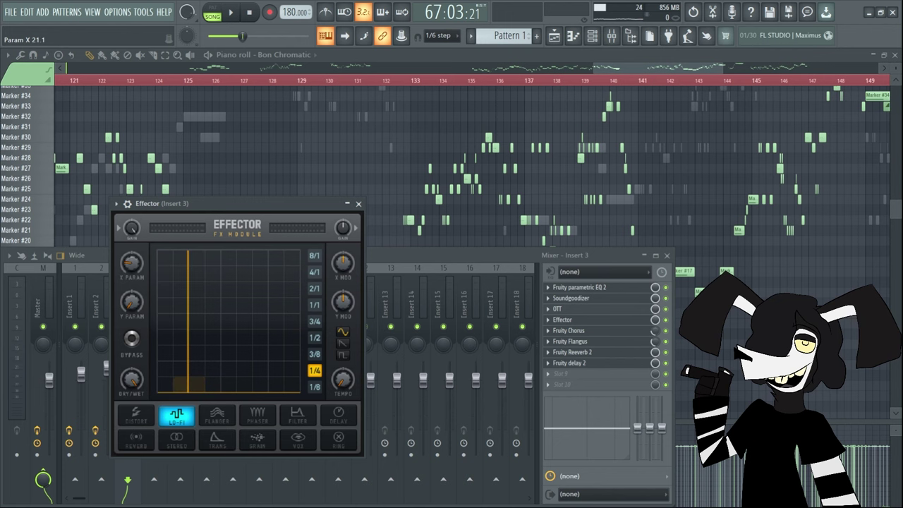
# Step: Play the pattern from just before bar 133 with the Effector open to hear the lo-fi effect on the voice
pyautogui.click(399, 82)
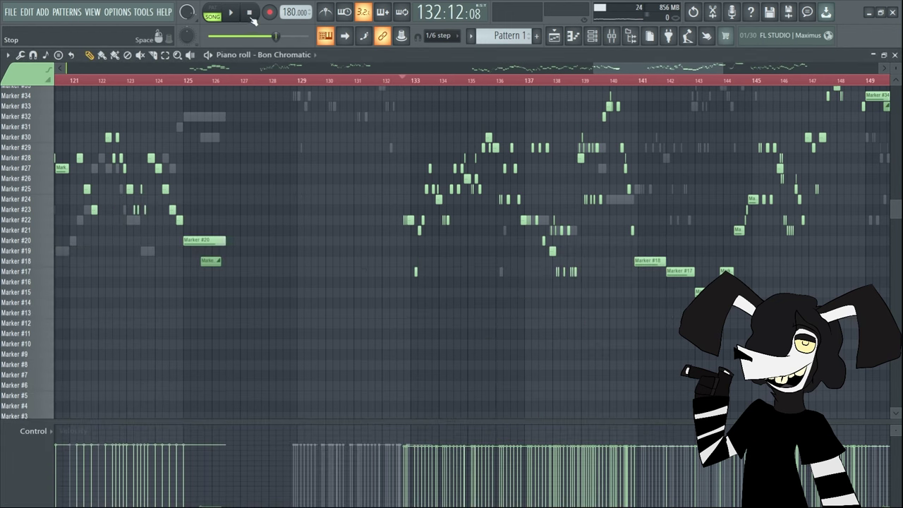
pyautogui.press('space')
pyautogui.press('F9')
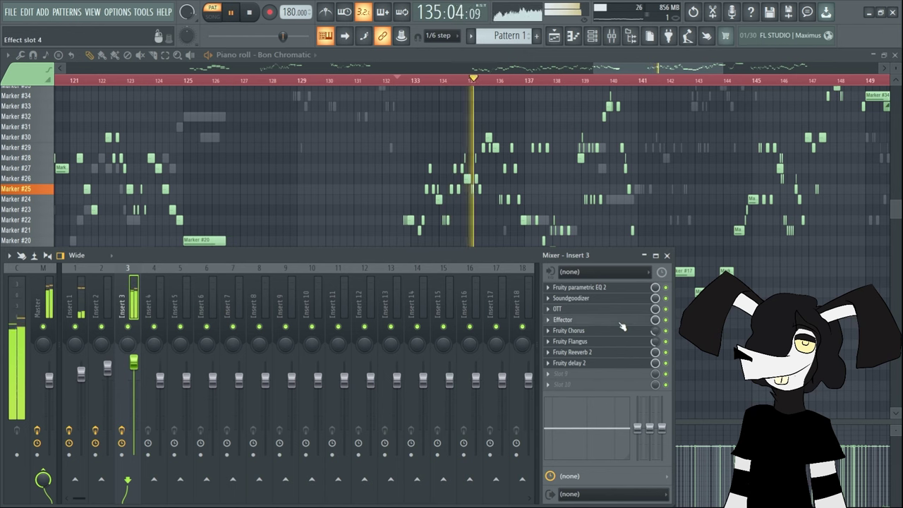
pyautogui.click(571, 319)
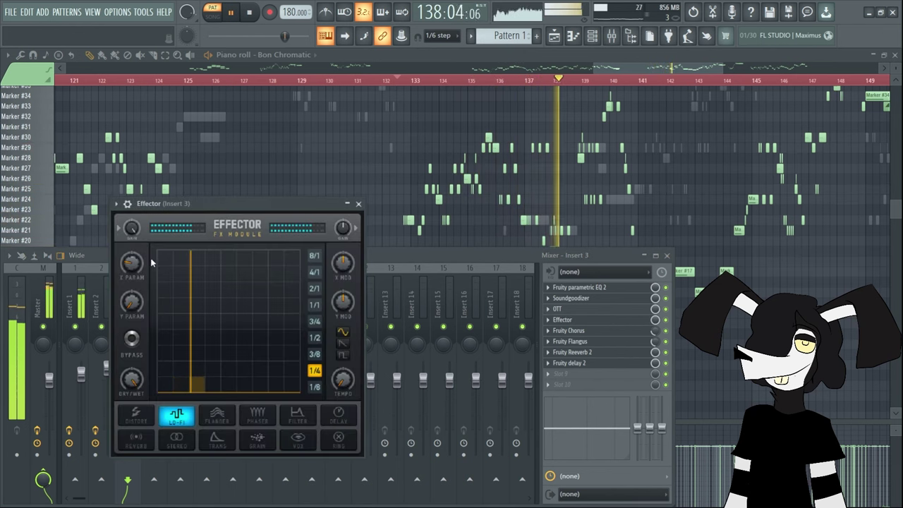
pyautogui.click(236, 14)
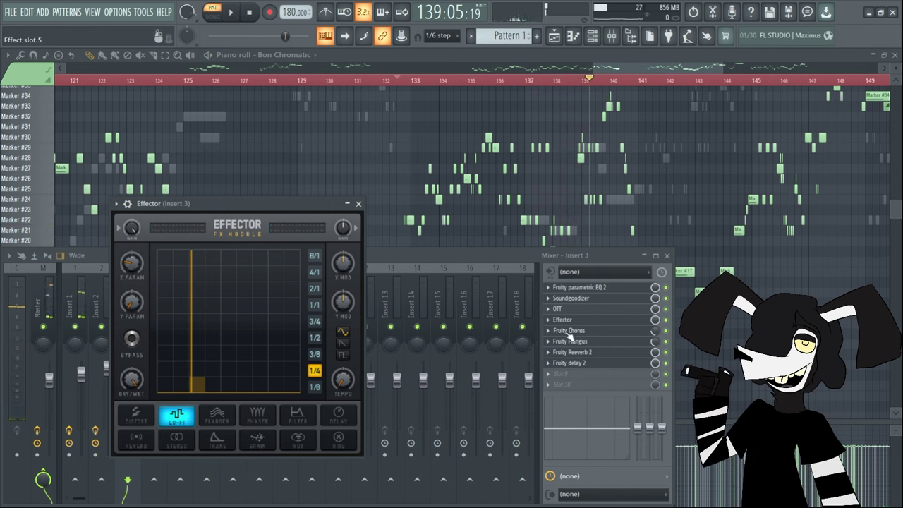
# Step: Move Fruity Chorus, Fruity Flangus, Fruity Reeverb 2 and Fruity Delay 2 down one more slot to free slot 5 of Insert 3
pyautogui.scroll(-1, 568, 366)
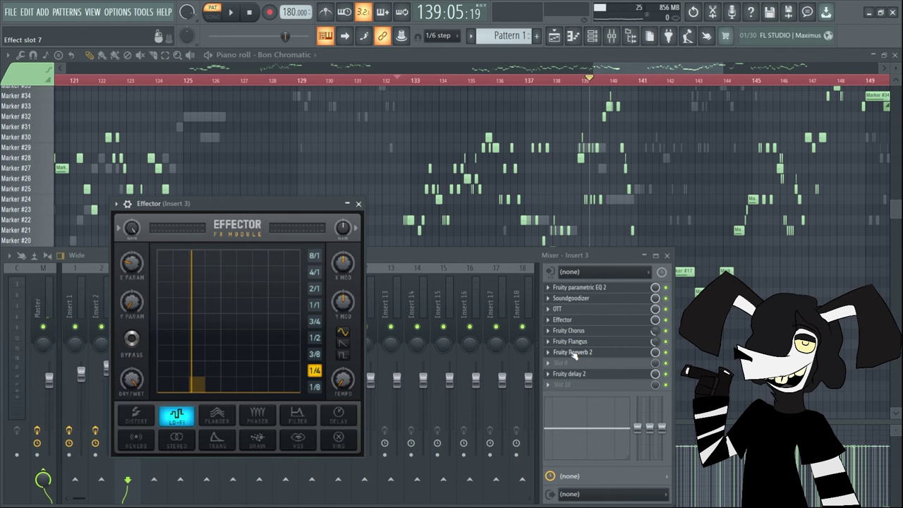
pyautogui.scroll(-1, 572, 354)
pyautogui.moveTo(578, 344)
pyautogui.mouseDown()
pyautogui.moveTo(579, 353)
pyautogui.moveTo(580, 341)
pyautogui.mouseUp()
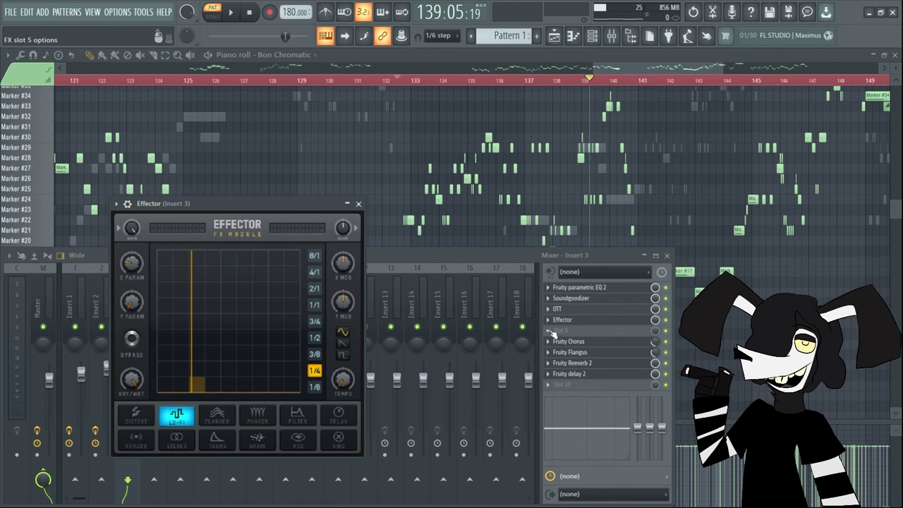
# Step: Add Fruity Blood Overdrive to slot 5 of Insert 3
pyautogui.rightClick(553, 331)
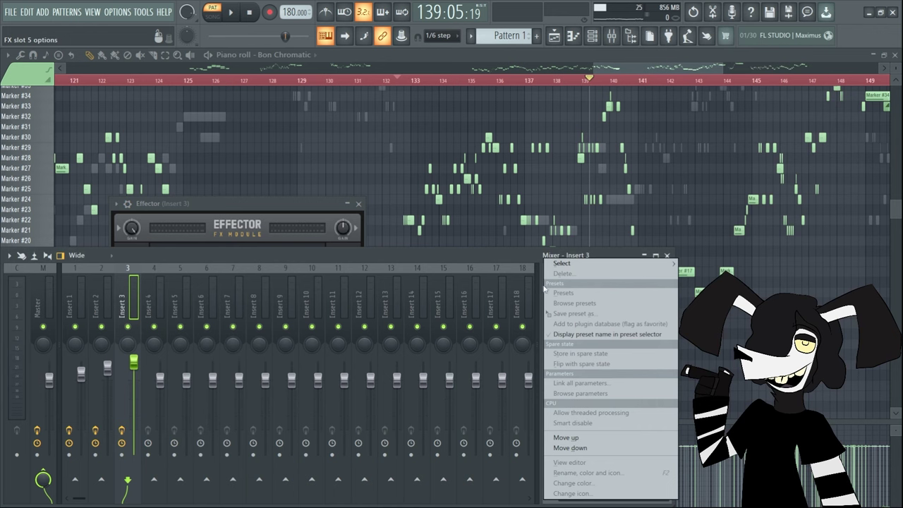
pyautogui.click(518, 254)
pyautogui.click(555, 331)
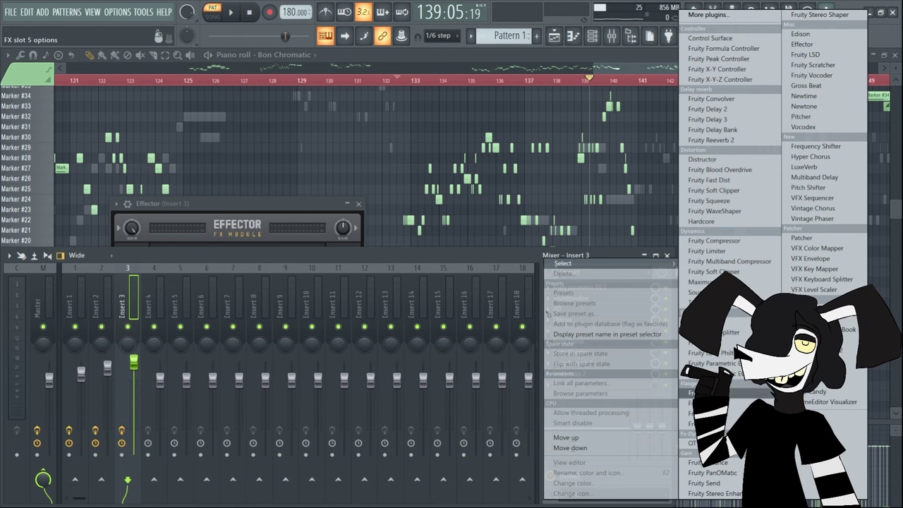
pyautogui.click(719, 170)
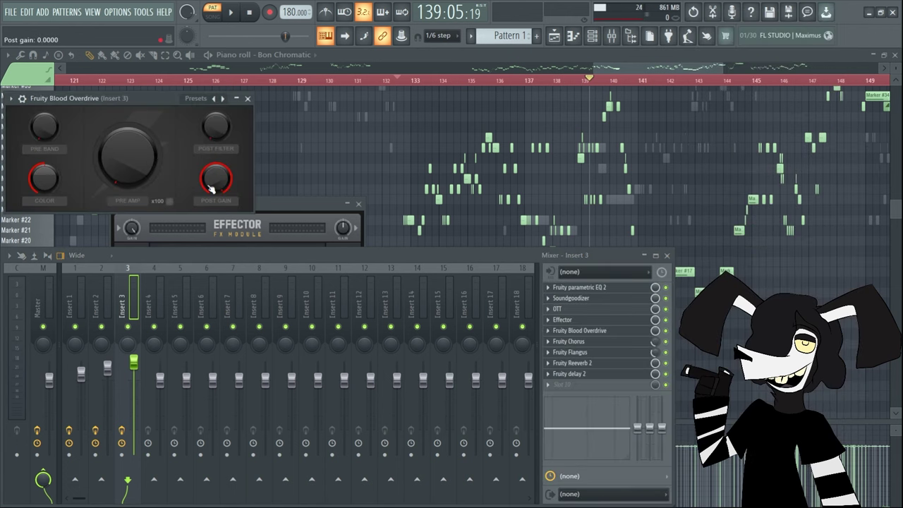
# Step: Play the pattern and lower the overdrive's Post Gain to about -0.65 while raising Pre Amp to roughly three quarters
pyautogui.moveTo(215, 178); pyautogui.dragTo(216, 186)
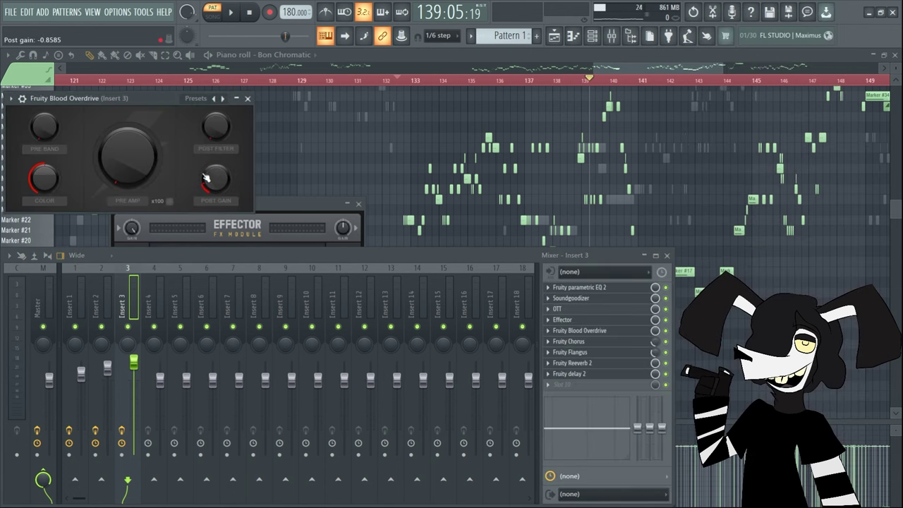
pyautogui.moveTo(147, 151); pyautogui.dragTo(147, 149)
pyautogui.press('space')
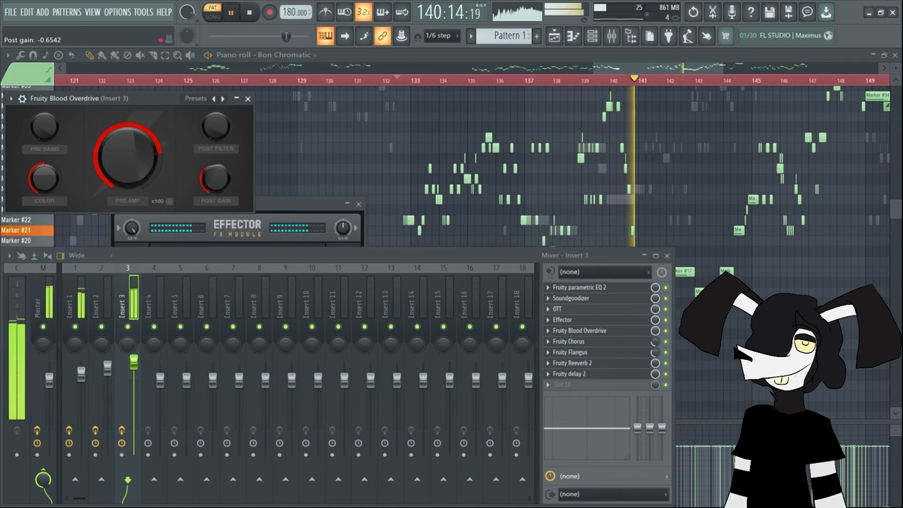
pyautogui.press('space')
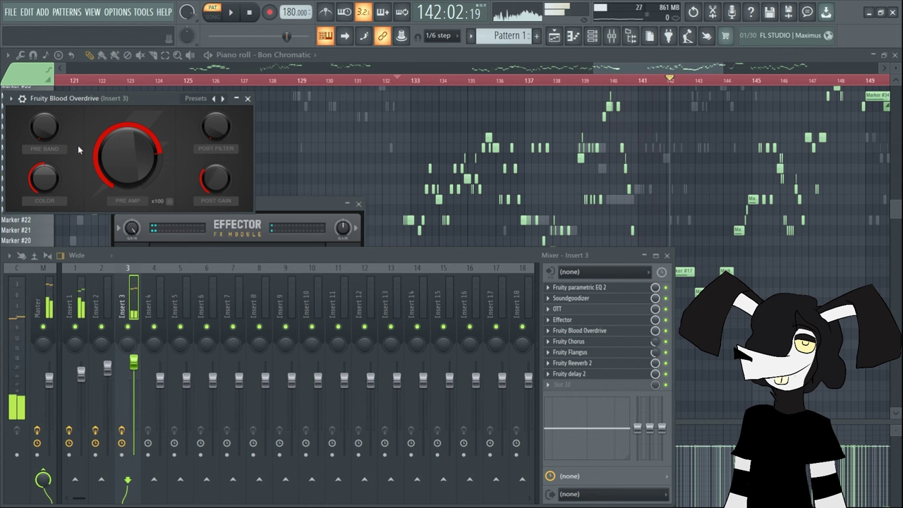
# Step: Raise the overdrive's Color and Pre Amp to maximum and set Post Gain to about -0.71 while the pattern plays
pyautogui.moveTo(44, 179); pyautogui.dragTo(44, 166)
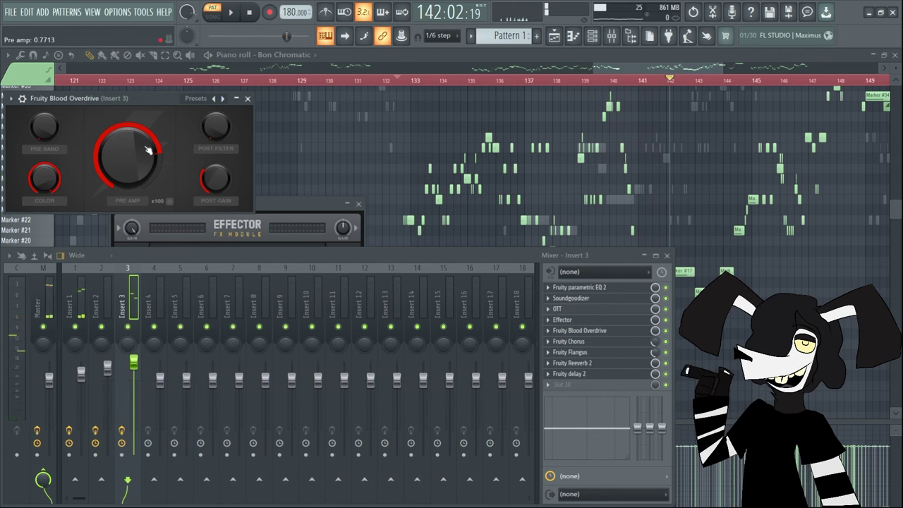
pyautogui.click(231, 13)
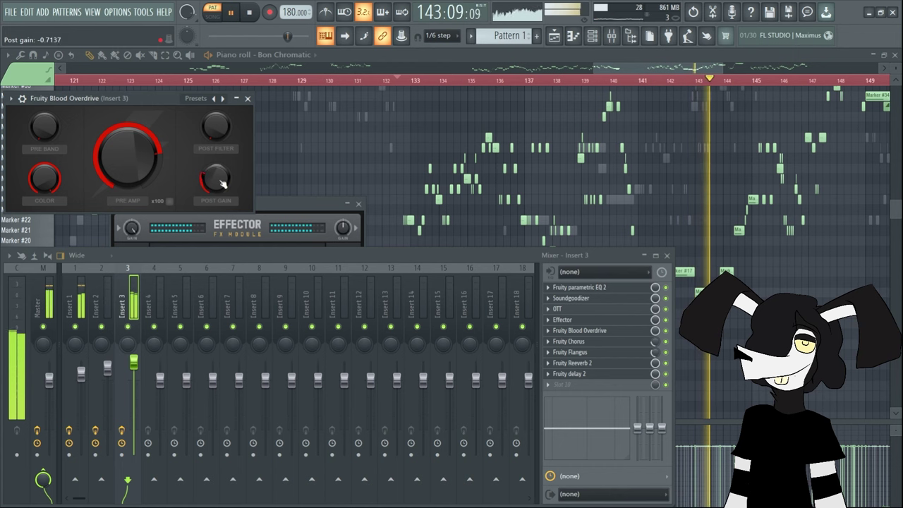
pyautogui.moveTo(129, 160); pyautogui.dragTo(130, 131)
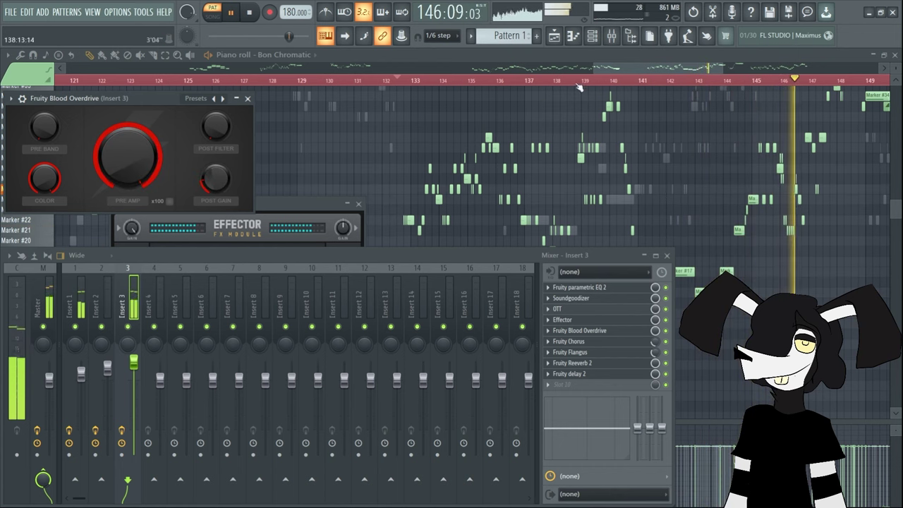
pyautogui.moveTo(222, 184); pyautogui.dragTo(223, 177)
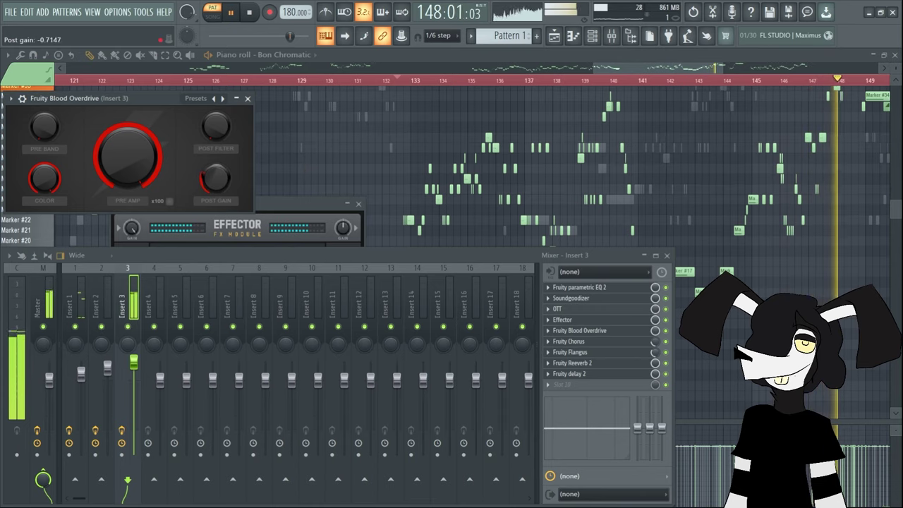
pyautogui.click(232, 14)
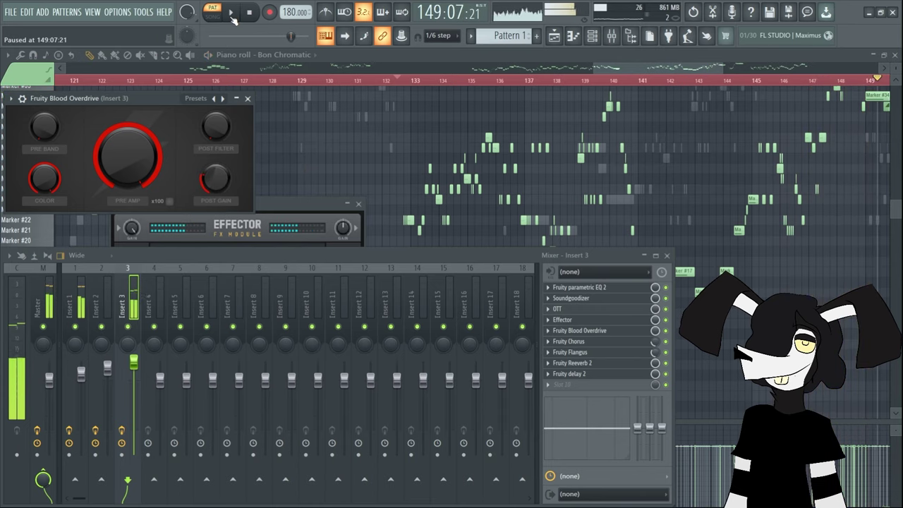
# Step: Play in song mode from around bar 132 to hear the effects chain in the mix, and look over the Bon Chromatic notes
pyautogui.click(214, 17)
pyautogui.moveTo(626, 69); pyautogui.dragTo(606, 71)
pyautogui.moveTo(526, 80); pyautogui.dragTo(468, 79)
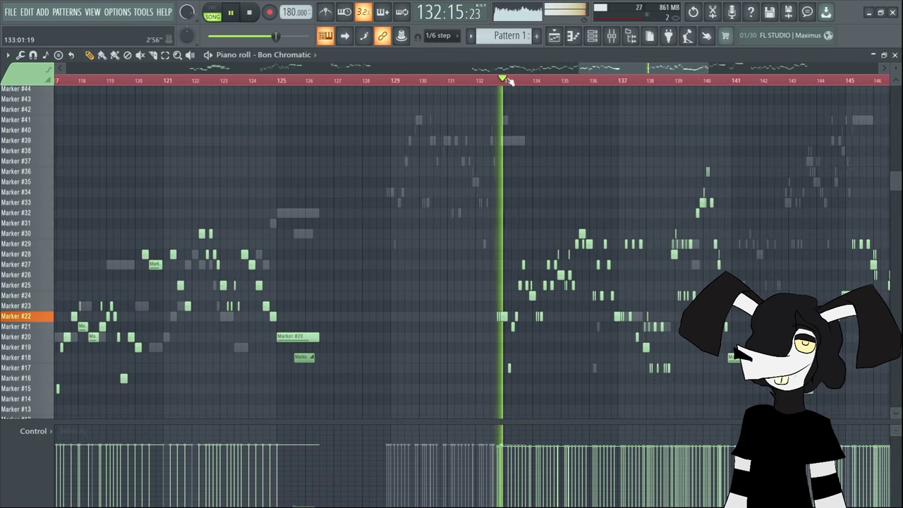
pyautogui.click(616, 42)
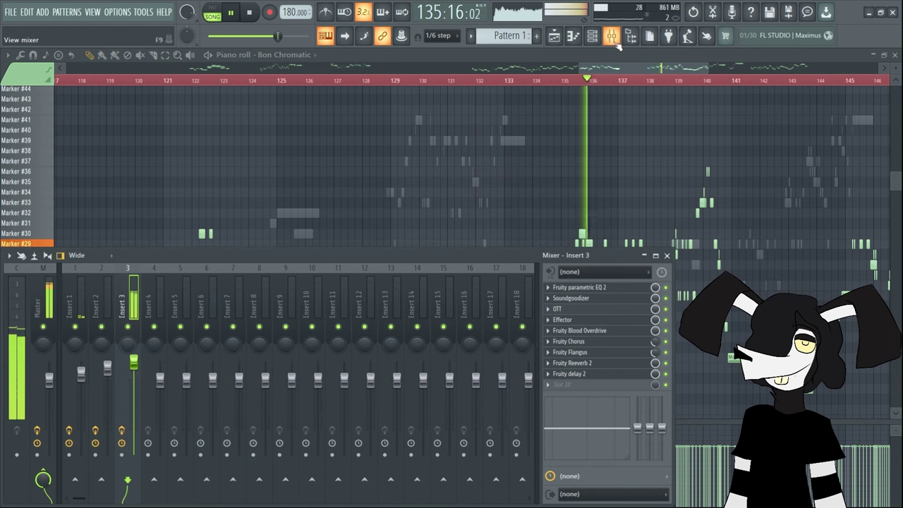
pyautogui.click(616, 42)
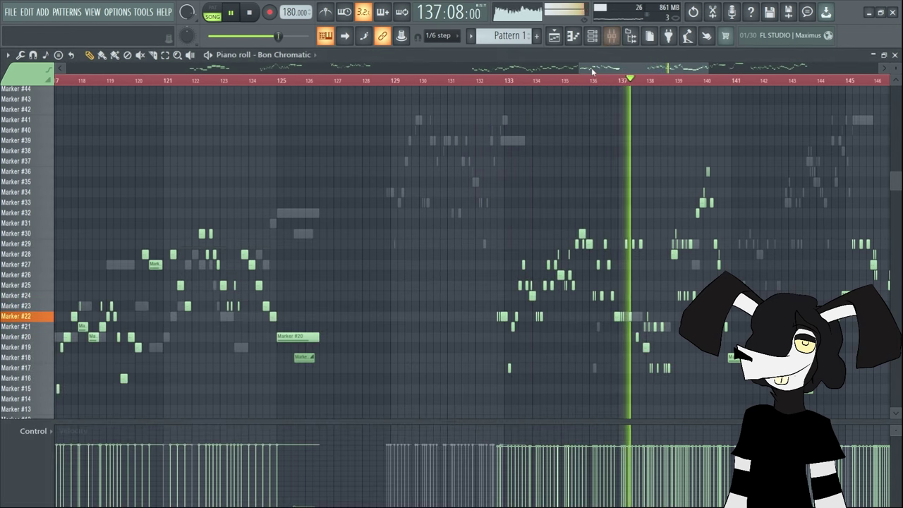
pyautogui.click(616, 43)
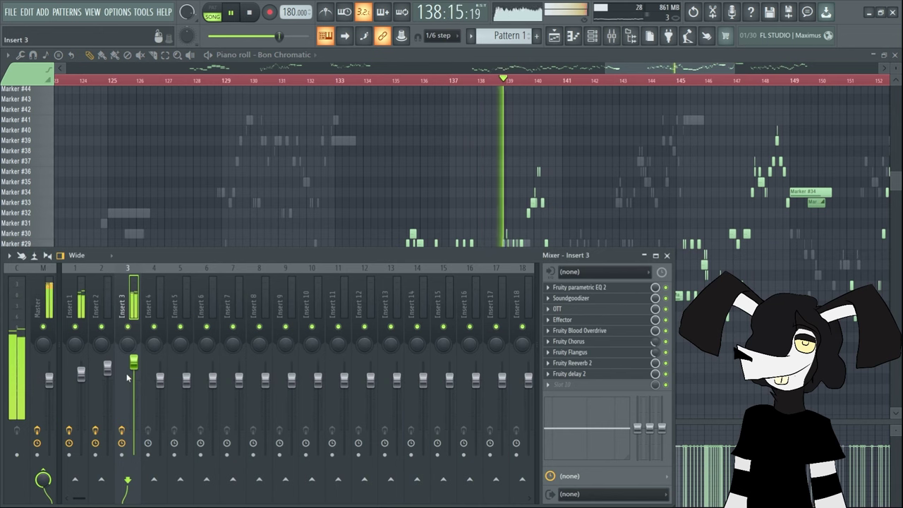
pyautogui.moveTo(133, 362)
pyautogui.mouseDown()
pyautogui.moveTo(133, 370)
pyautogui.moveTo(133, 362)
pyautogui.mouseUp()
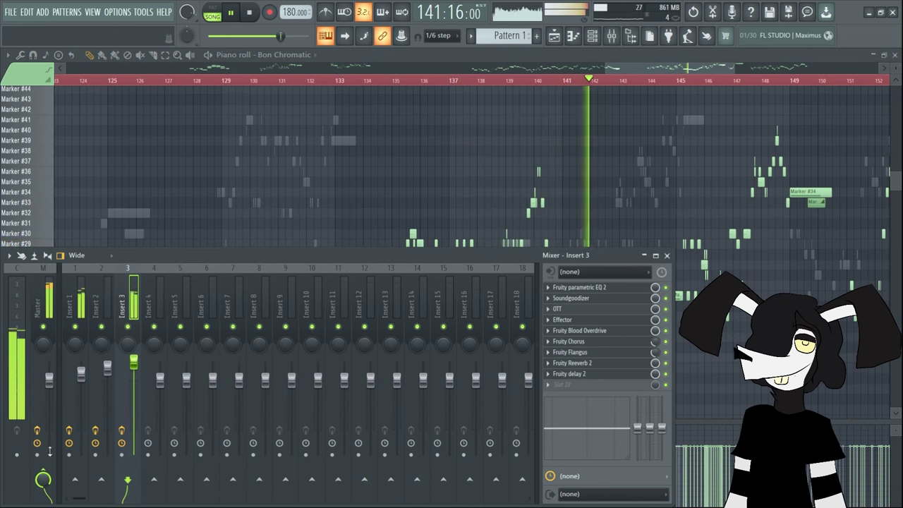
pyautogui.moveTo(42, 478); pyautogui.dragTo(42, 484)
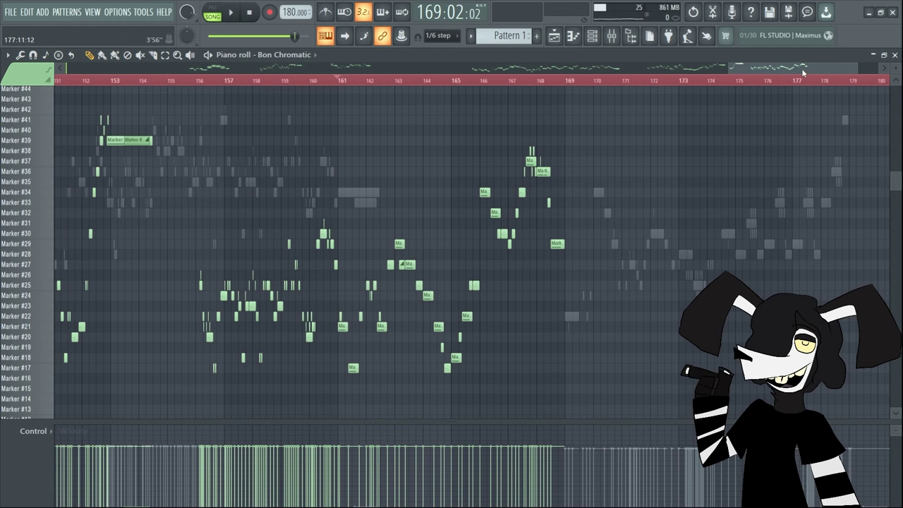
pyautogui.click(612, 36)
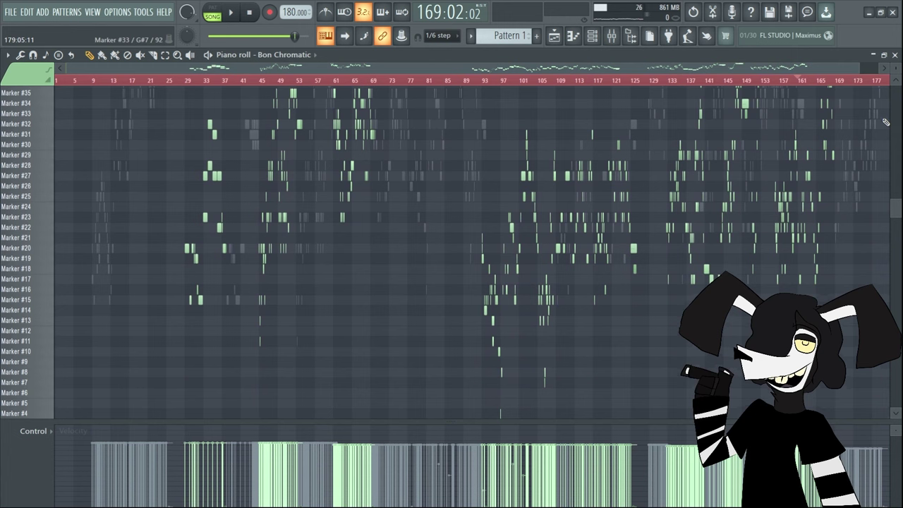
pyautogui.scroll(-3, 885, 122)
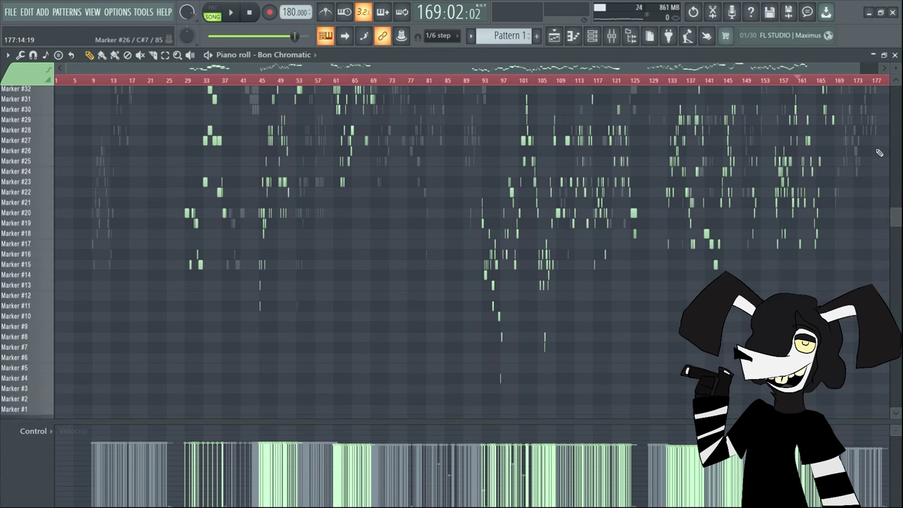